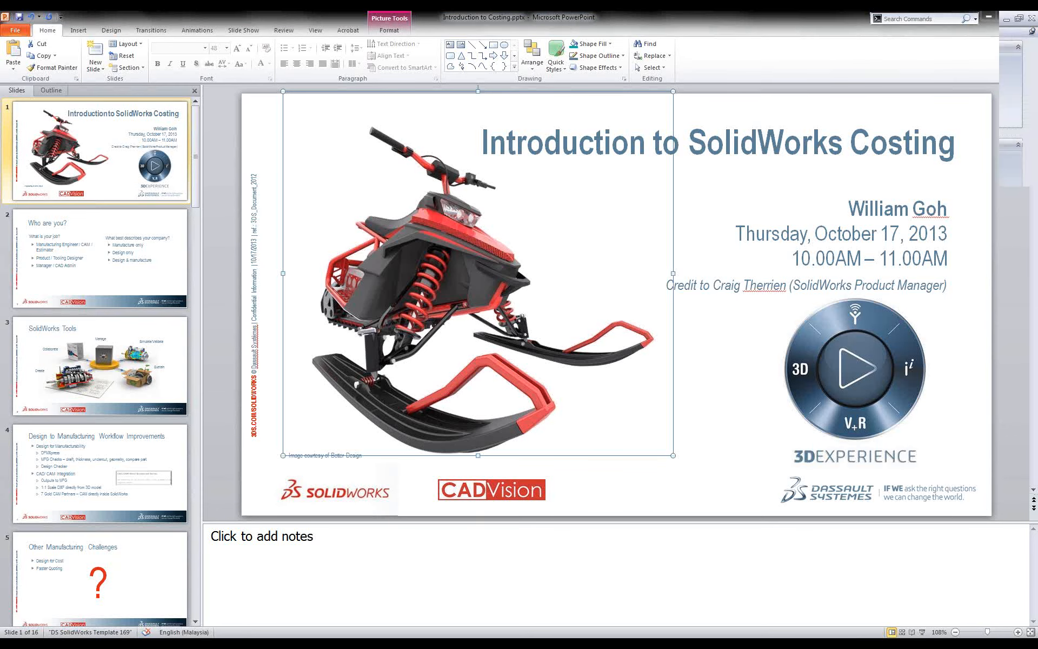
- Switch to SolidWorks and open the recent sheet metal part sheet_metal_01
key("alt+Tab")
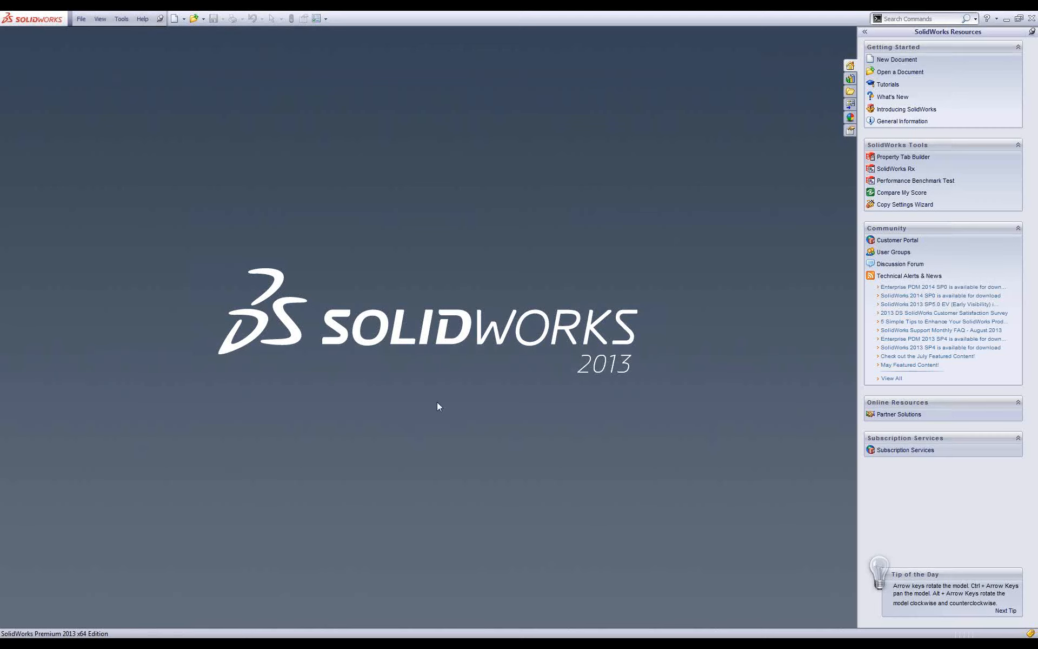
key("r")
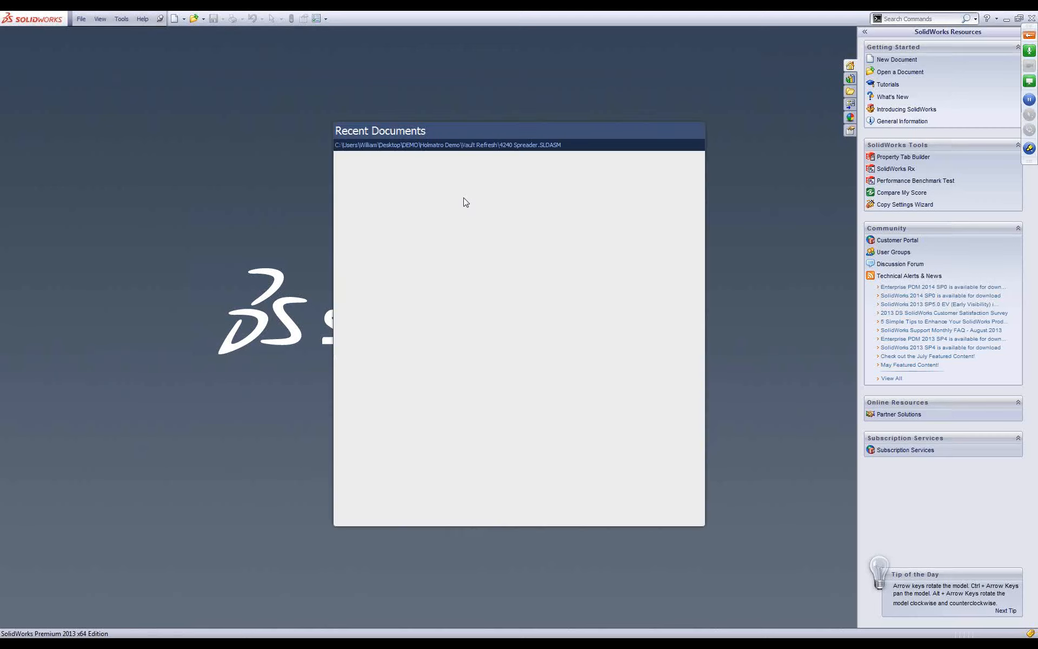
left_click(463, 202)
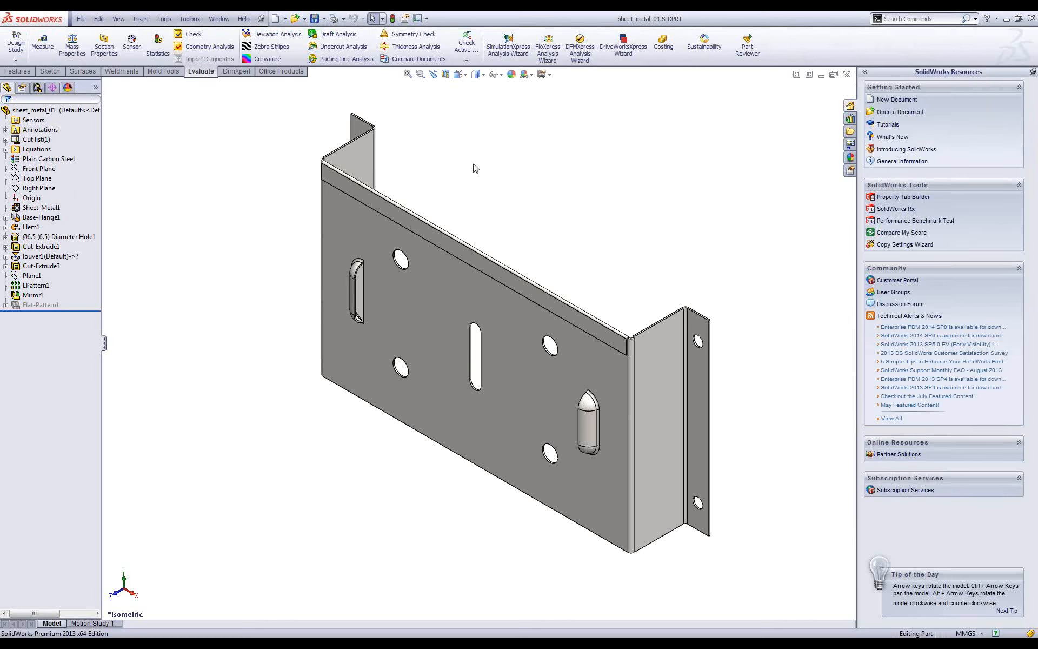
- Search the commands for "costing" and look up where the Costing tool can be started
left_click(901, 21)
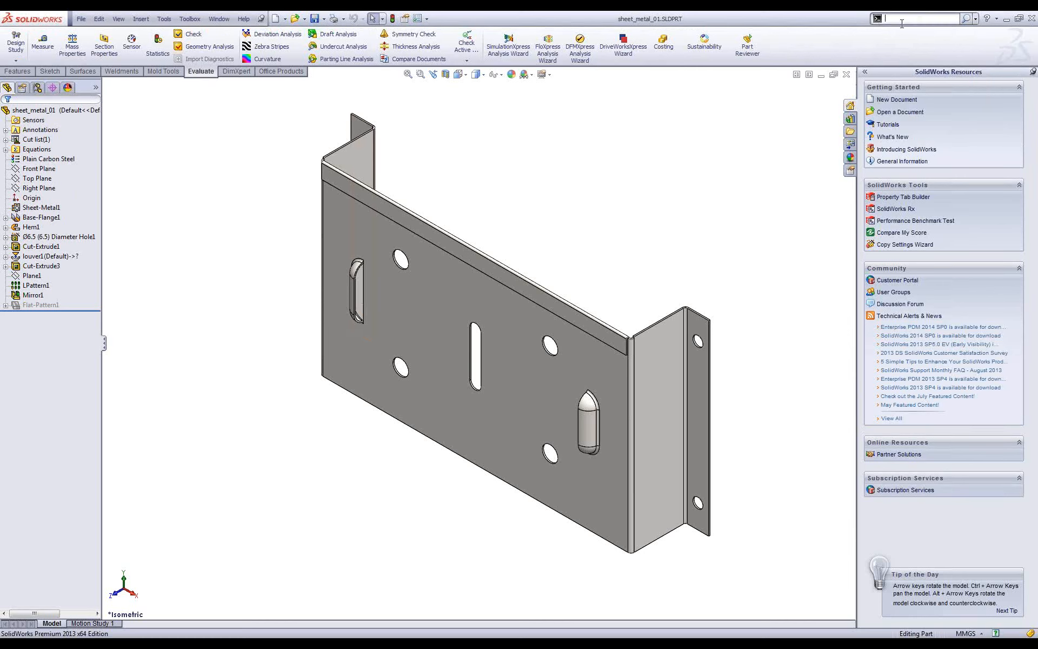
type("costing")
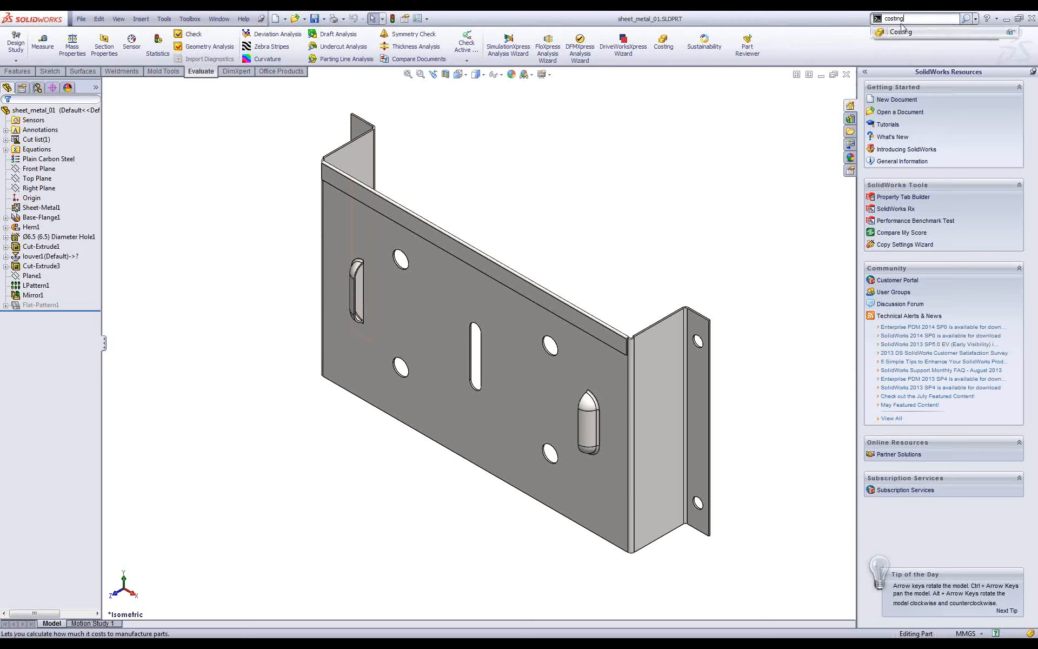
left_click(901, 32)
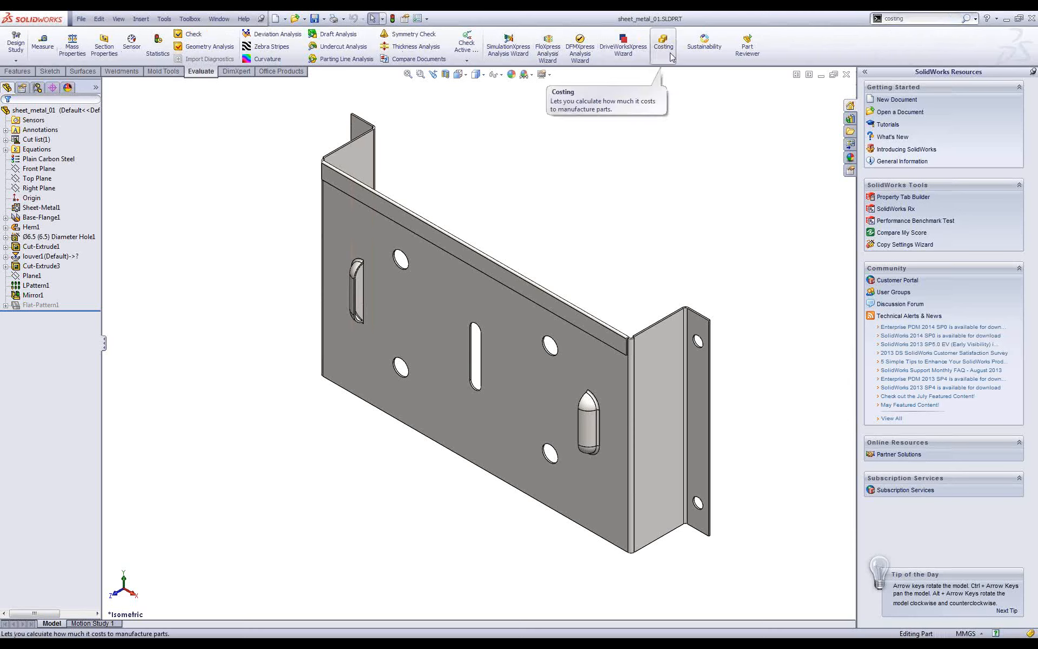
left_click(163, 19)
mouse_move(188, 26)
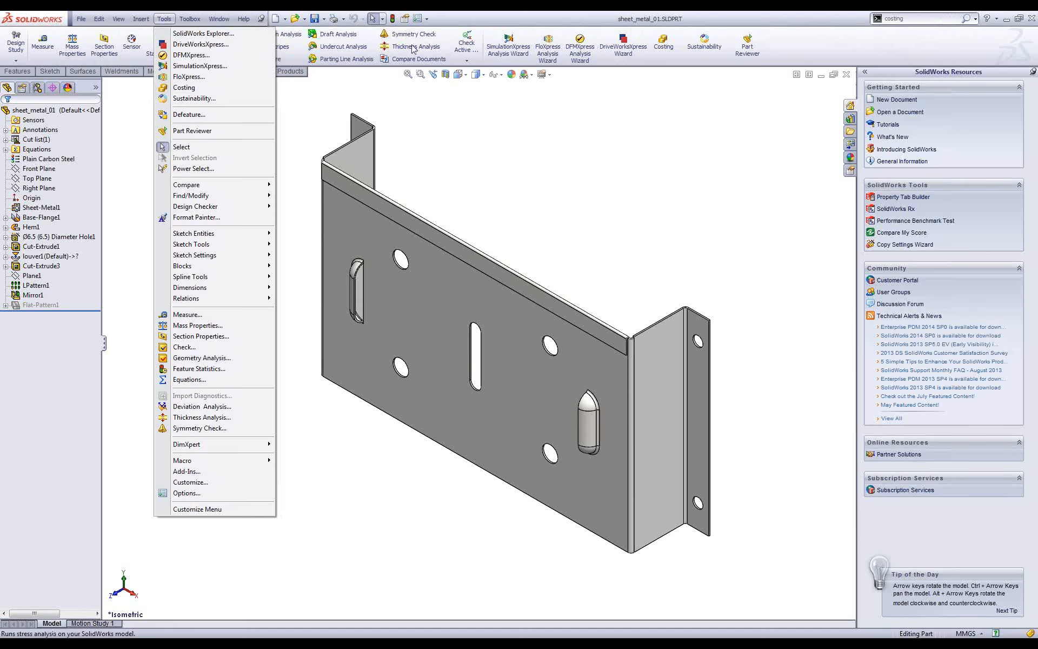
left_click(909, 19)
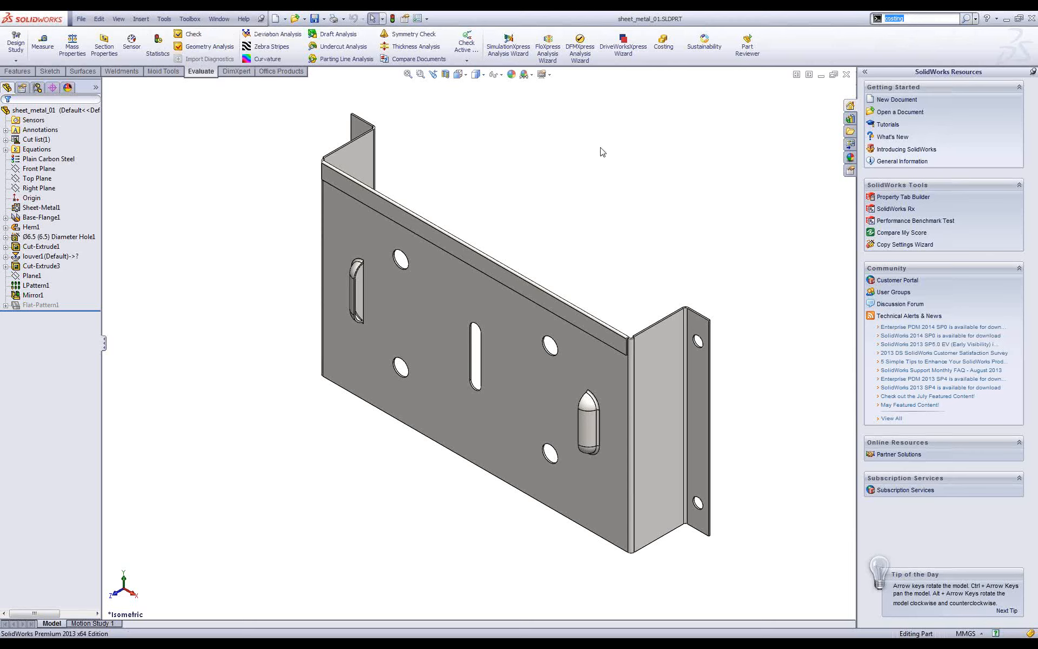
left_click(550, 168)
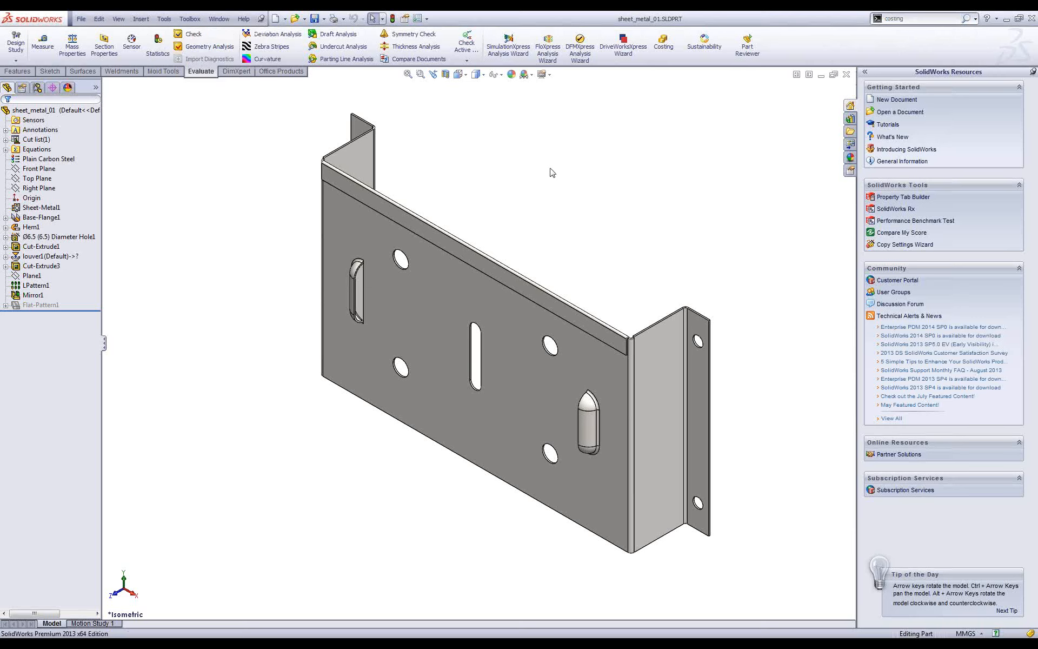
- Start Costing for the sheet metal part and widen the display of its settings
left_click(668, 51)
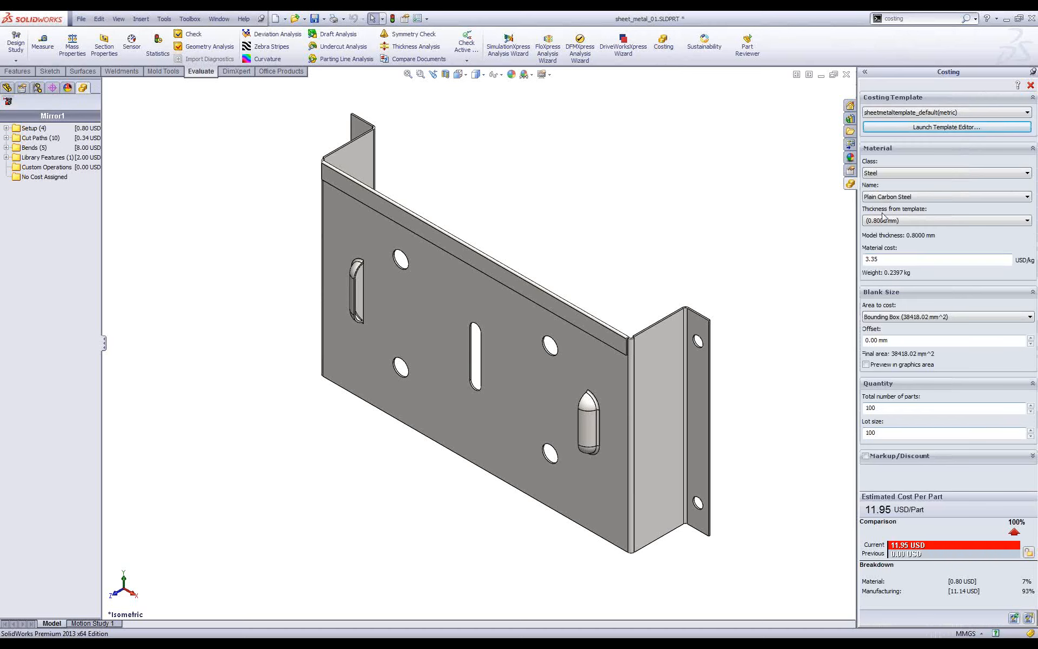
left_click(863, 73)
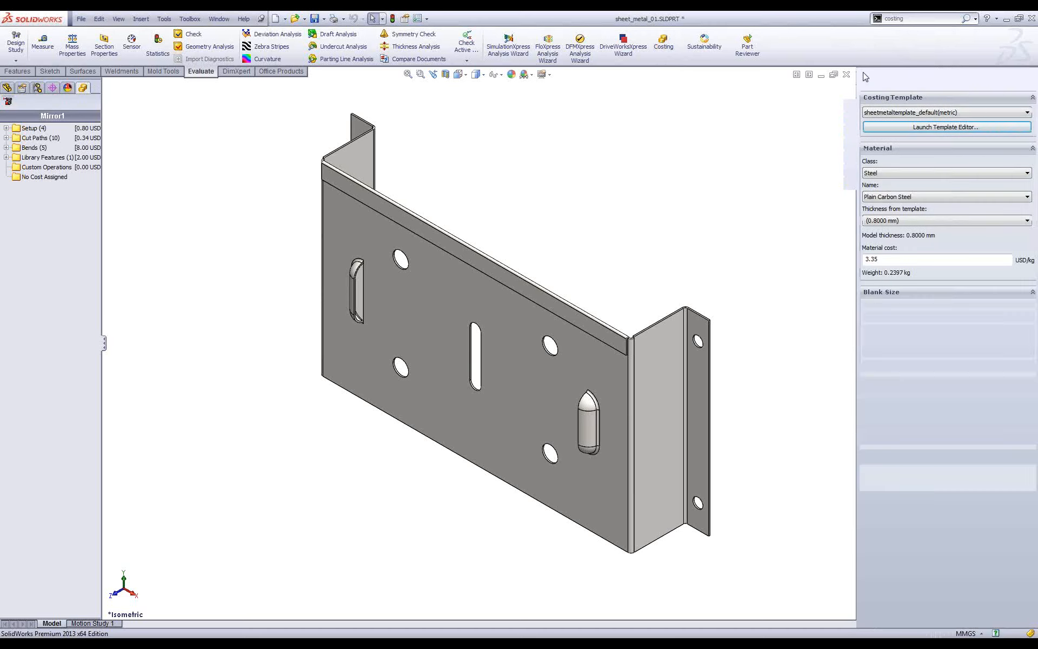
left_click(1031, 72)
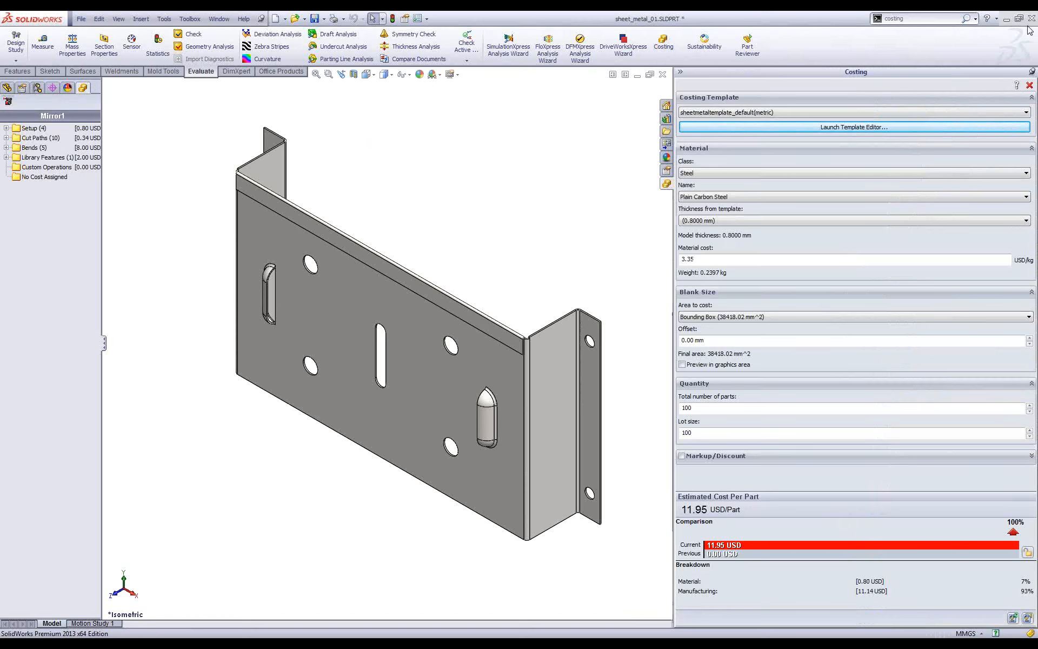
left_click(1031, 72)
left_click(1030, 72)
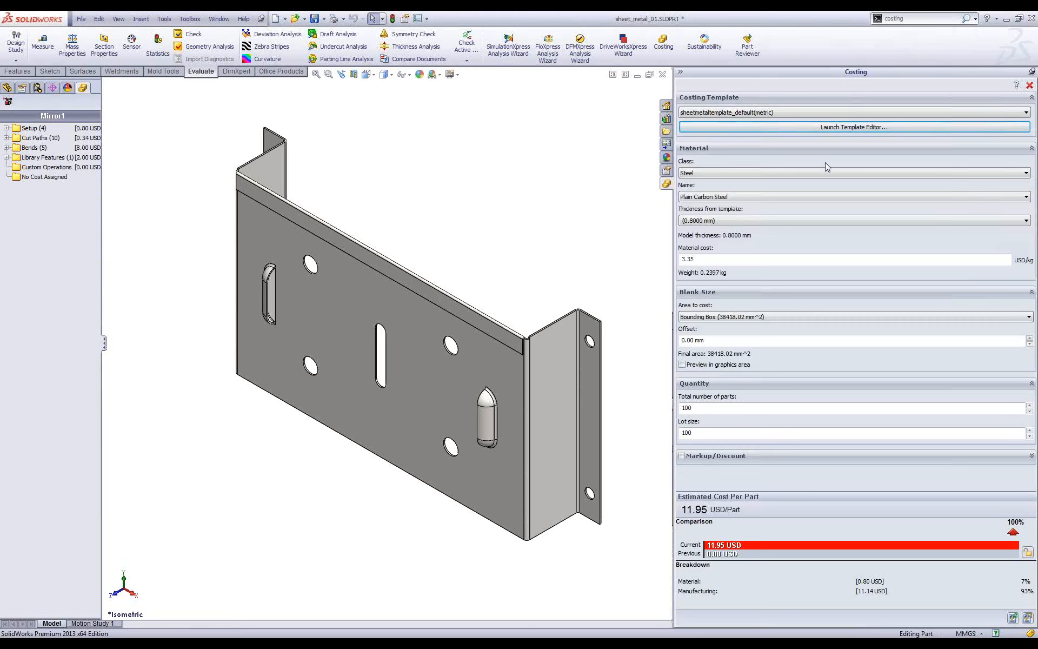
- Keep the metric default sheet metal costing template and set the material cost to 3.00 USD/kg
left_click(749, 113)
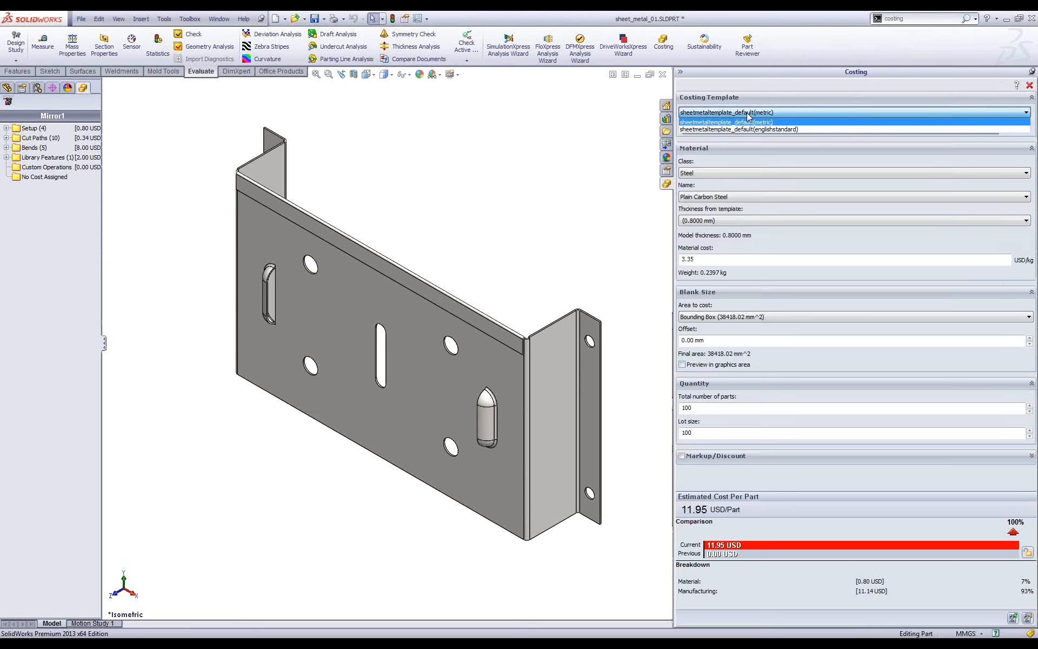
left_click(832, 84)
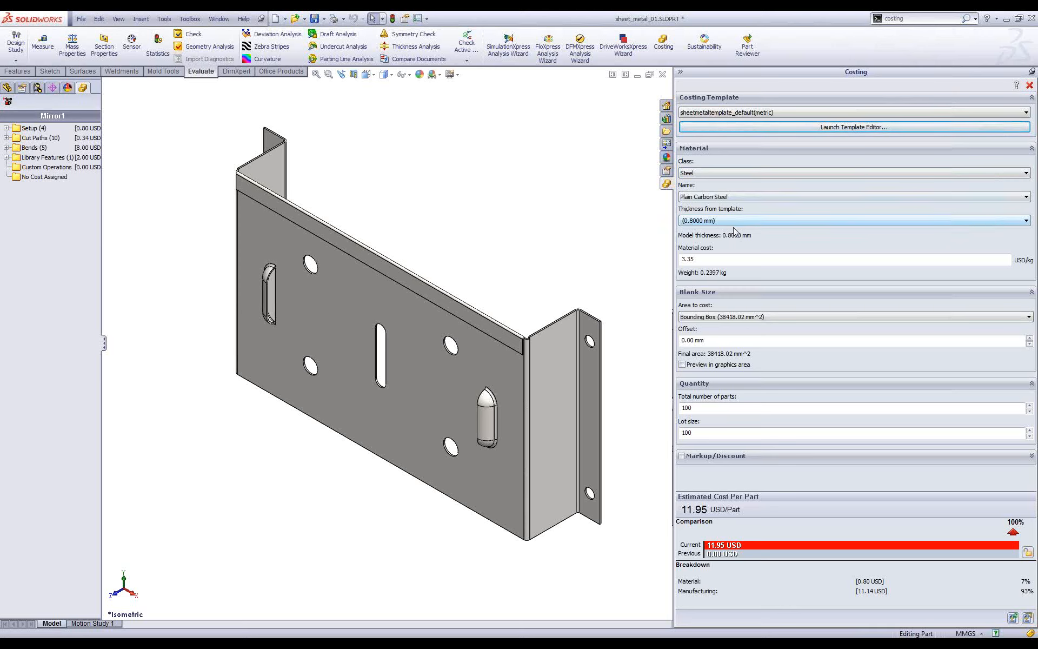
left_click_drag(709, 260, 658, 252)
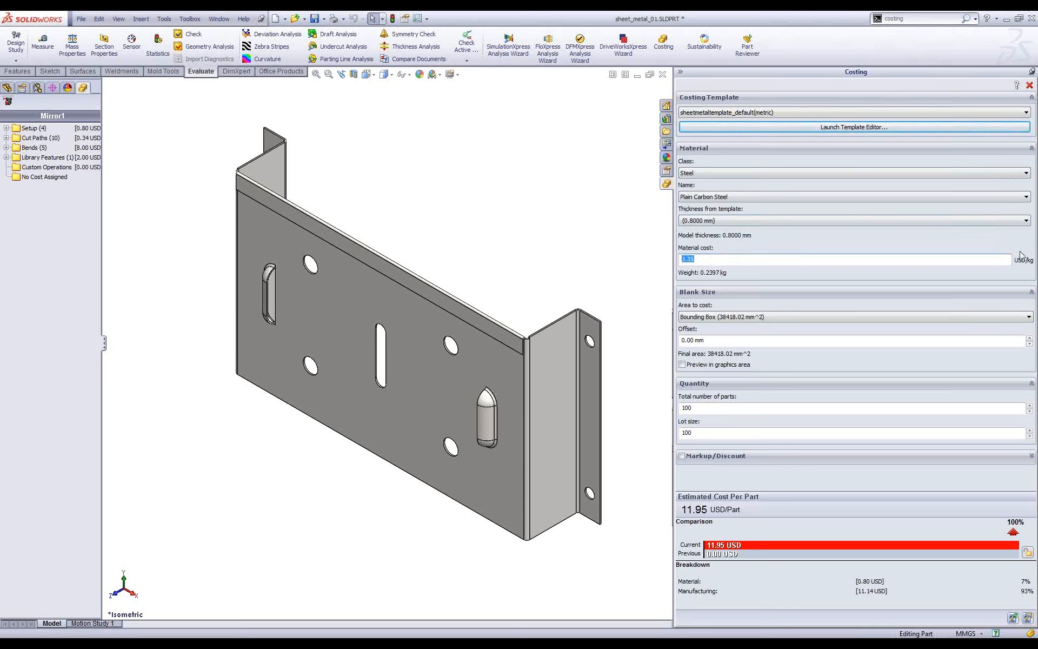
type("3.00")
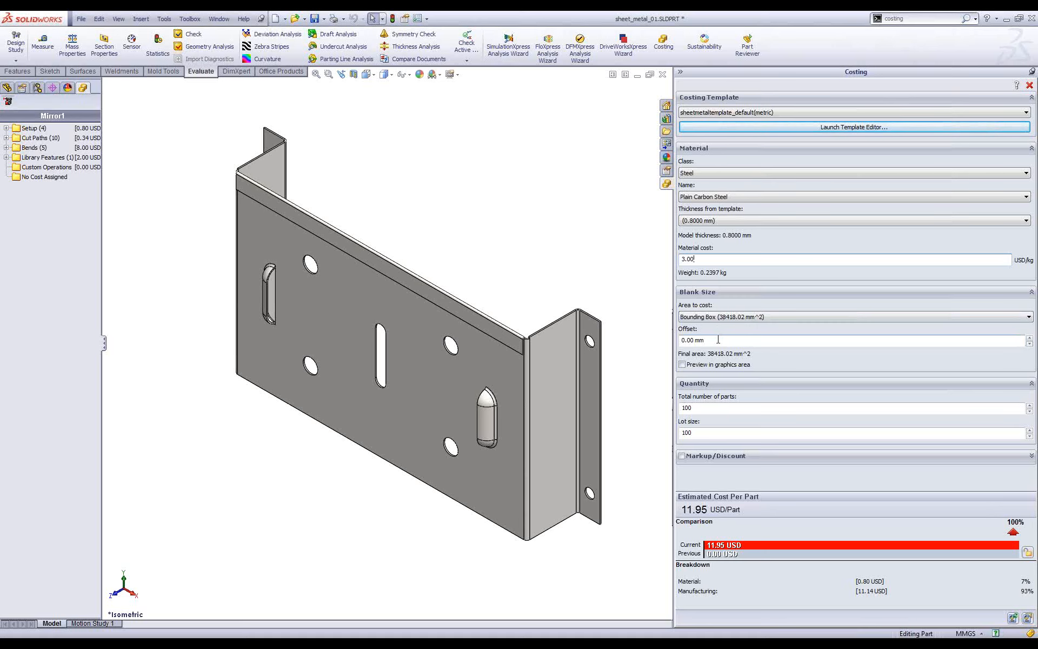
key("Return")
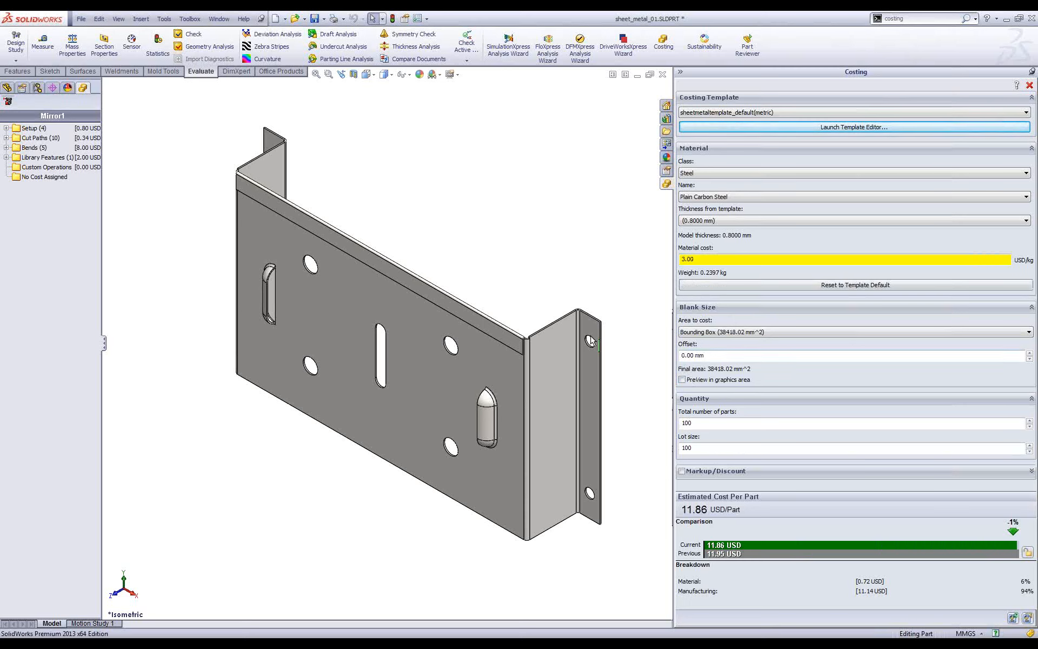
- Preview the bounding-box blank in the graphics area and set its offset to 5 mm
left_click(681, 380)
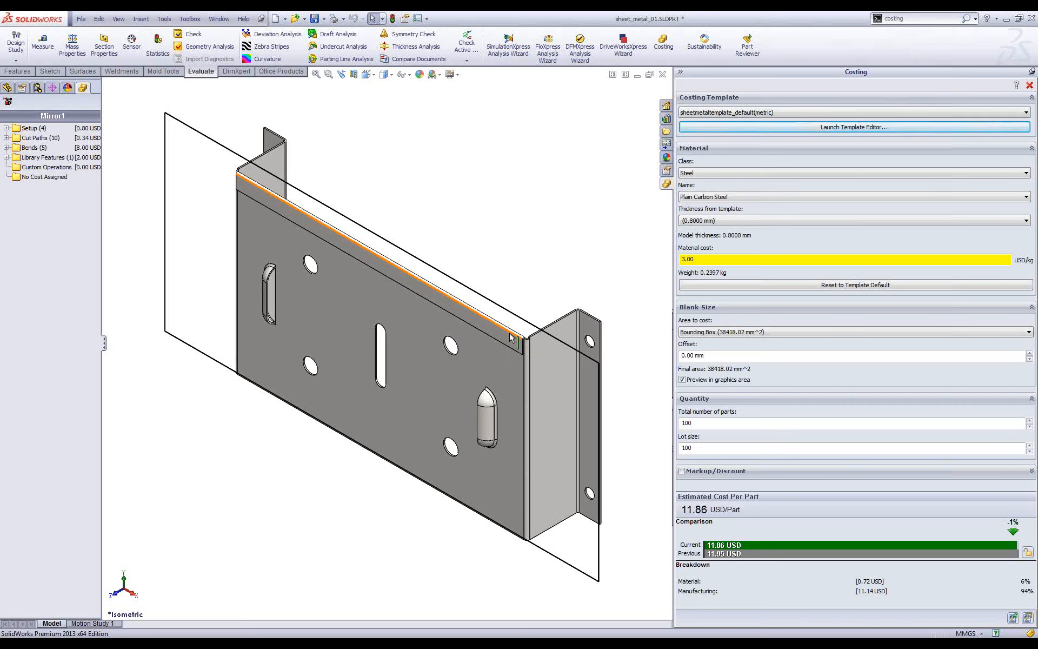
left_click_drag(658, 343, 626, 343)
type("5")
key("Return")
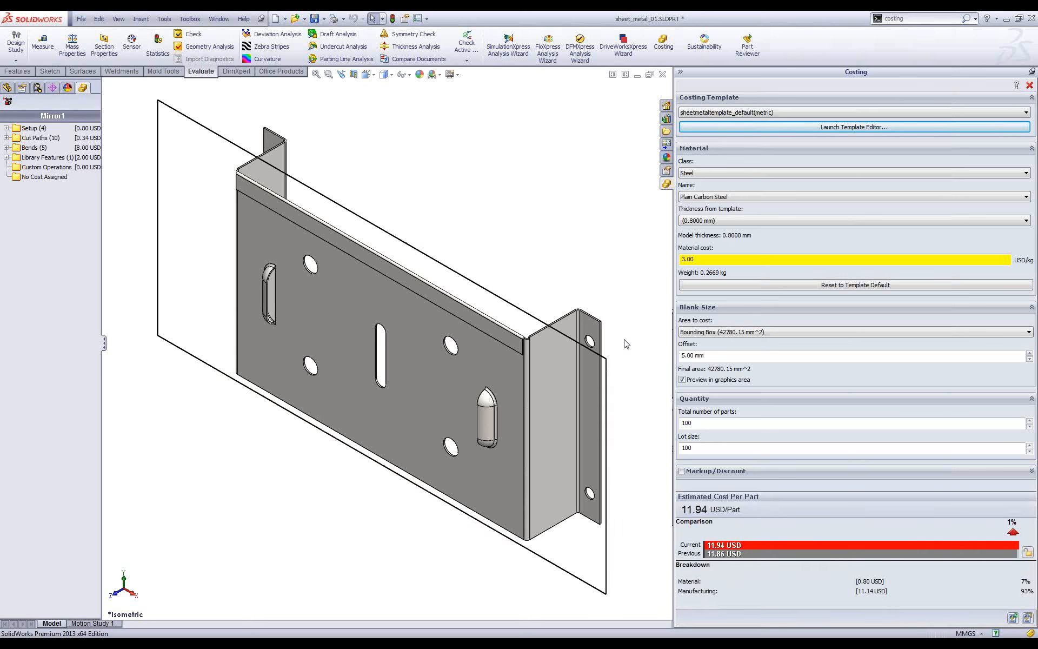
- Set both the total number of parts and the lot size to 50
left_click_drag(703, 424, 641, 423)
type("50")
left_click_drag(714, 450, 614, 447)
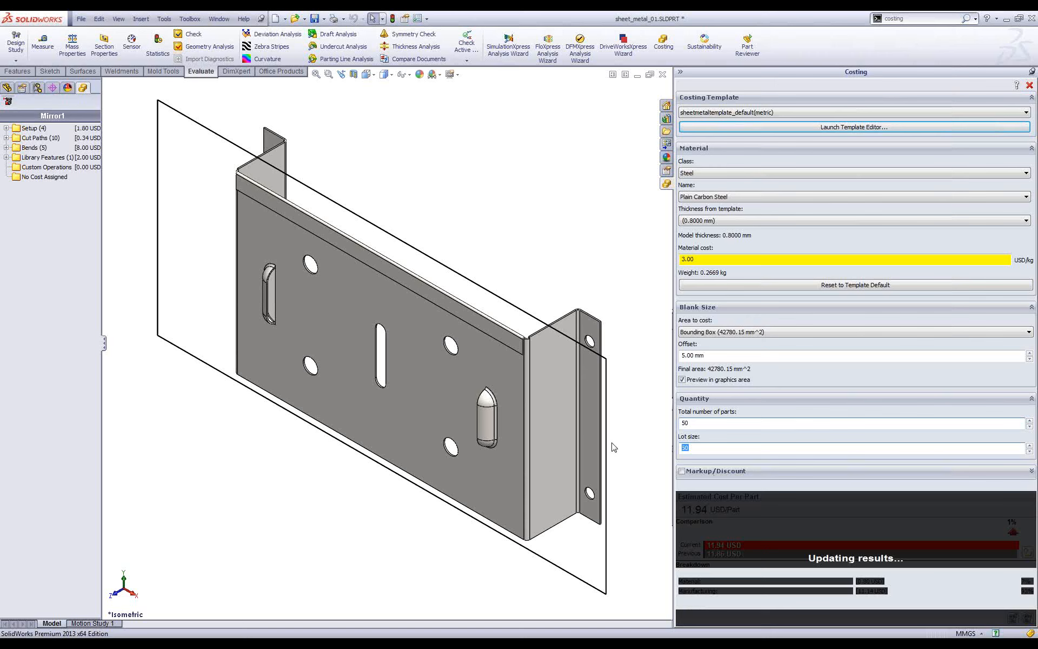
type("50")
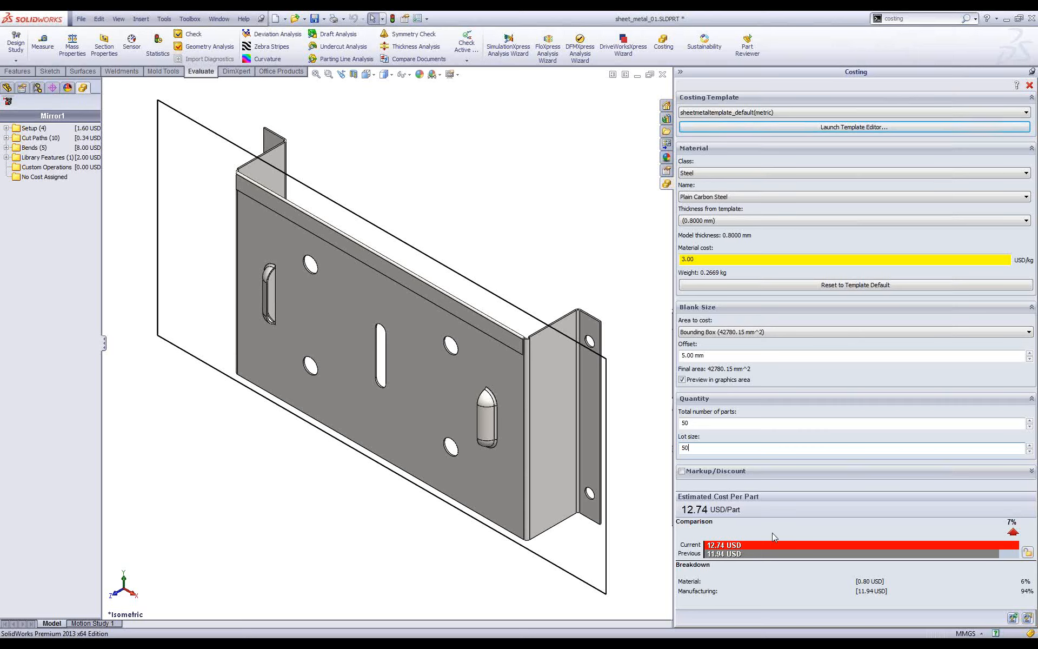
- Enable Markup/Discount as a percentage of total cost and set a markup of 15 %
left_click(681, 471)
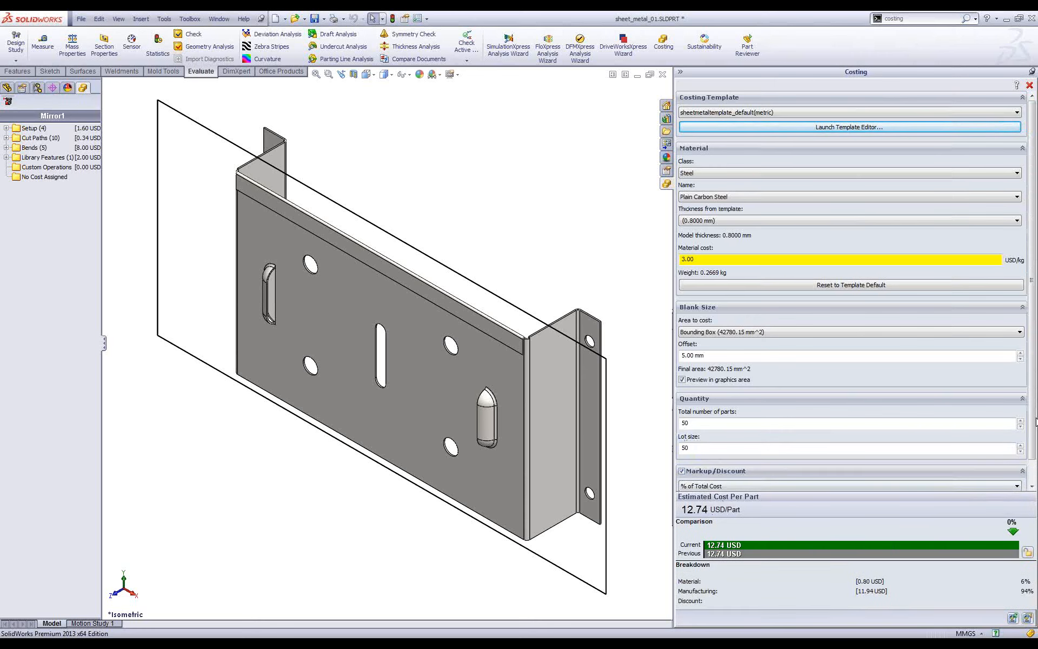
scroll(811, 476, "down", 1)
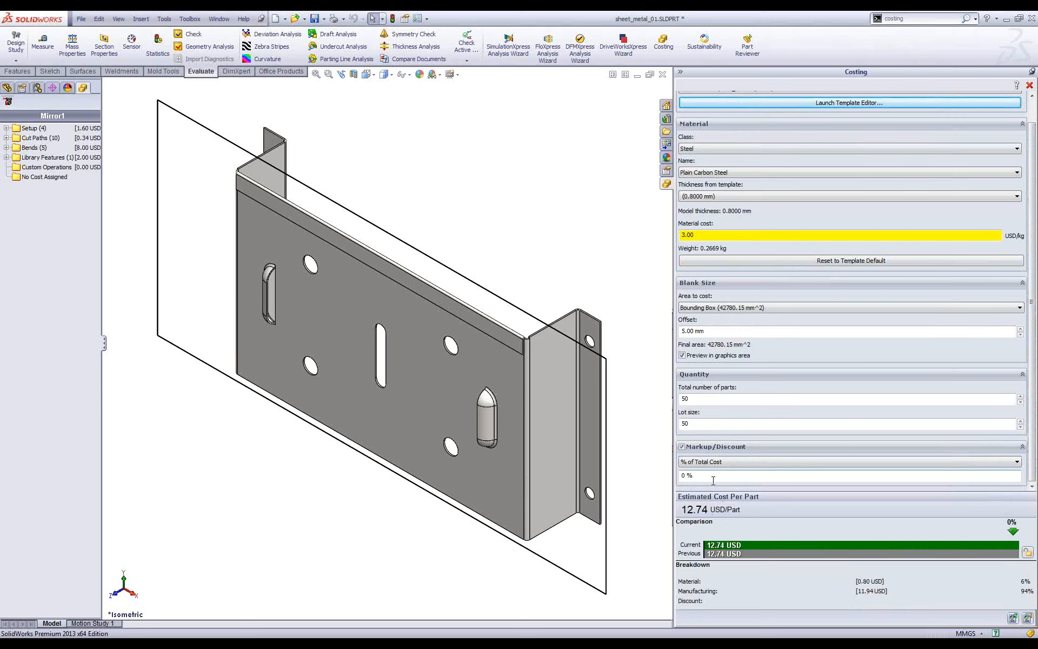
left_click_drag(713, 479, 669, 475)
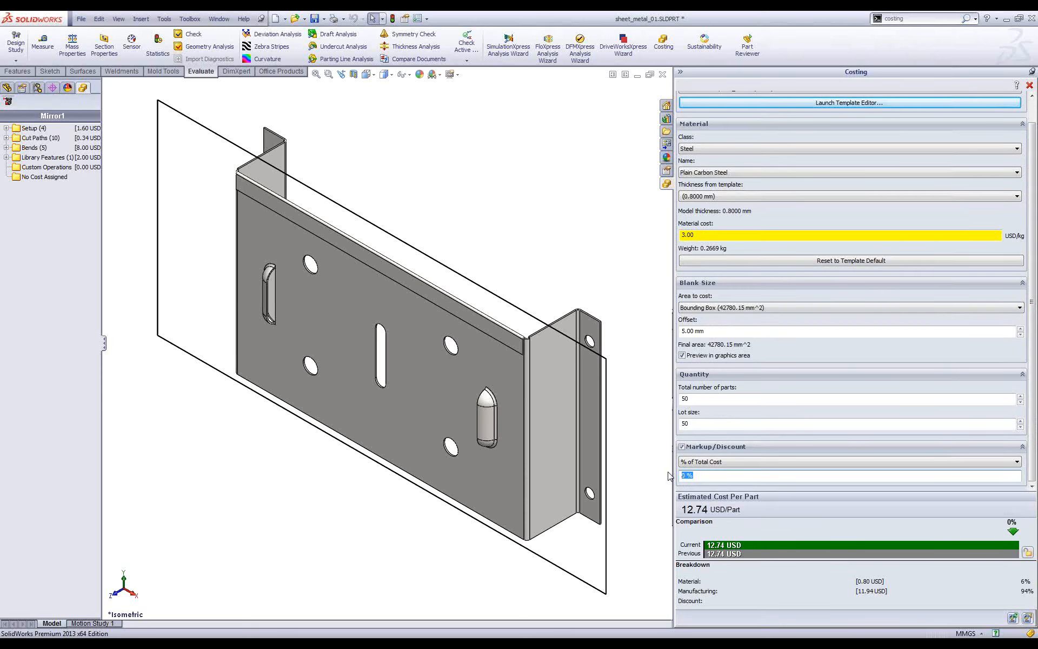
type("15")
key("Return")
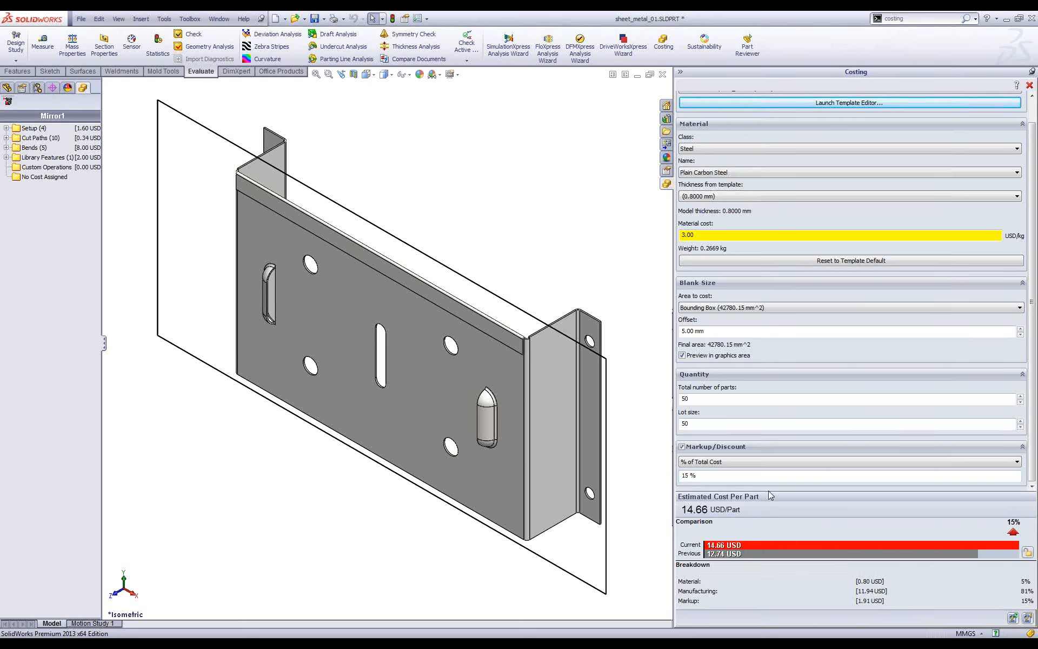
- Set the Markup/Discount value to -15 % to apply a discount on the total cost
left_click_drag(703, 476, 630, 475)
type("-15")
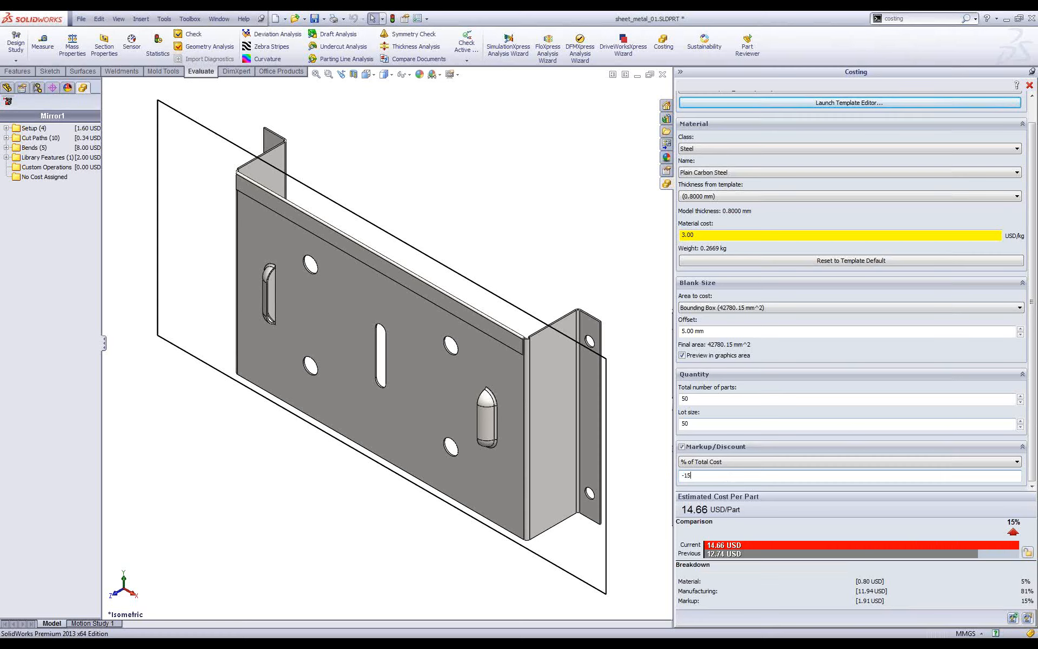
key("Return")
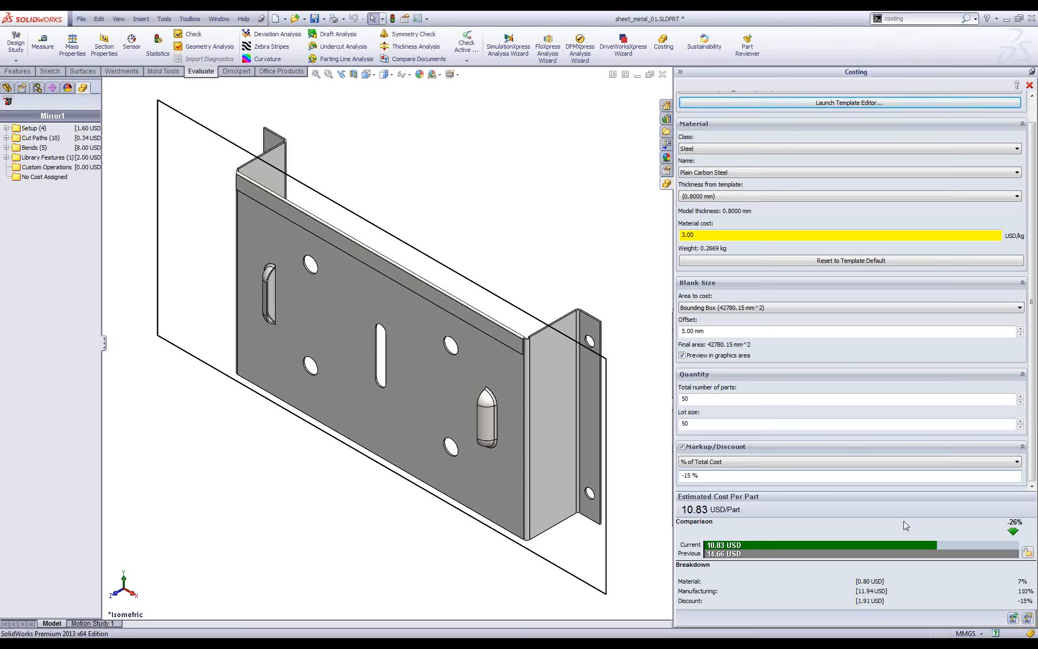
- Examine the individual setup costs for the laser, hem bend, bend and louver operations
left_click(6, 128)
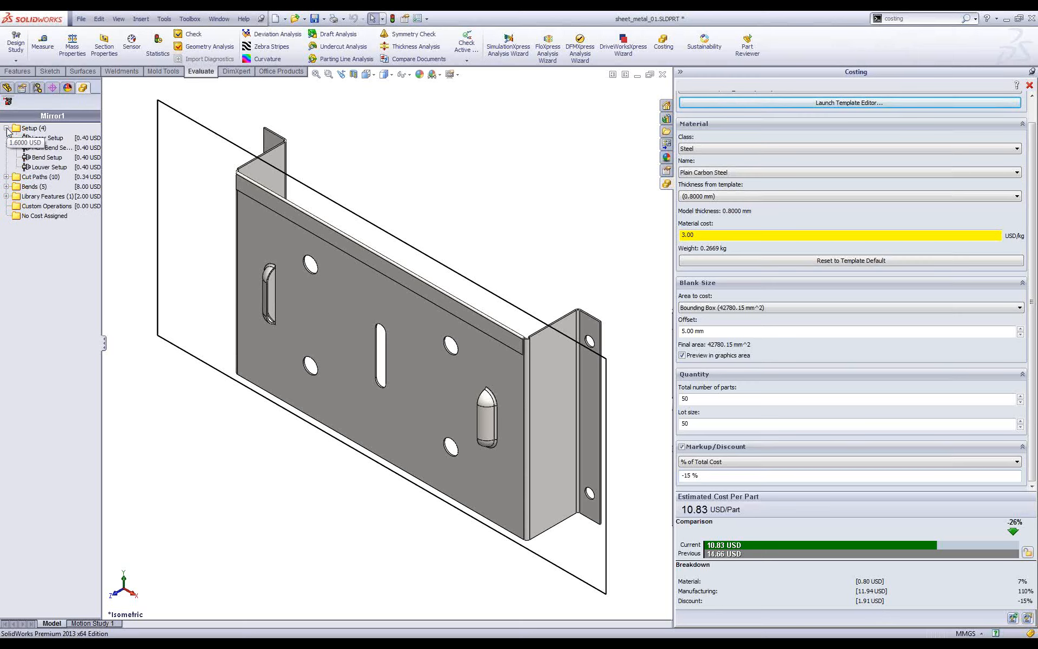
left_click(48, 138)
left_click(48, 148)
left_click(48, 158)
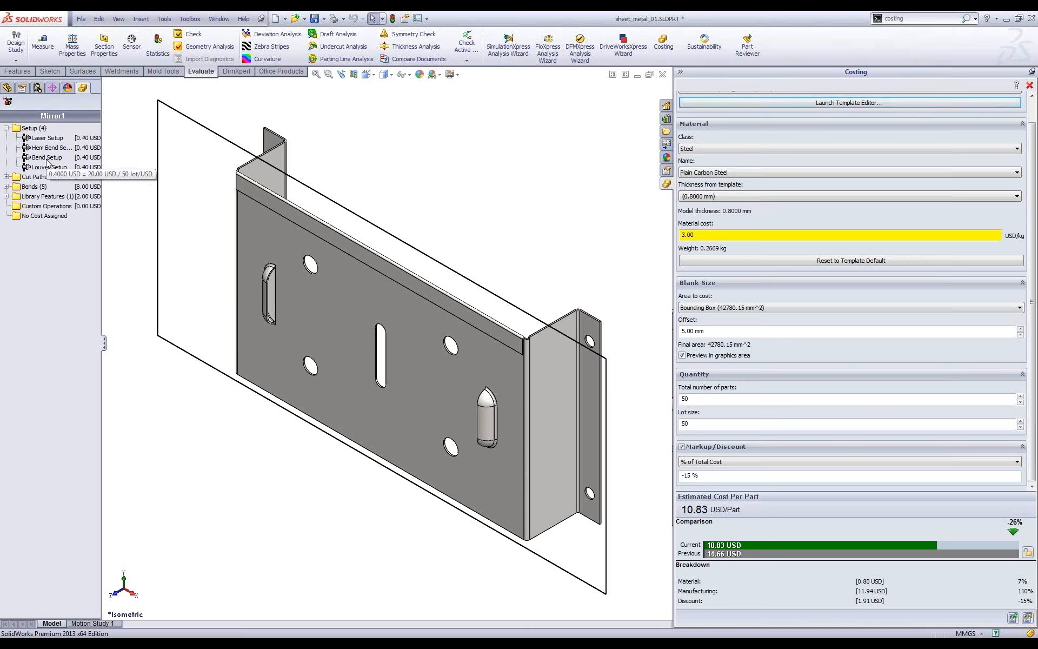
left_click(49, 167)
- Examine the costs of the individual cut paths and locate their edges on the model
left_click(7, 177)
left_click(52, 187)
left_click(47, 197)
left_click(45, 206)
left_click(47, 216)
left_click(50, 244)
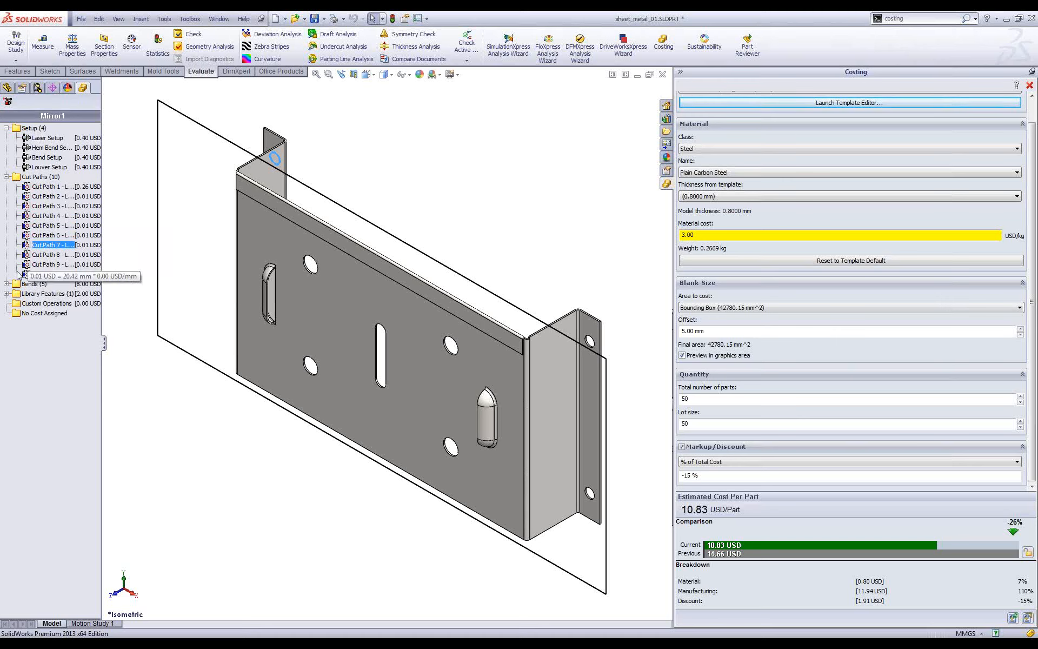
- Examine the bend and louver library feature costs, and collapse all the cost groups
left_click(6, 283)
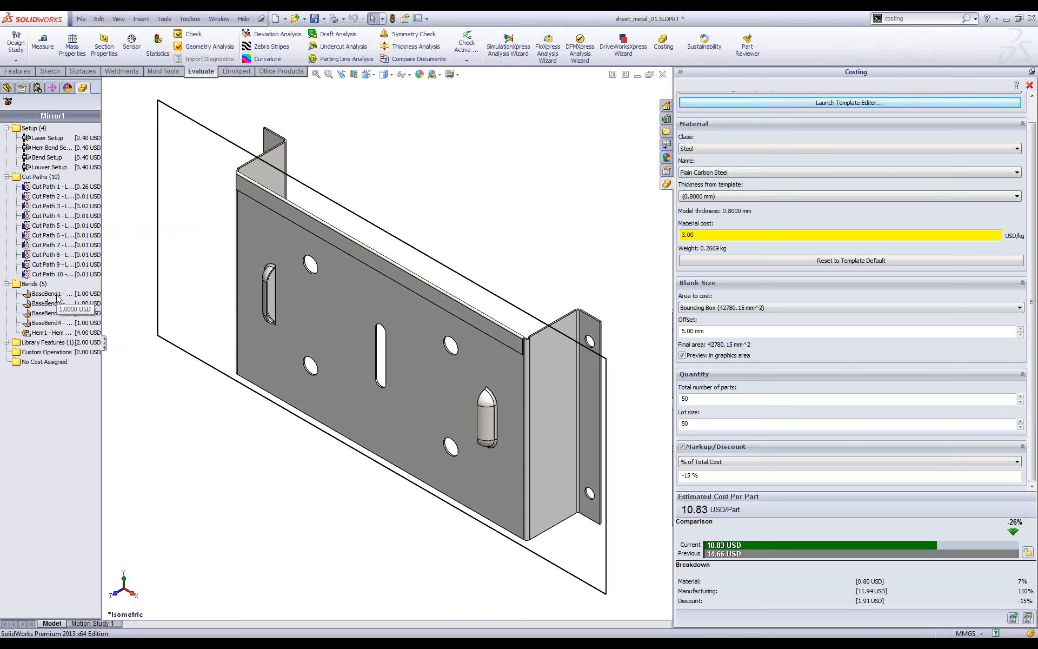
left_click(6, 342)
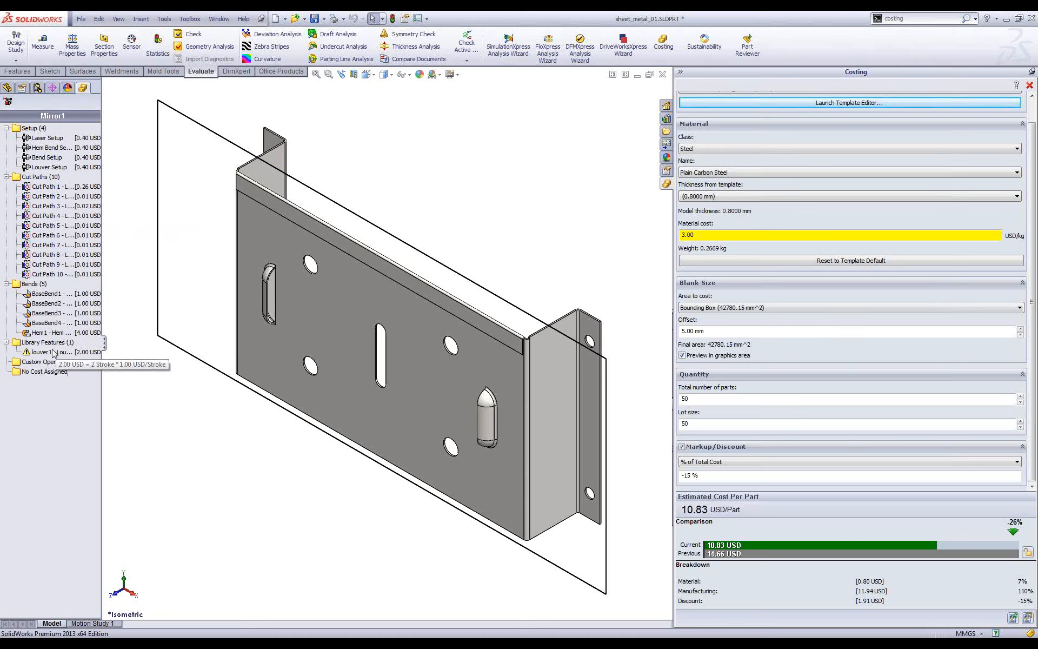
left_click(6, 342)
left_click(6, 283)
left_click(6, 176)
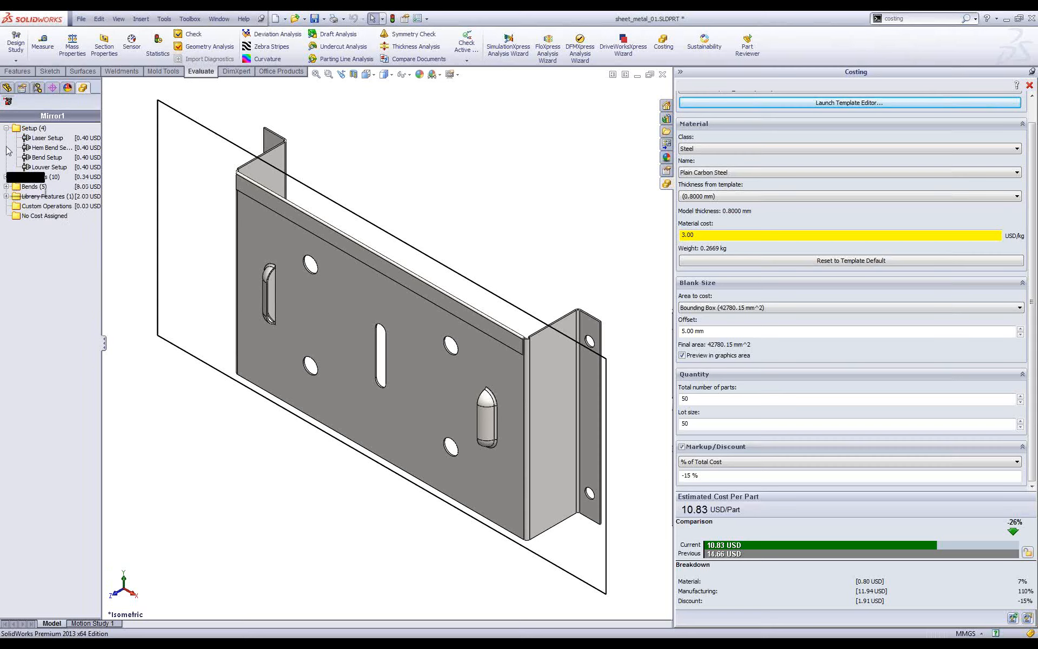
left_click(6, 128)
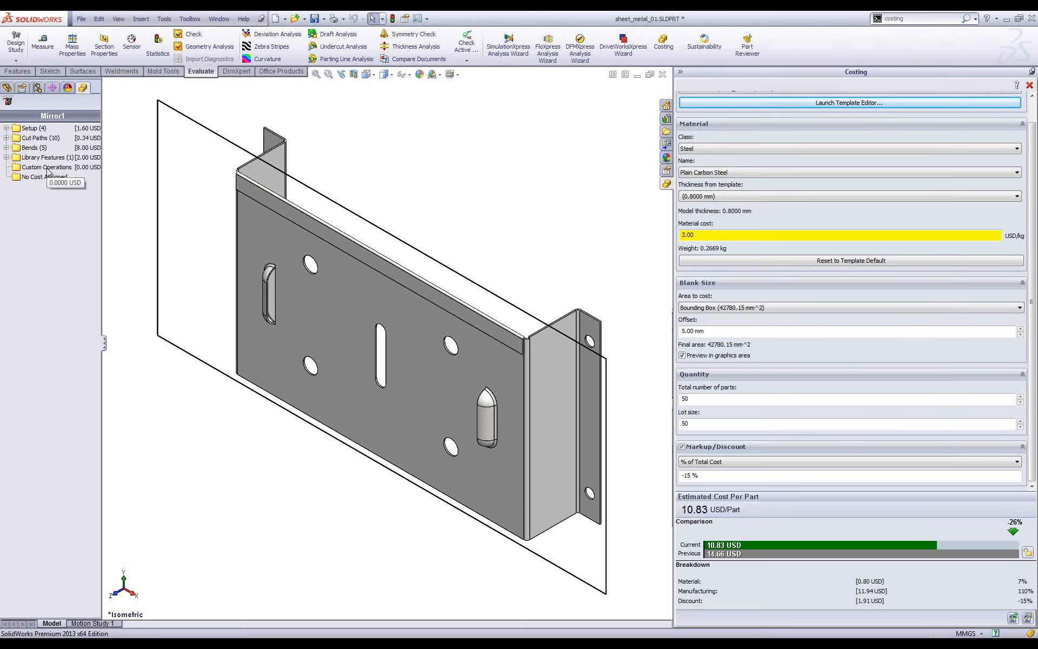
- Set the base flange's 120 mm height dimension to 240 mm and rebuild the part
middle_click_drag(579, 380, 471, 367, "ctrl")
double_click(471, 367)
left_click_drag(501, 393, 527, 406)
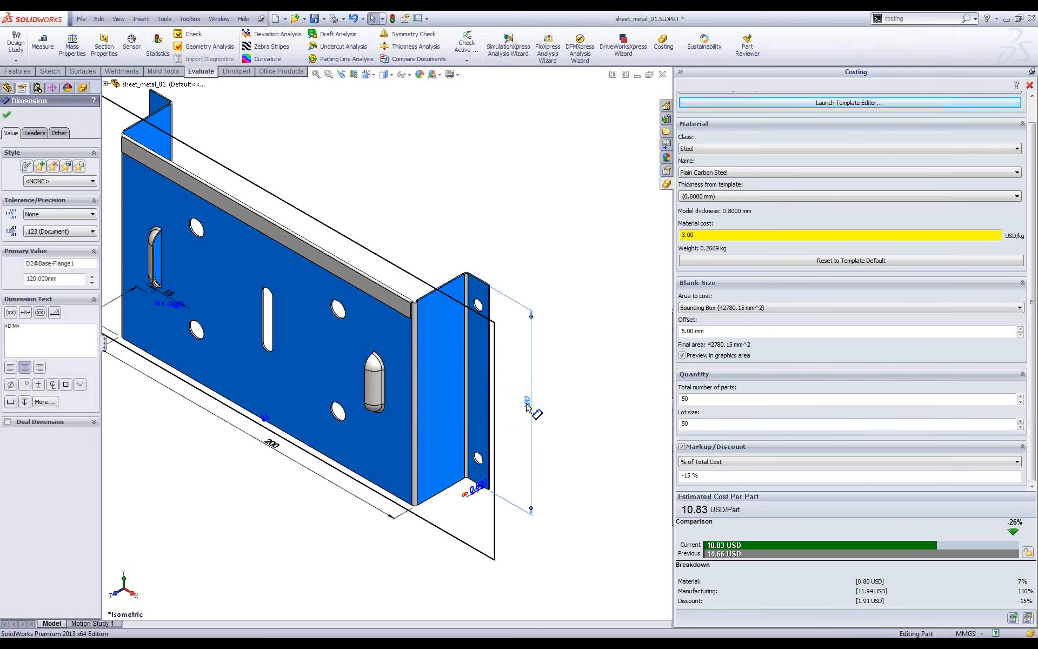
scroll(527, 407, "down", 4)
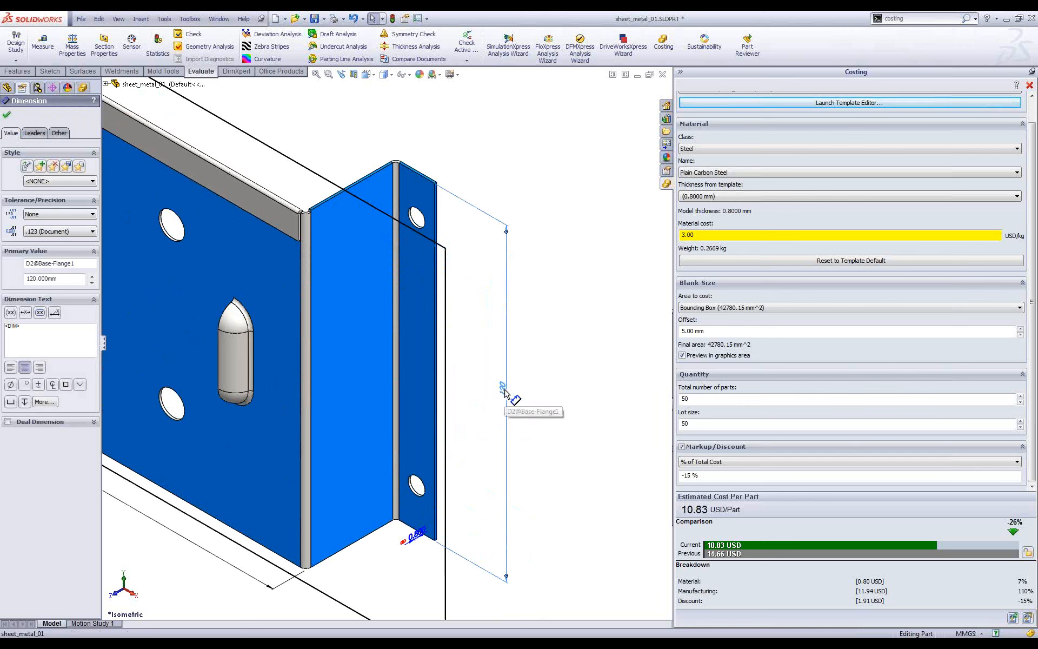
double_click(503, 389)
type("240")
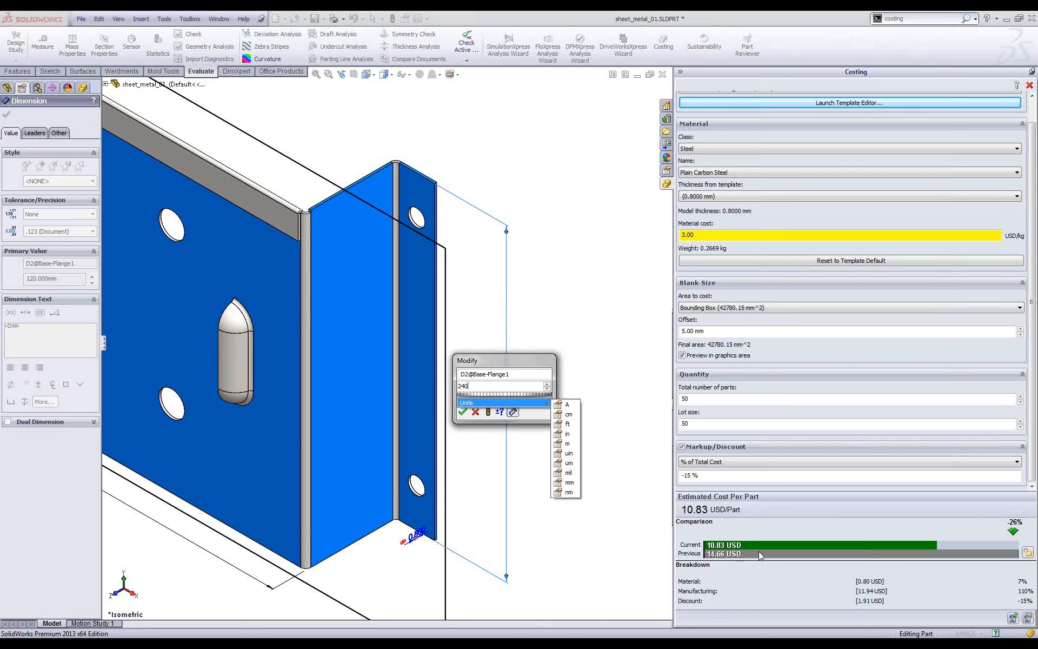
left_click(476, 413)
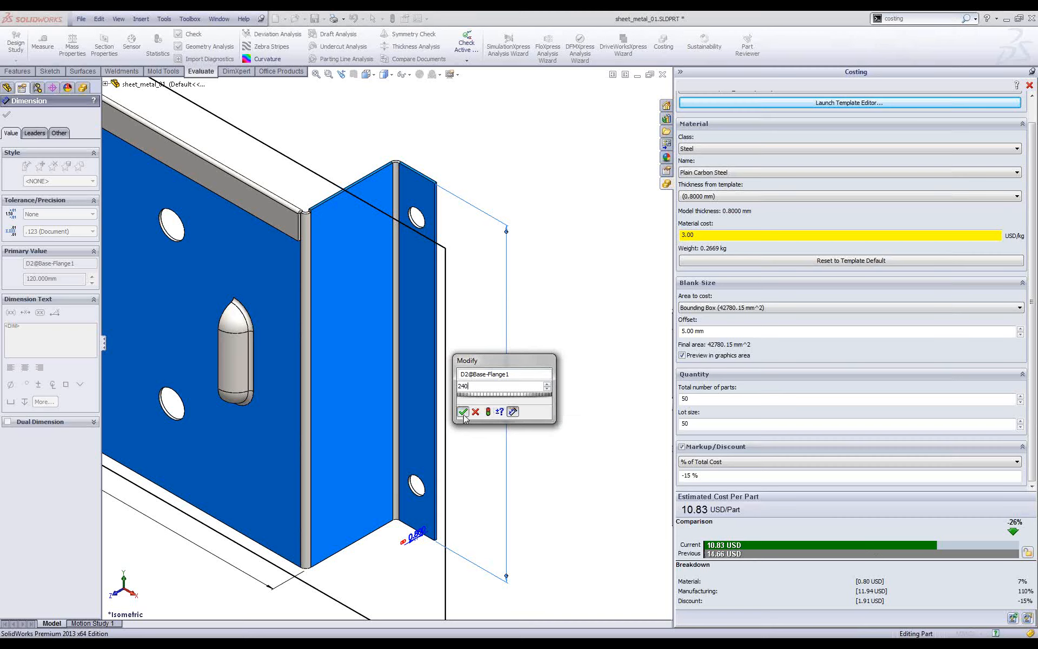
left_click(475, 412)
left_click(587, 411)
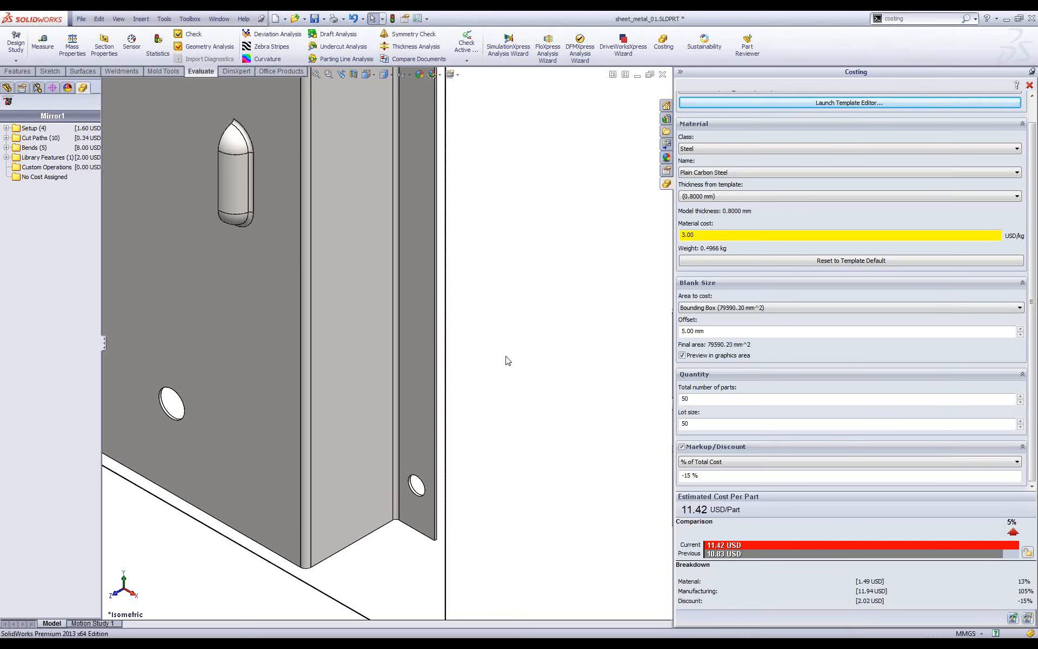
key("f")
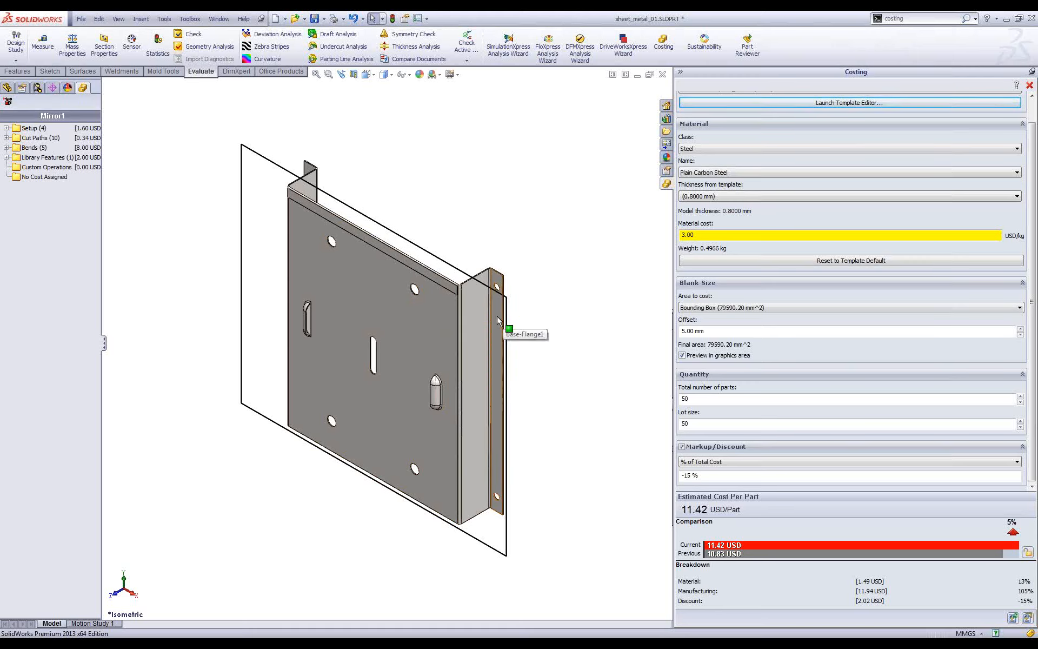
- Change the cutting method of Cut Path 3 from laser to WaterJet
left_click(6, 137)
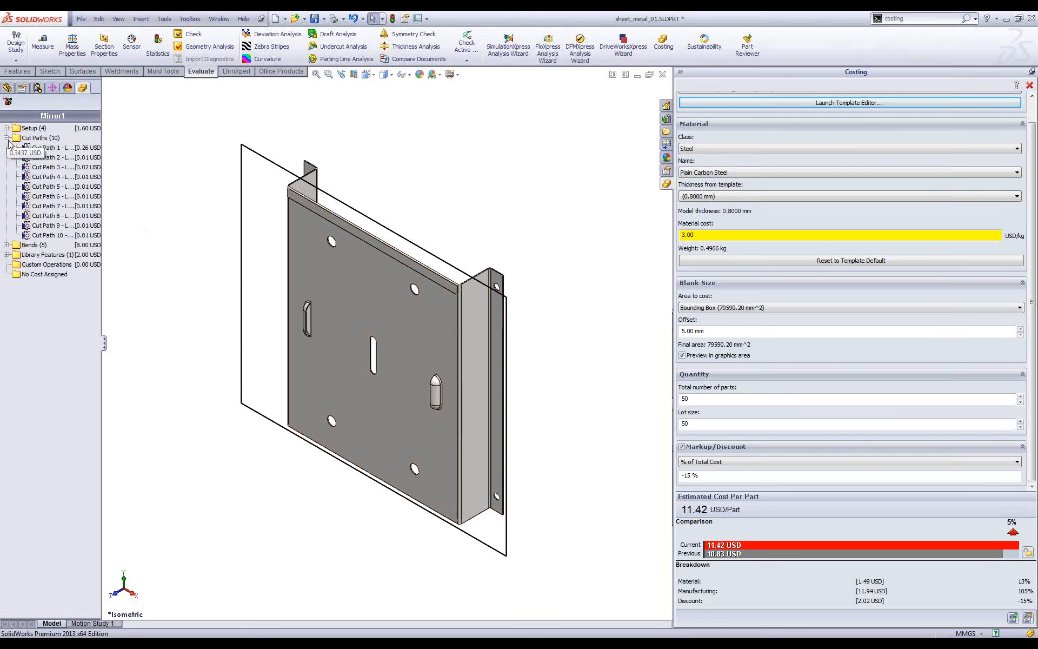
right_click(54, 170)
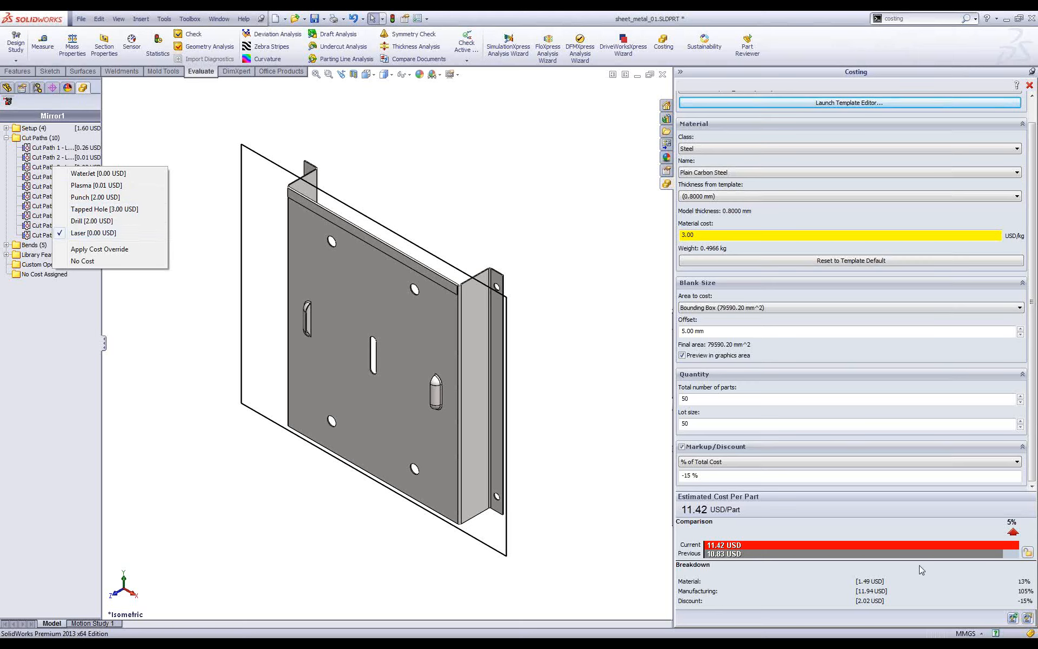
left_click(96, 176)
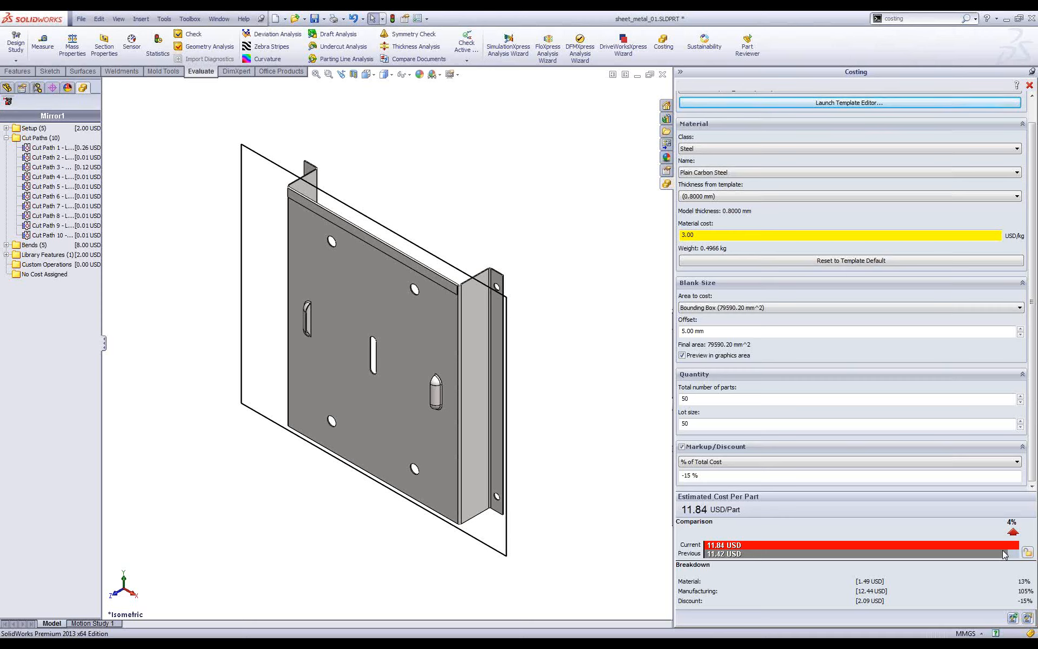
- Suppress the Hem1 feature and update the part's cost estimate
left_click(7, 88)
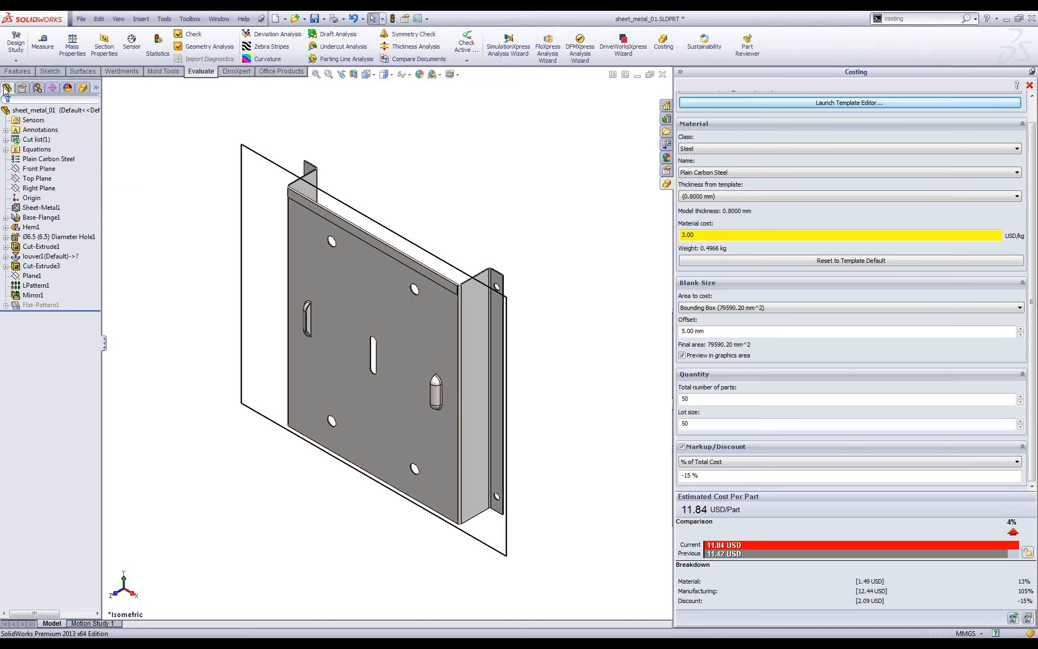
left_click(39, 276)
right_click(32, 227)
left_click(51, 207)
left_click(53, 190)
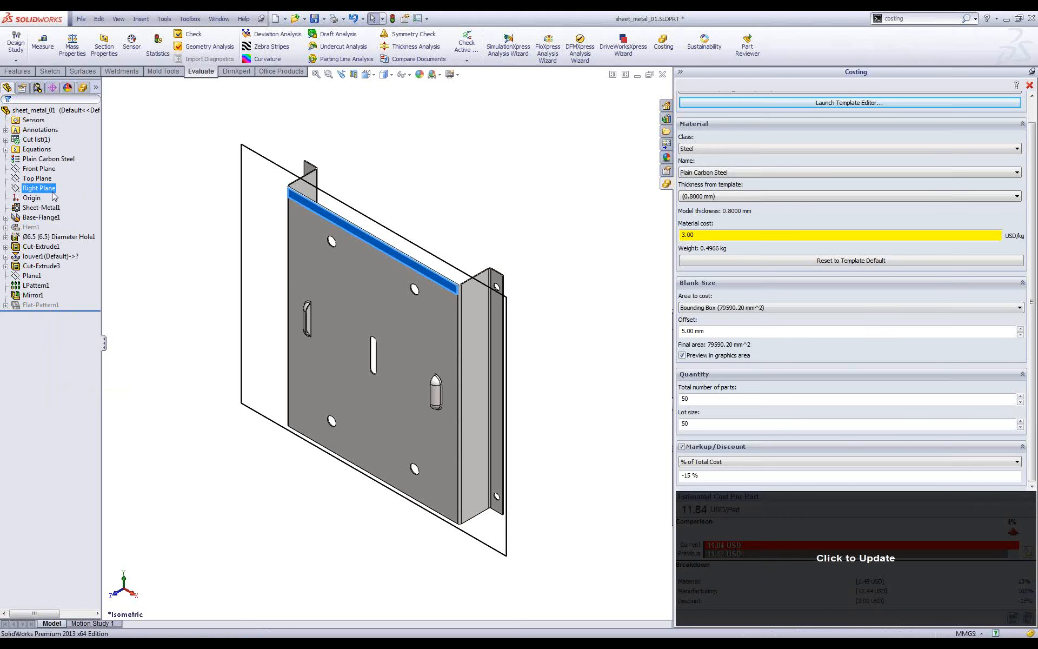
left_click(138, 259)
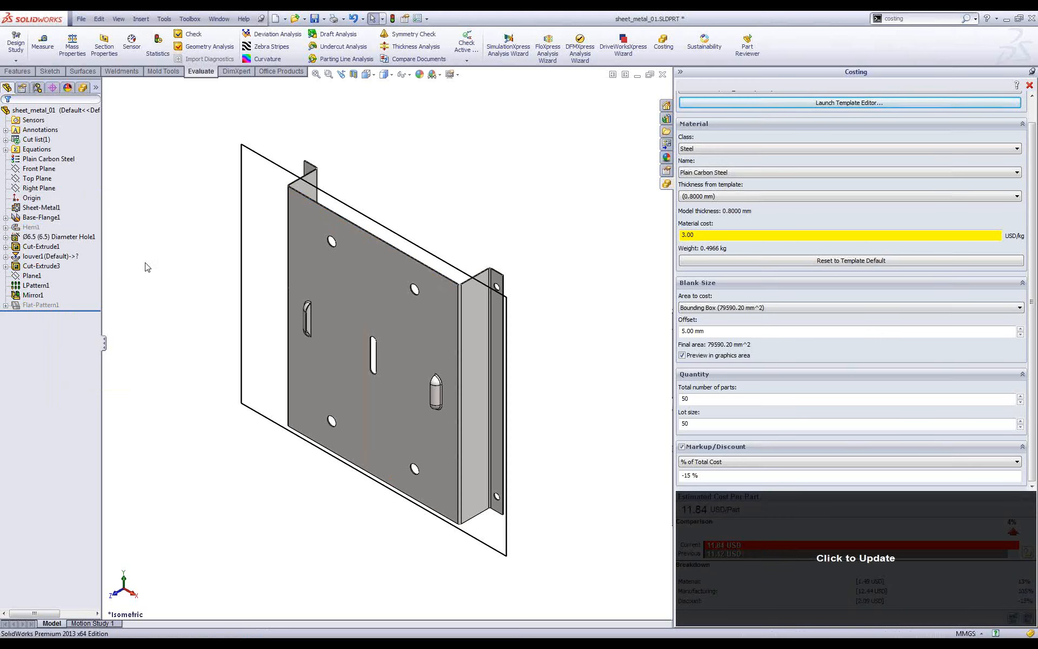
left_click(877, 586)
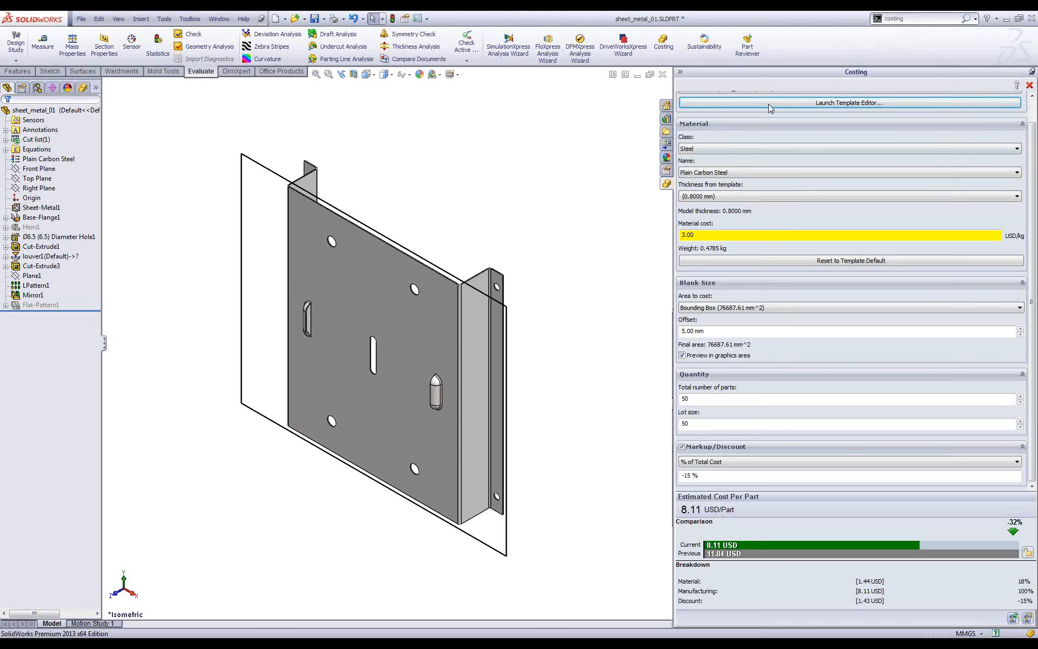
- Add a Painting custom operation applied to all faces of the part
left_click(37, 87)
left_click(83, 87)
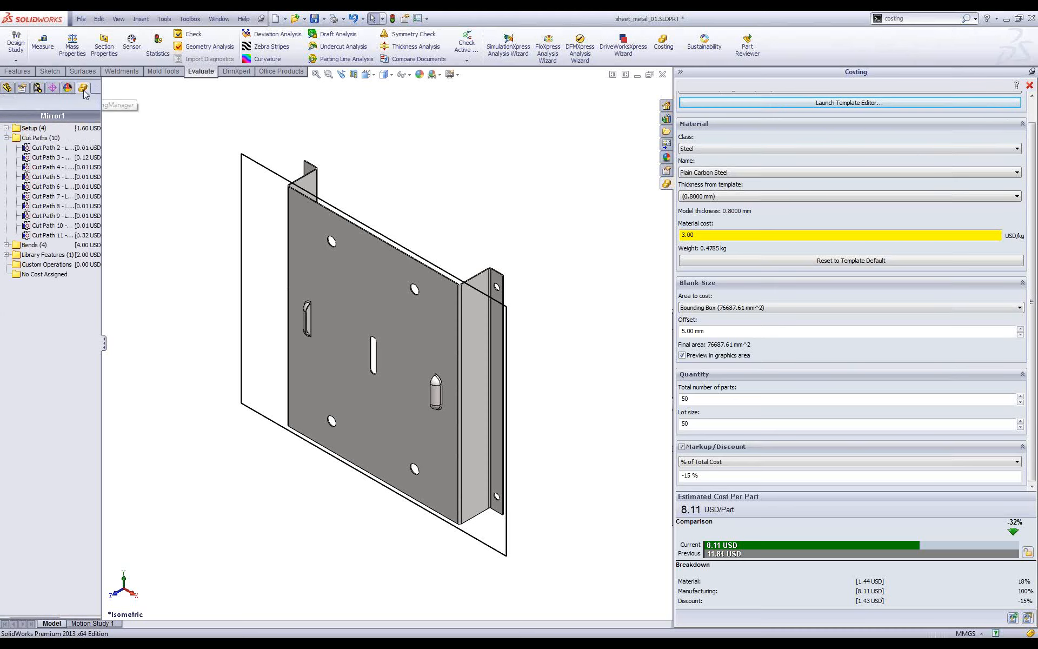
left_click(8, 102)
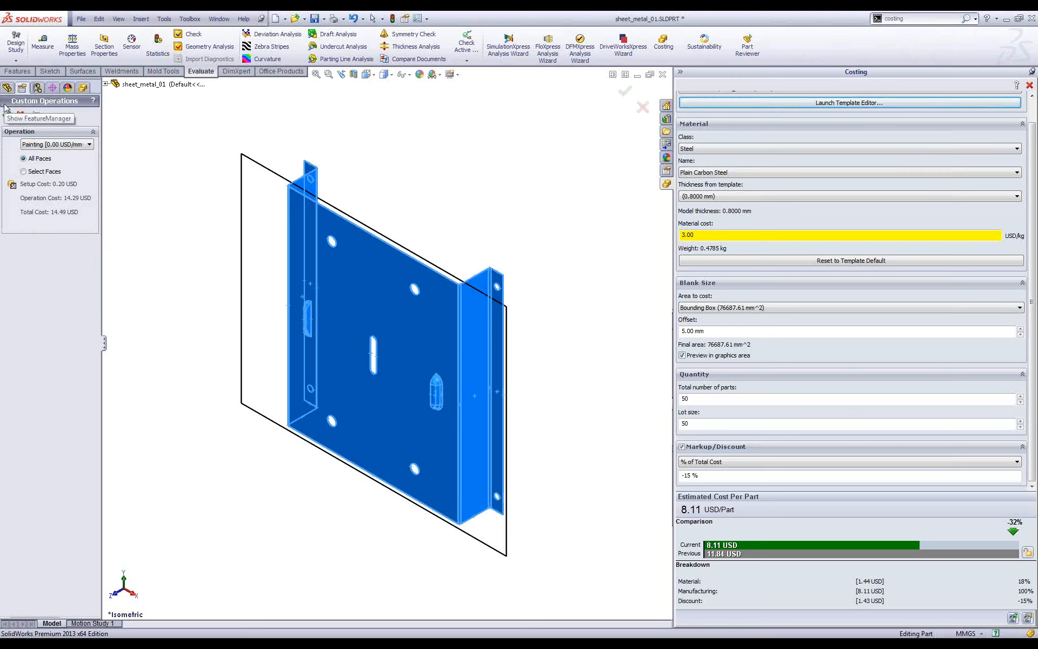
left_click(84, 147)
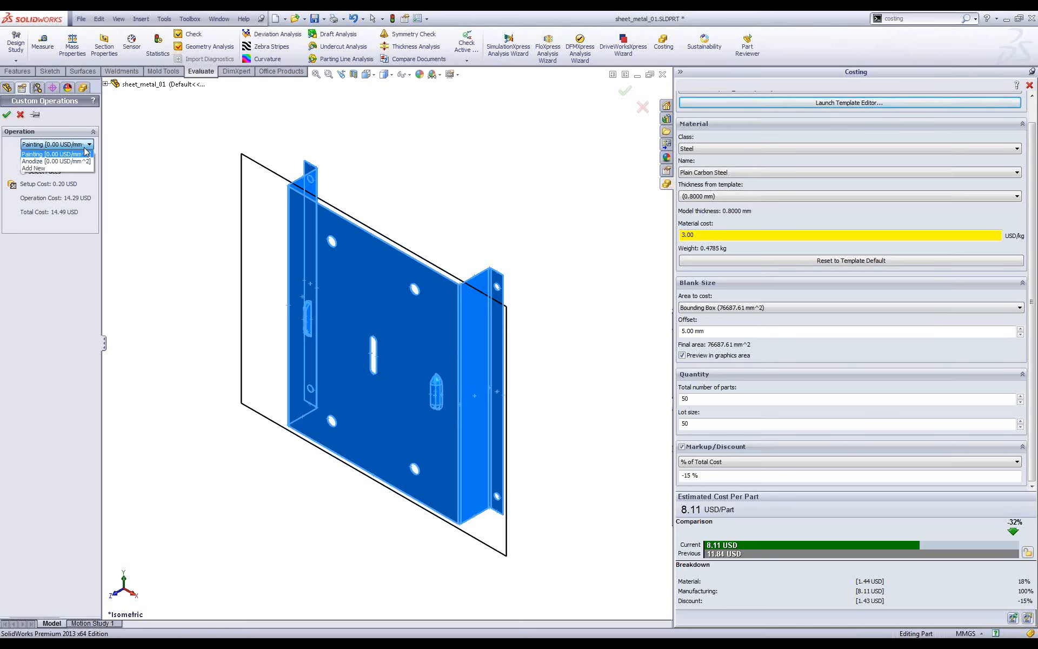
left_click(84, 153)
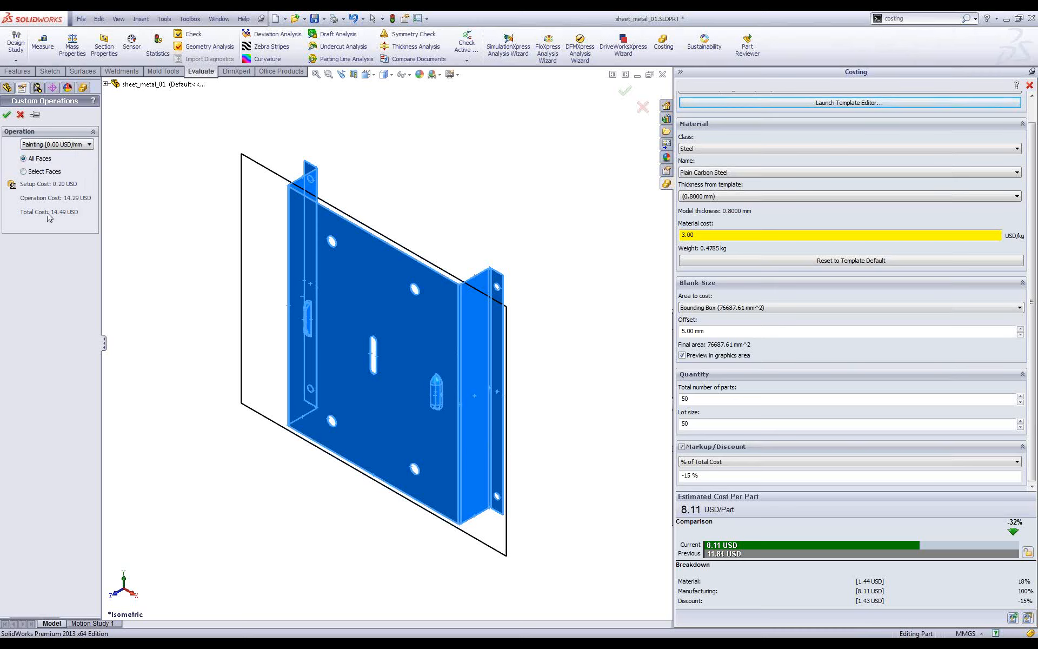
left_click(6, 114)
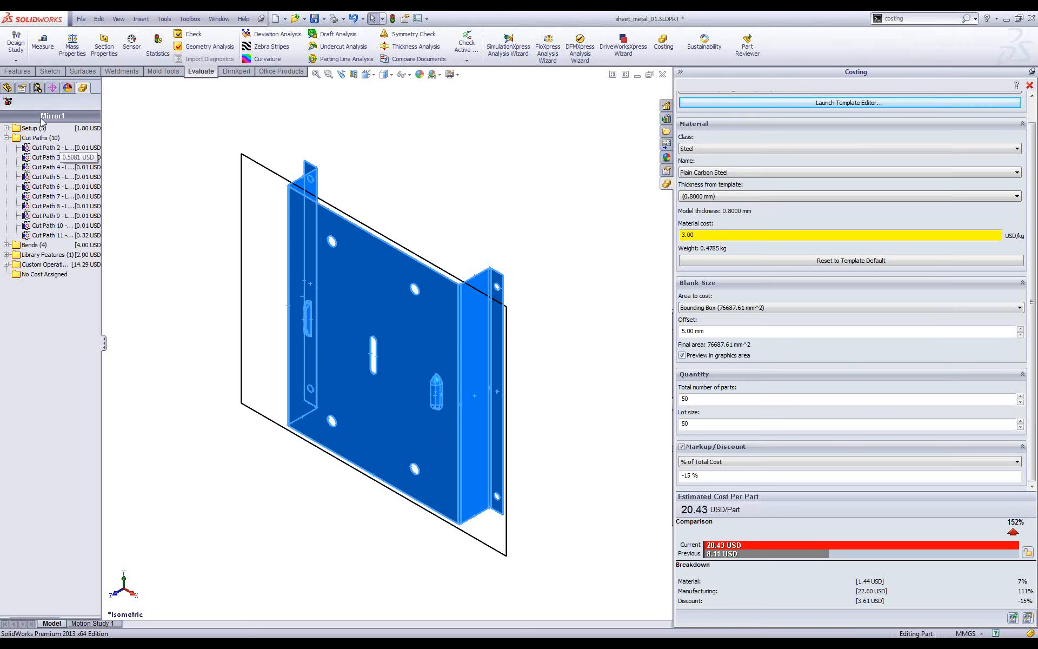
- Start a new custom operation named Deburring with a setup cost of 5 USD per total quantity
left_click(8, 102)
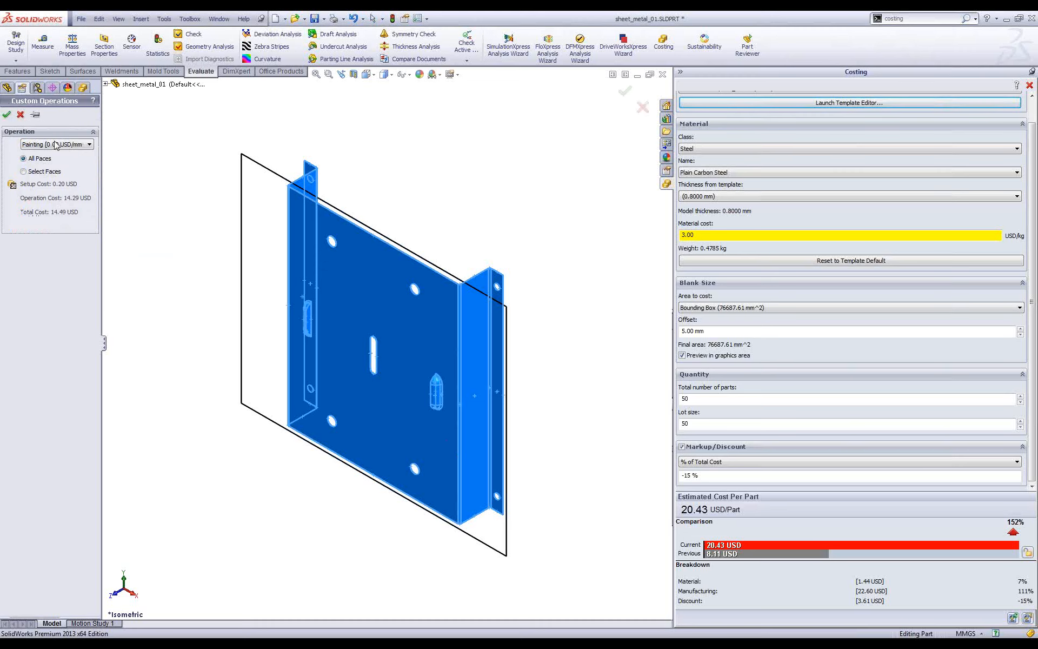
left_click(81, 145)
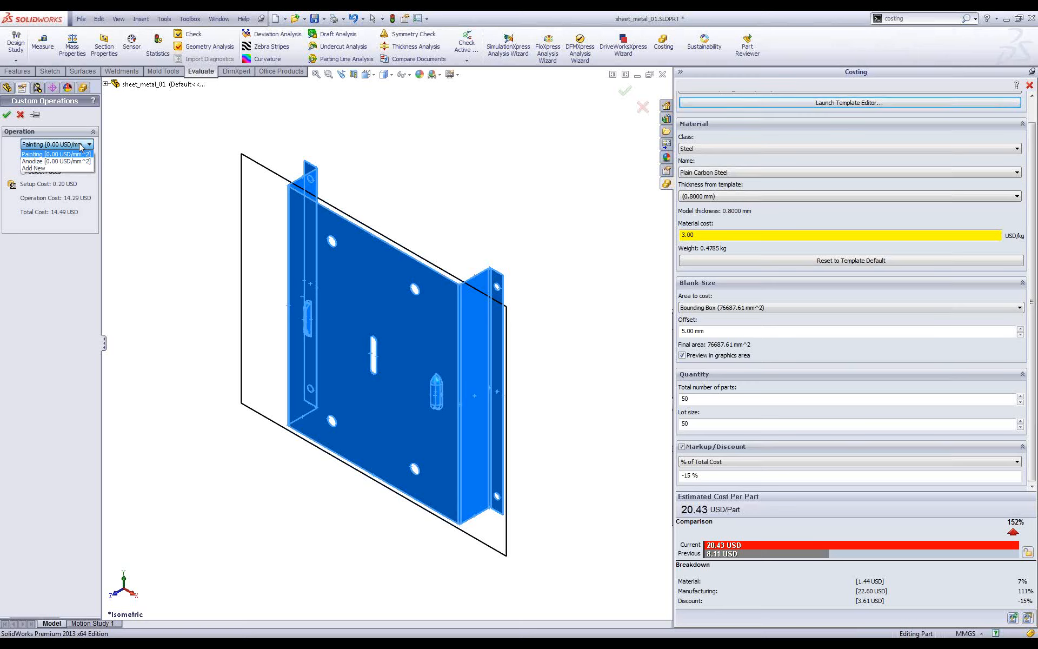
left_click(39, 168)
left_click(38, 168)
type("Deburring")
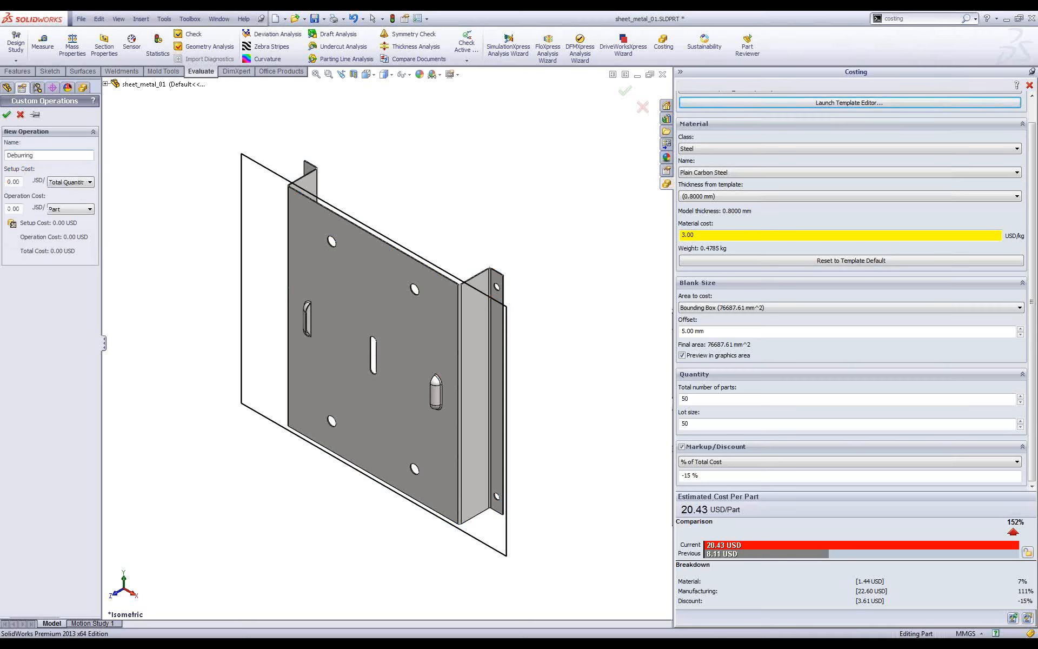
type(",")
key("Tab")
type("5")
left_click(82, 184)
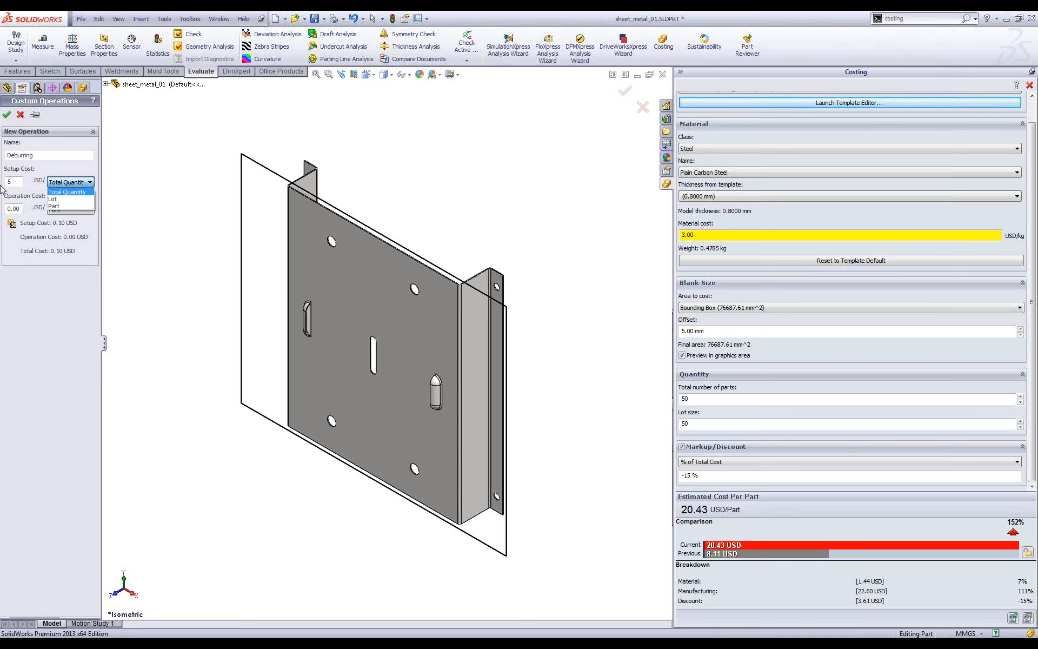
- Set the Deburring operation cost to 0.0025 USD per part and add the operation to the estimate
left_click(22, 207)
left_click_drag(22, 208, 1, 209)
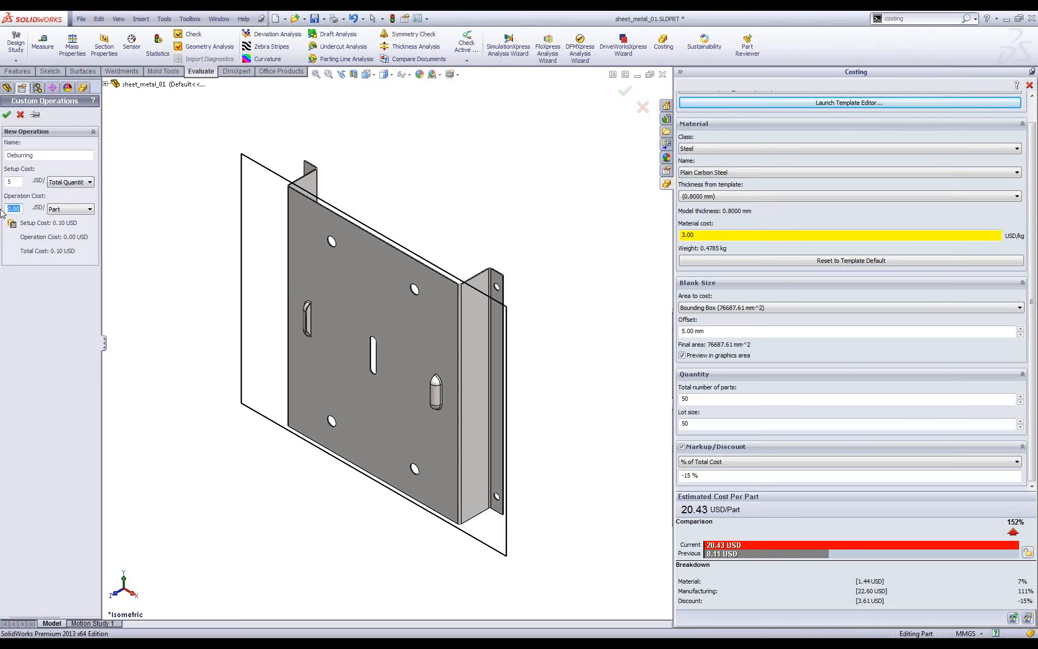
type("0.0029")
left_click(87, 210)
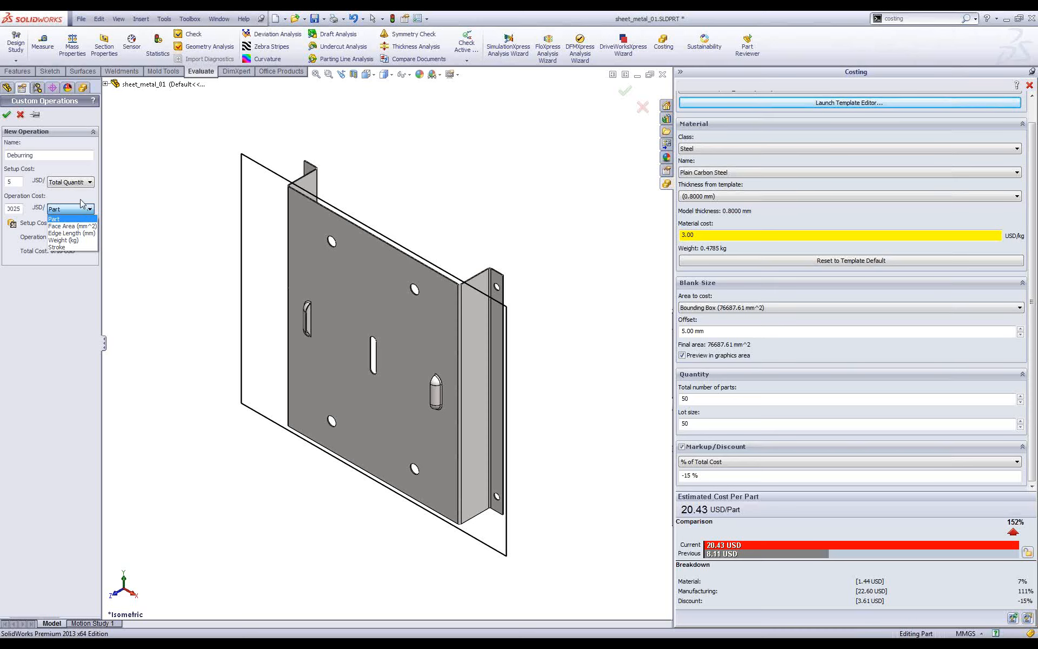
left_click(86, 218)
left_click(6, 114)
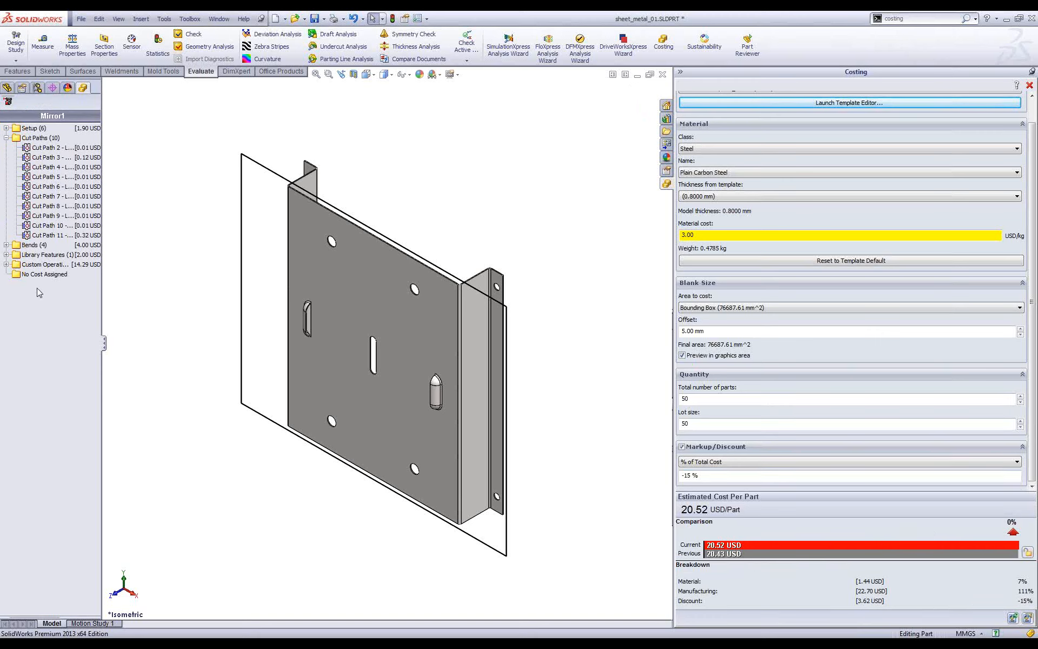
- Edit the Deburring custom operation so its operation cost is charged by edge length (mm)
left_click(6, 264)
right_click(51, 283)
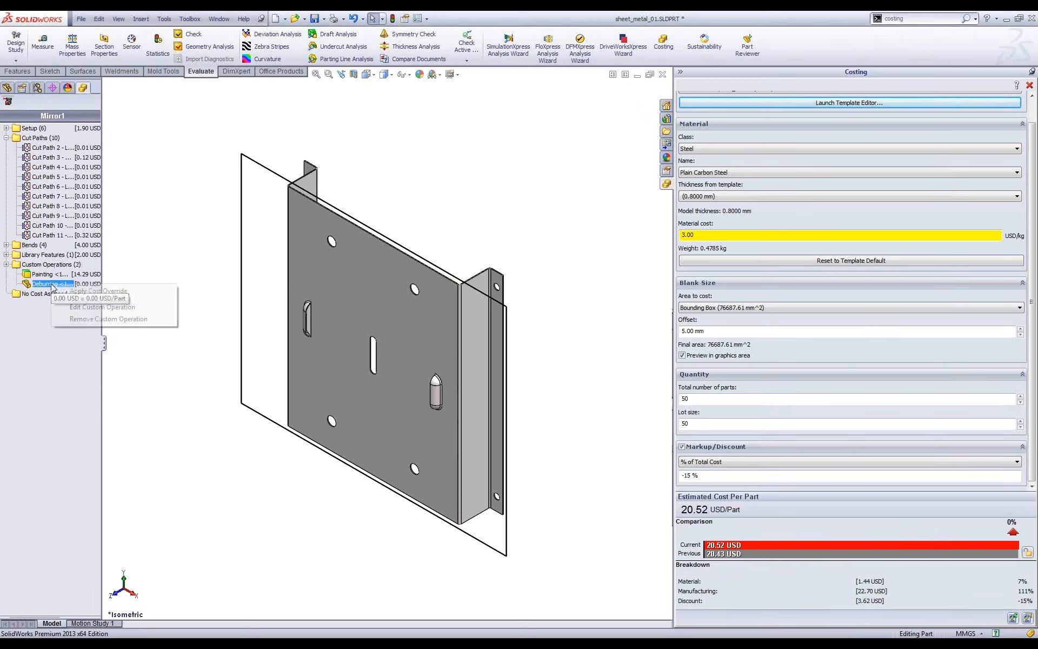
left_click(92, 307)
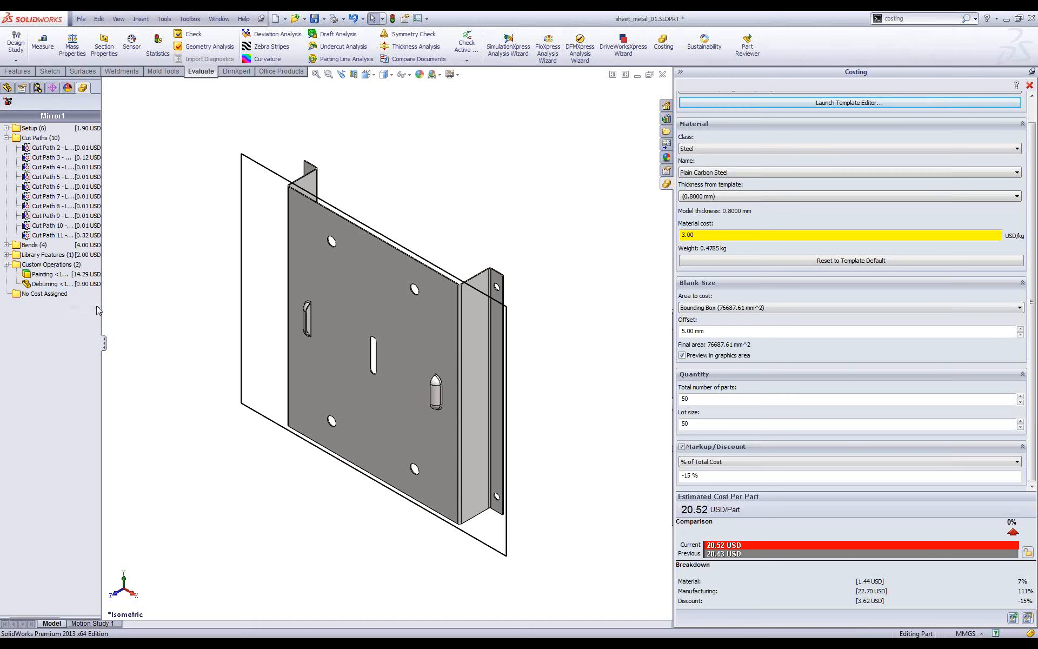
left_click(90, 209)
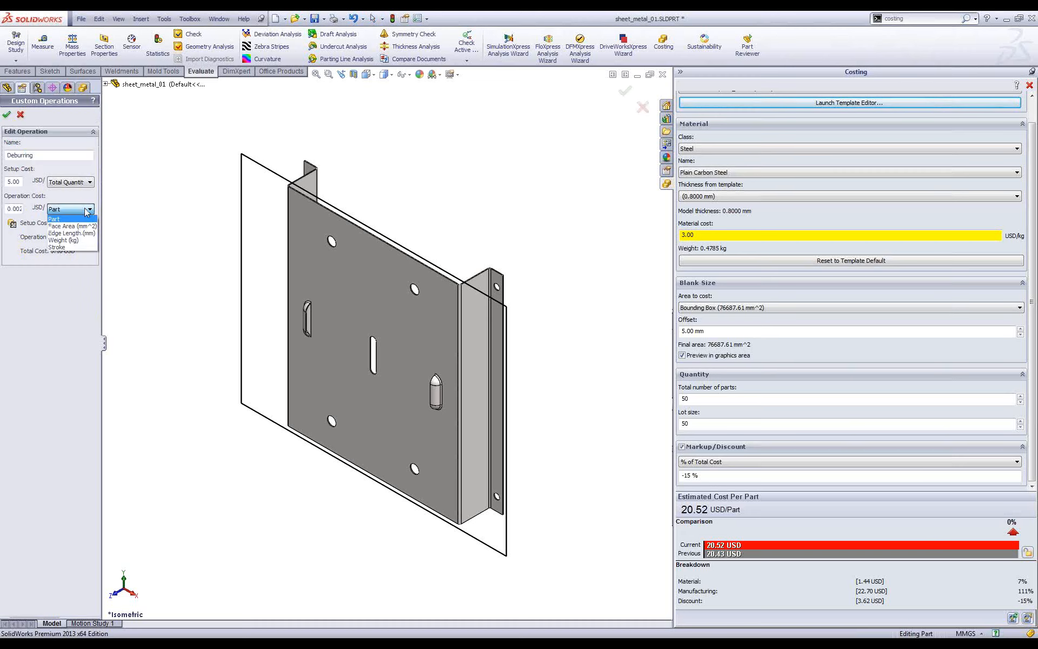
left_click(84, 233)
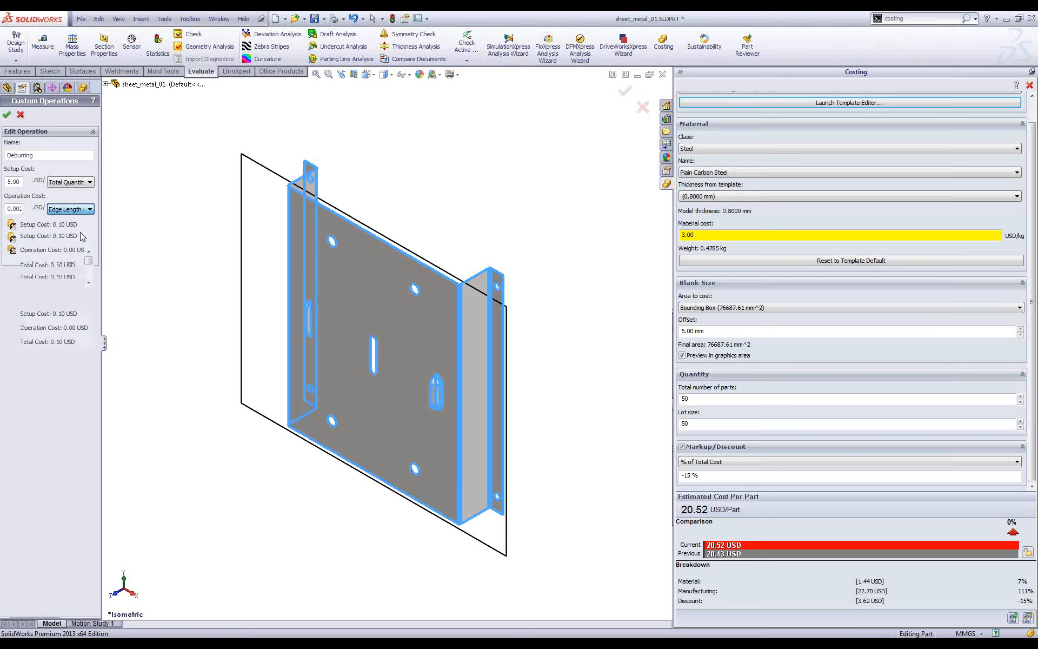
left_click(8, 117)
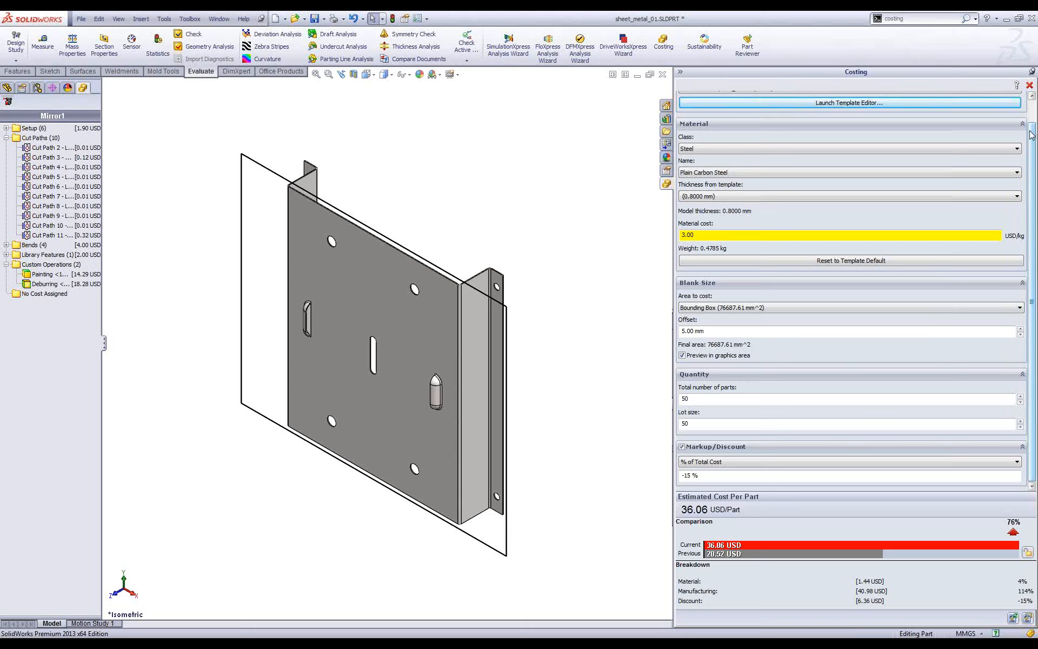
- Set the current estimate as the cost baseline and change the steel material to AISI 304
left_click(1028, 553)
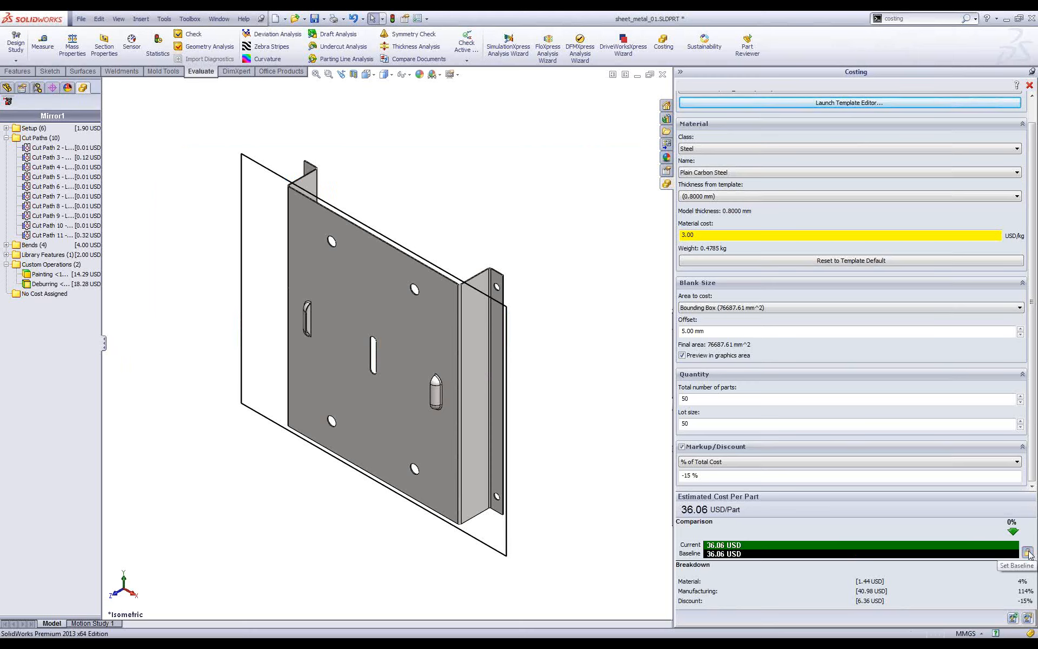
left_click(980, 149)
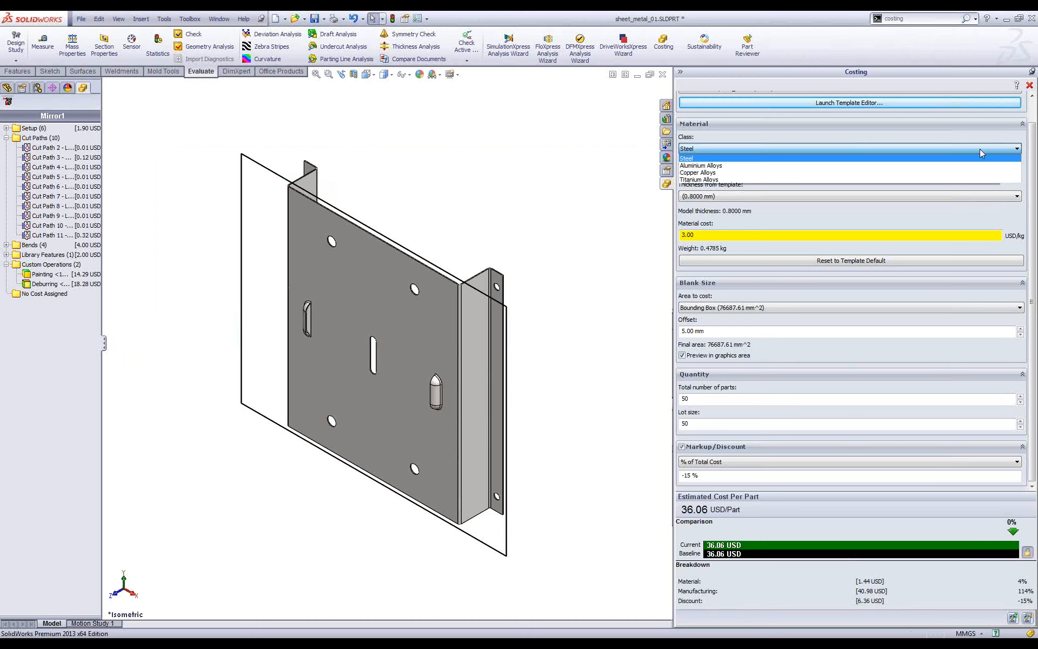
left_click(980, 149)
left_click(838, 174)
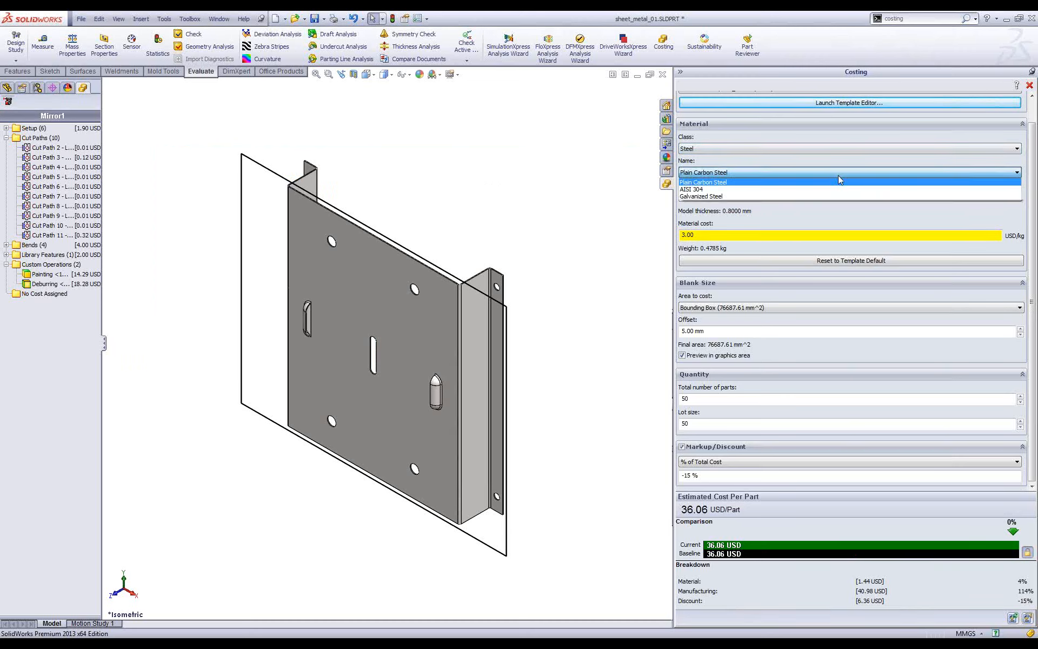
left_click(719, 188)
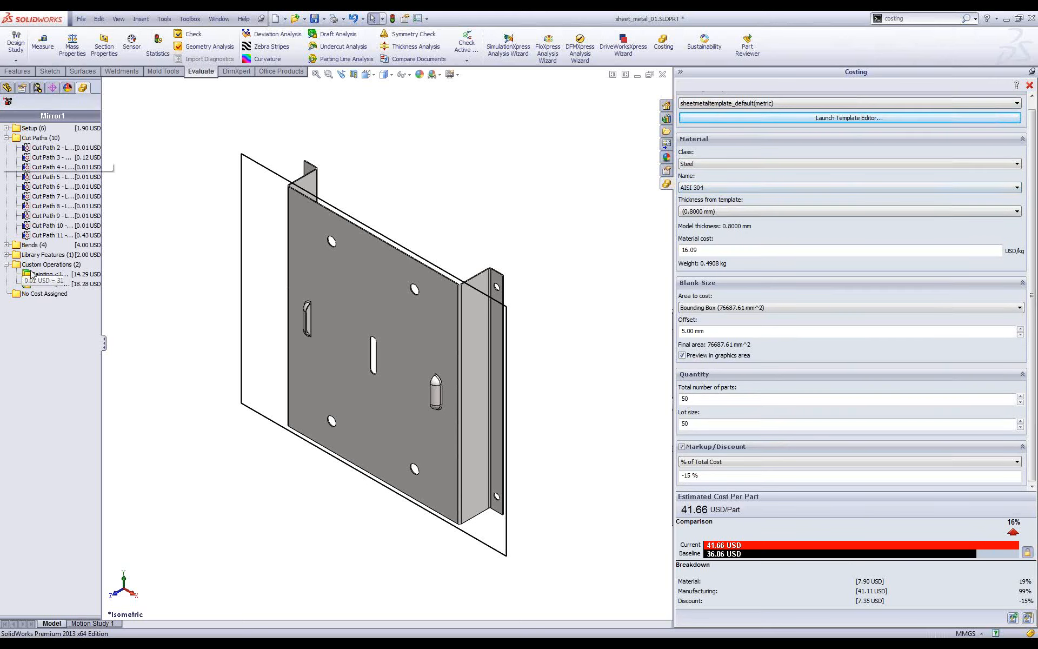
- Remove the Painting custom operation from the cost estimate
right_click(47, 278)
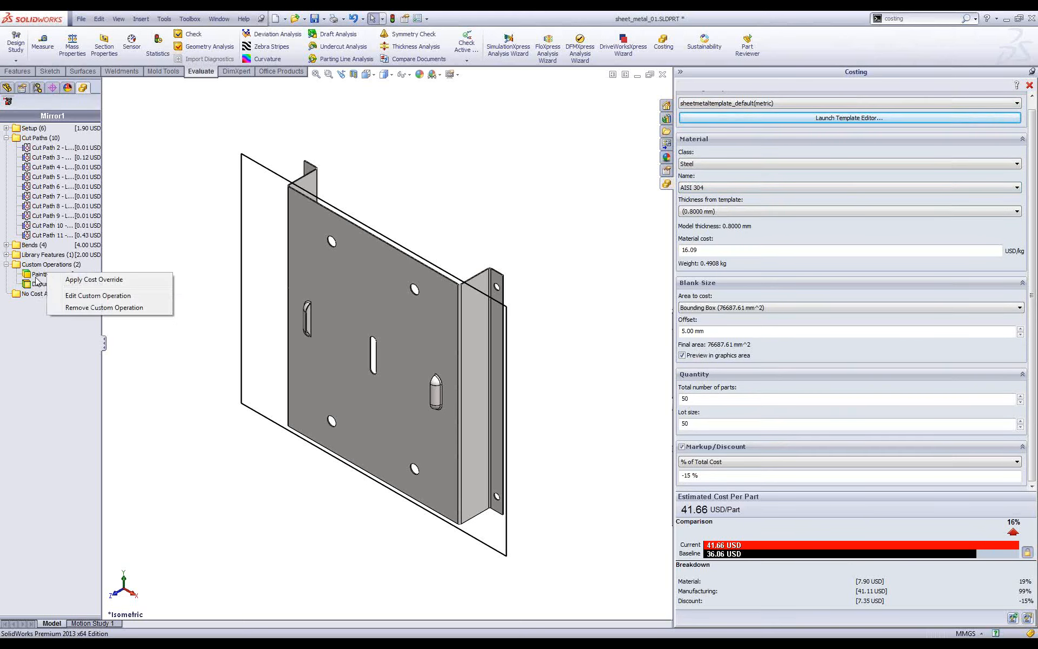
right_click(37, 277)
right_click(37, 274)
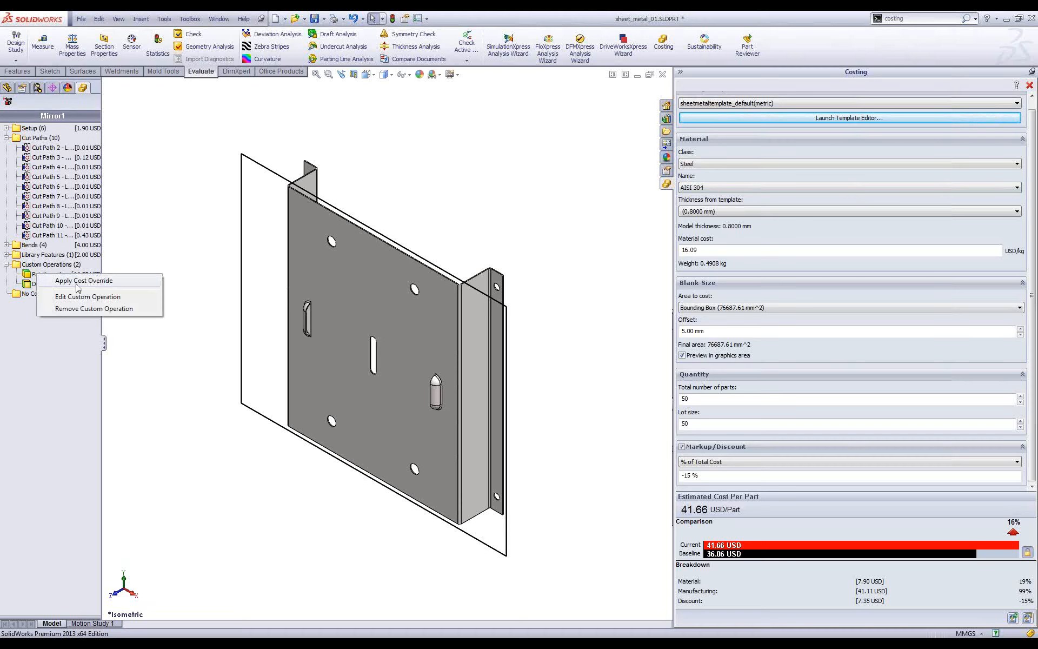
left_click(94, 308)
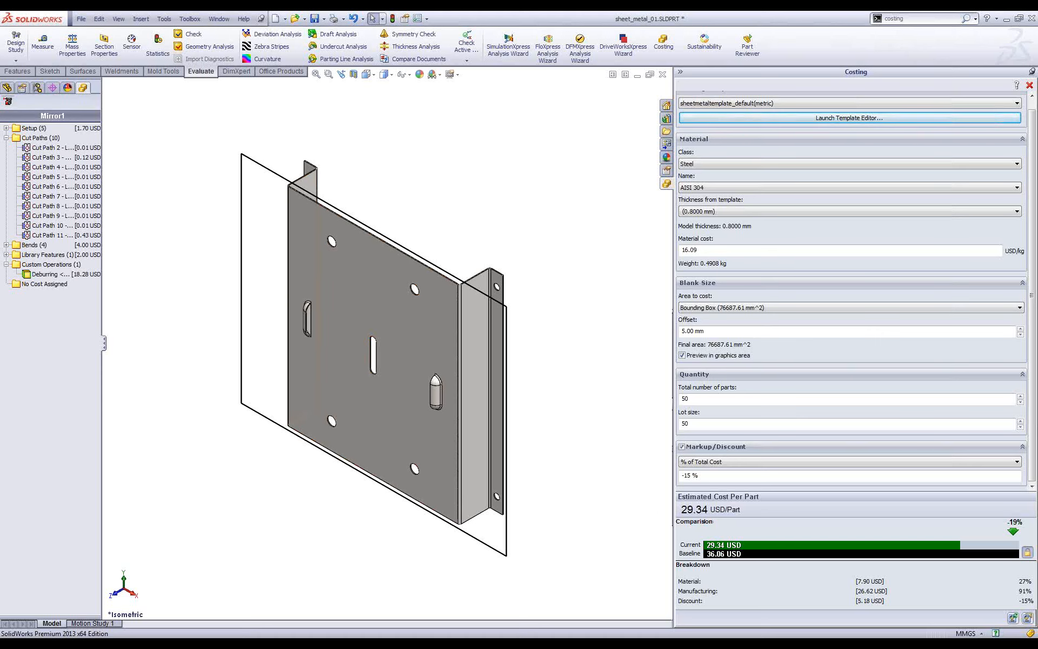
- Generate the Word cost report for the part and review its current estimate and manufacturing cost breakdown
left_click(1014, 621)
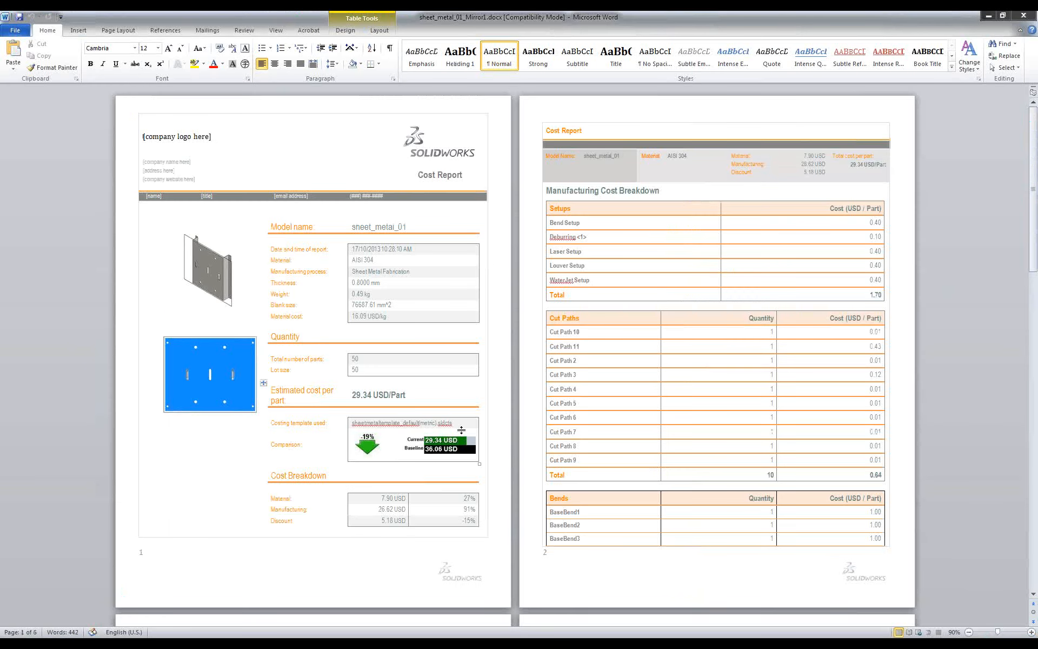
scroll(461, 431, "down", 2)
scroll(462, 431, "down", 6)
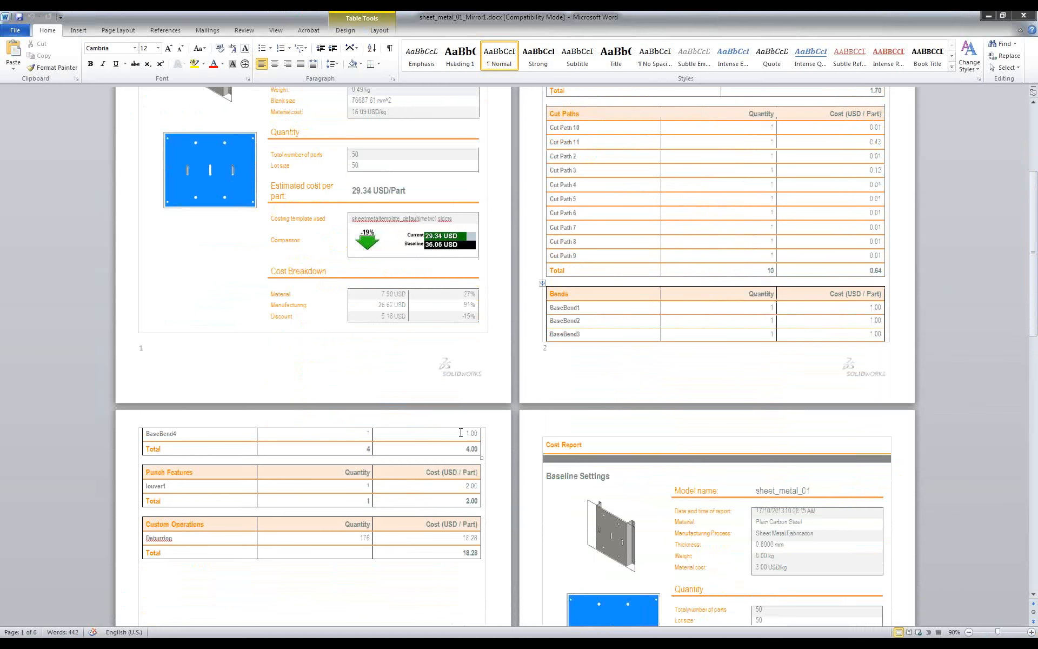
scroll(460, 432, "up", 6)
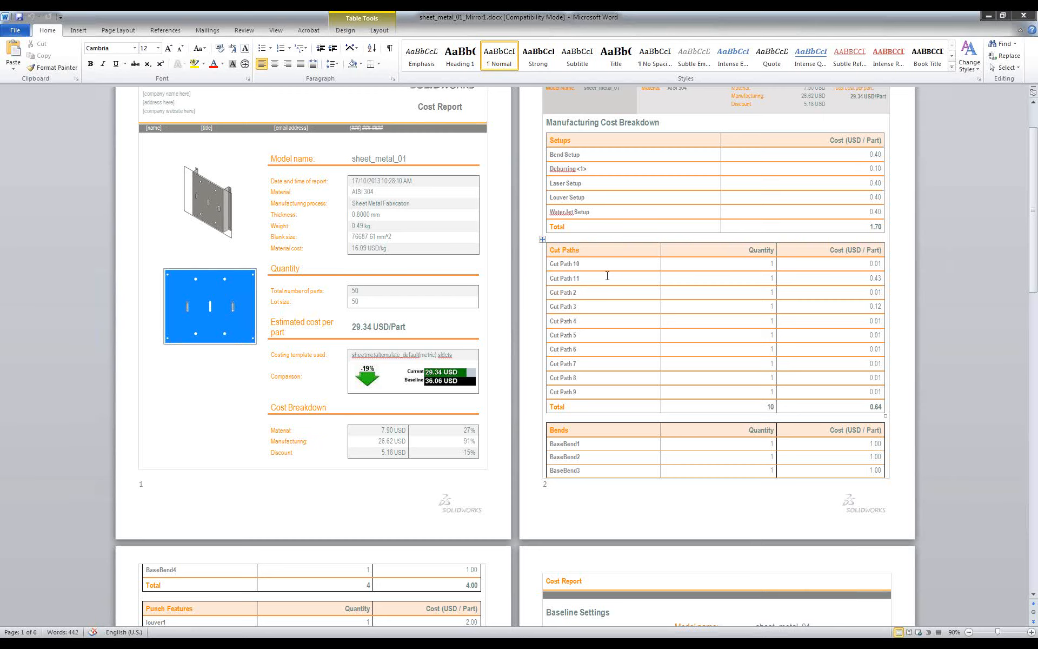
scroll(676, 288, "up", 3)
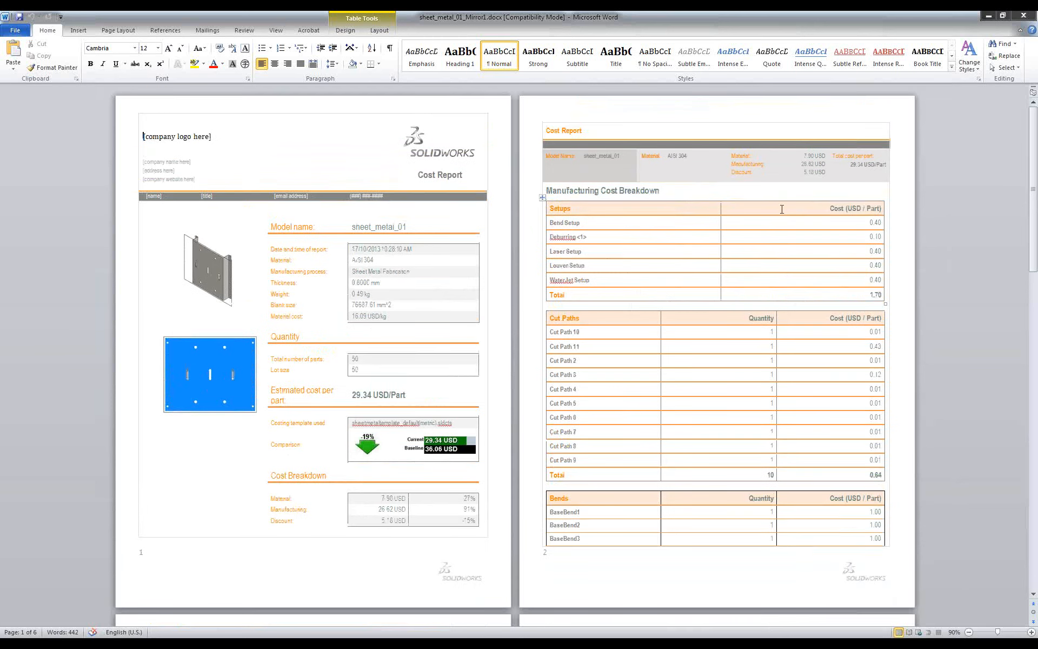
- Examine the punch, custom operation and baseline sections of the cost report, and return to its first page
scroll(462, 414, "down", 7)
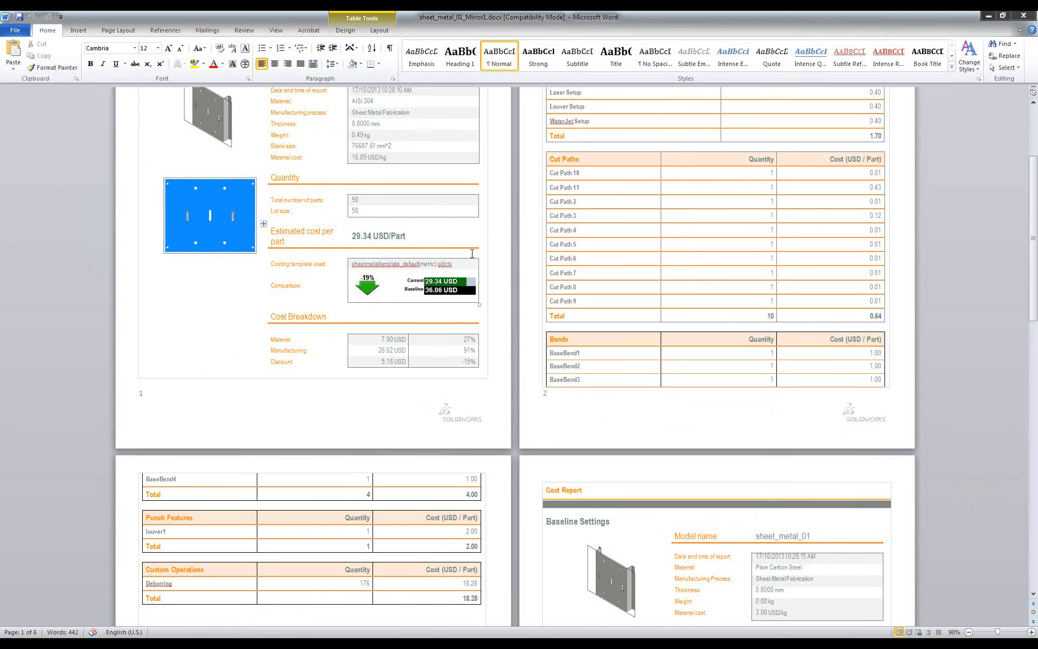
scroll(459, 303, "down", 3)
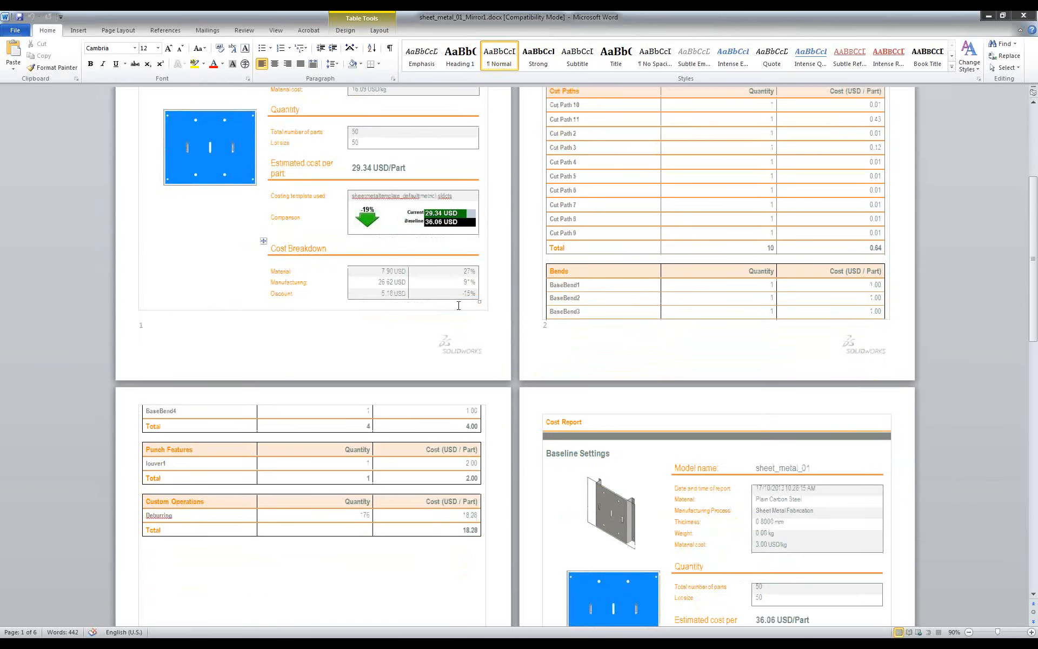
scroll(458, 305, "down", 6)
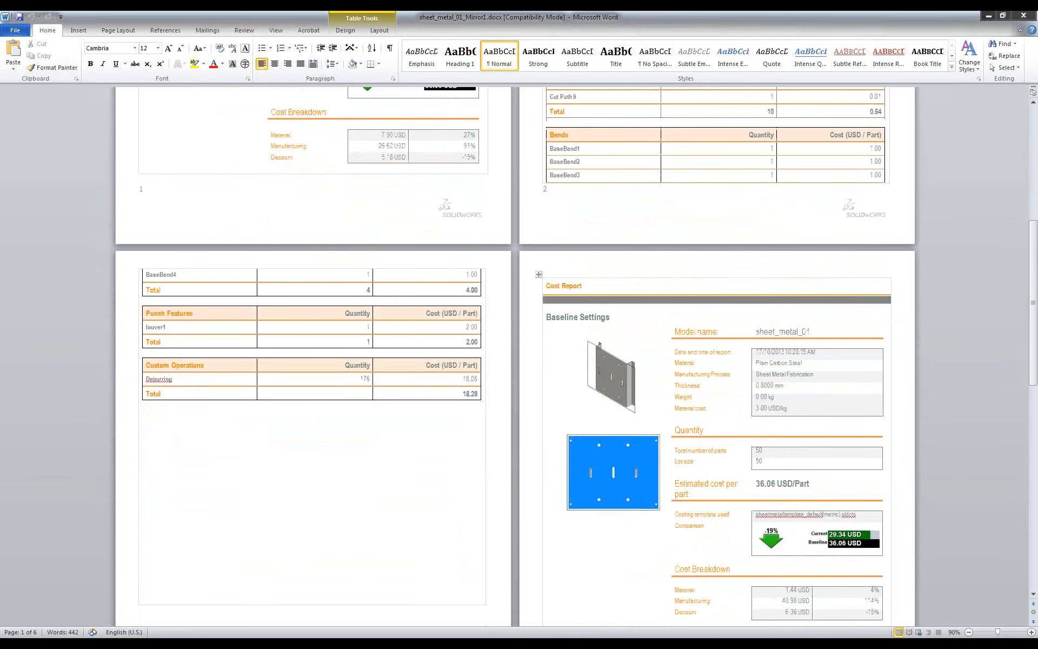
scroll(607, 387, "down", 3)
scroll(698, 393, "down", 4)
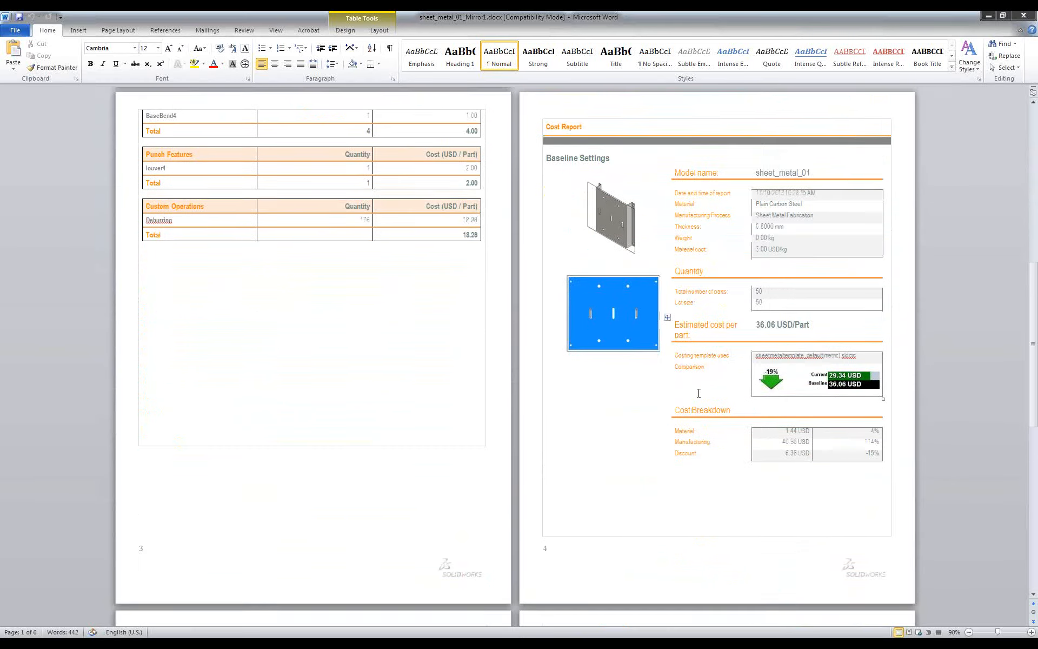
scroll(699, 393, "down", 20)
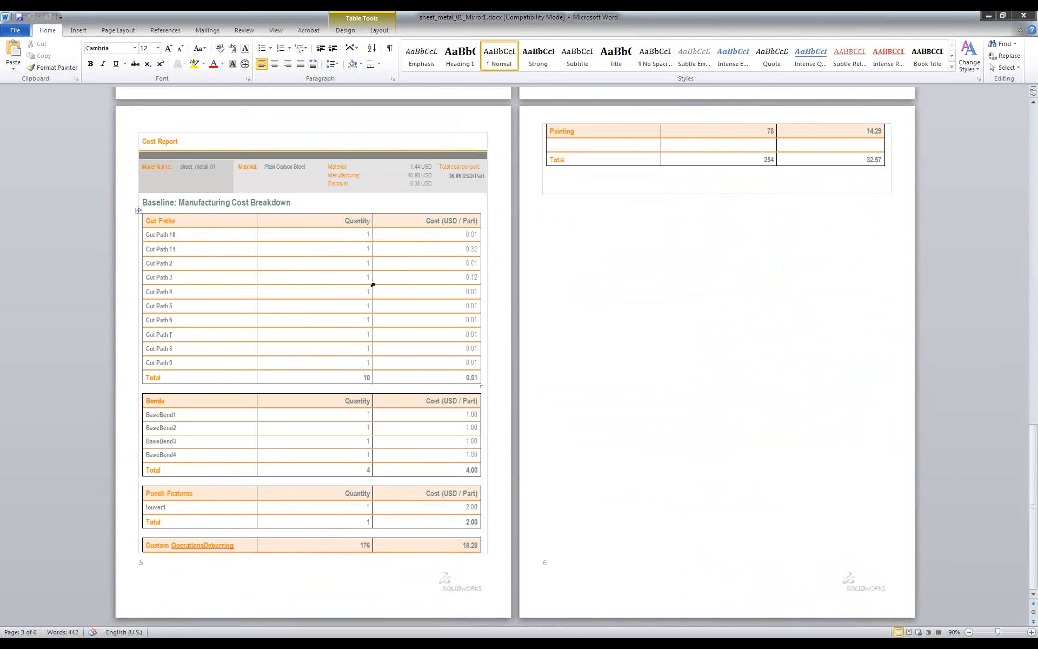
scroll(598, 361, "up", 20)
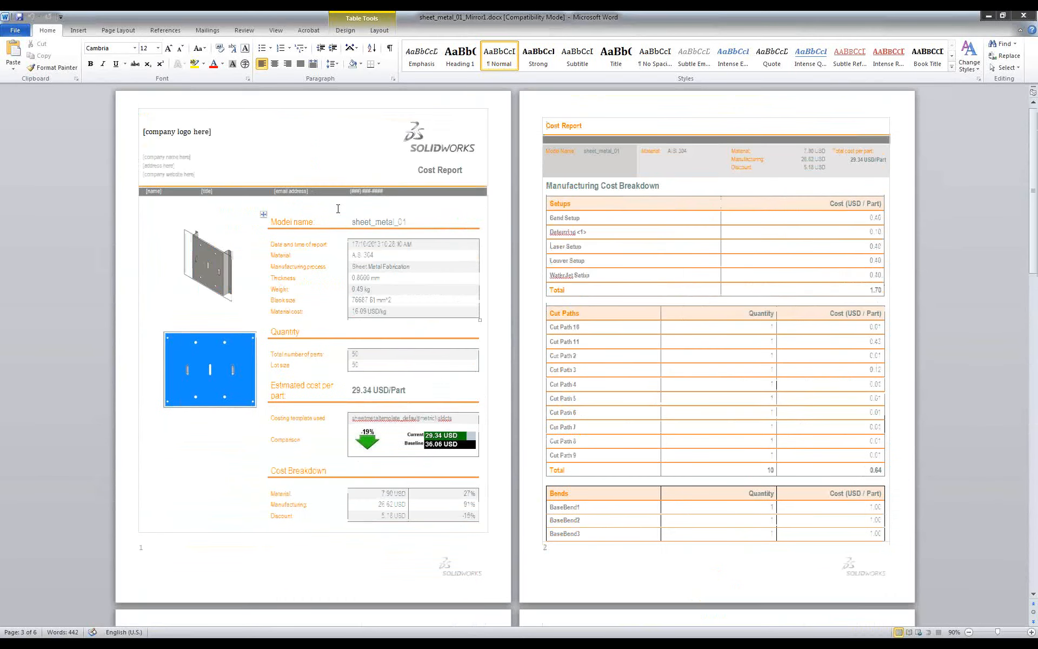
key("ctrl+Home")
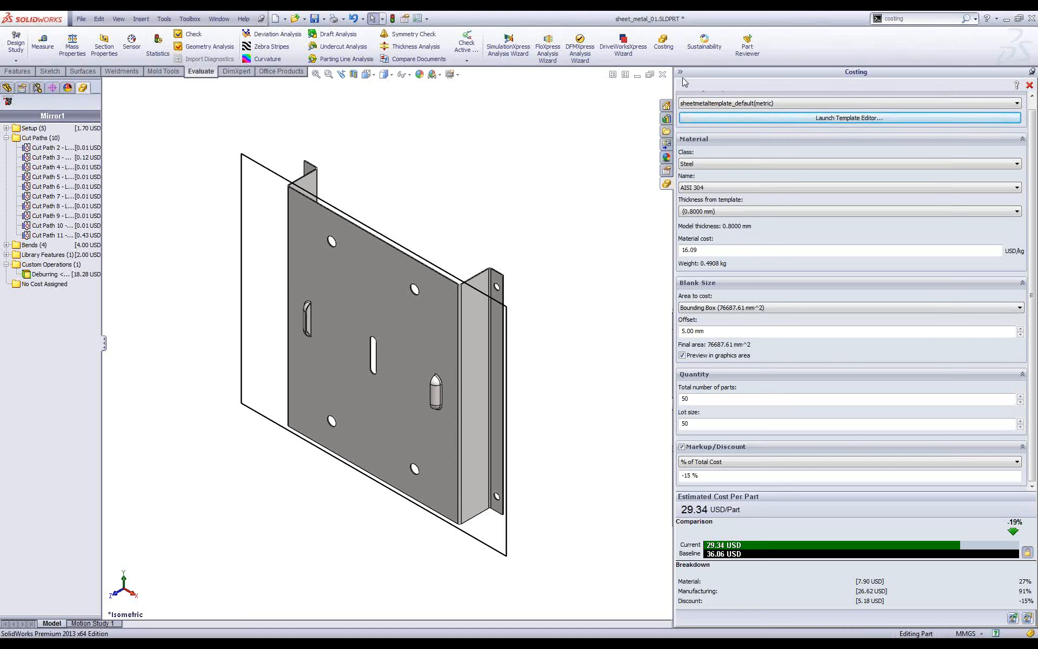
- Check the option for saving the part without costing data, and leave the file unsaved
left_click(323, 19)
left_click(331, 42)
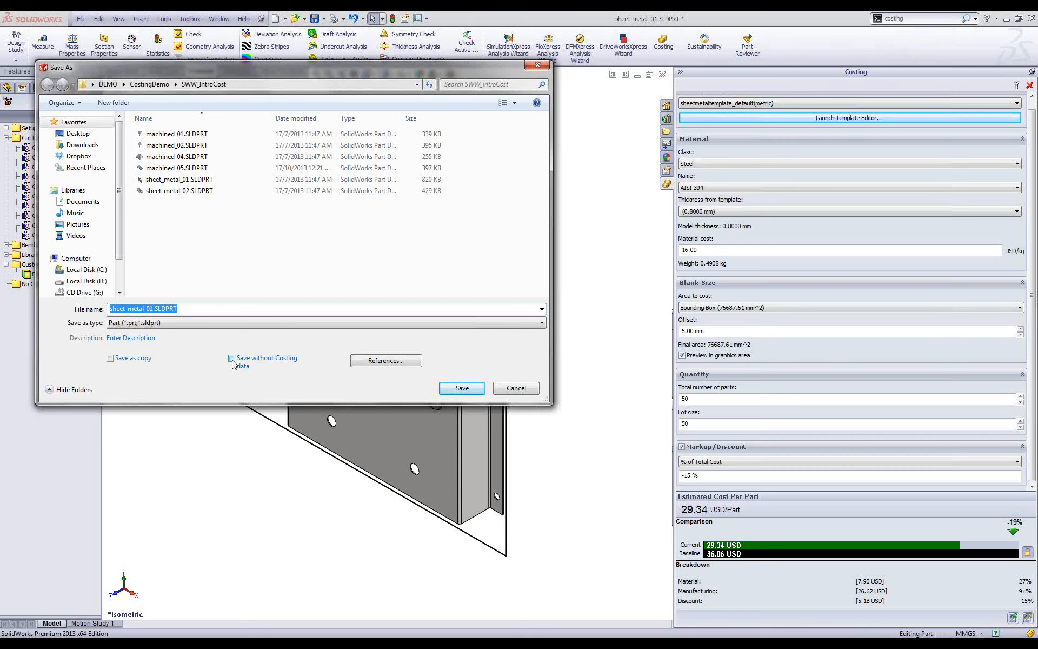
left_click(515, 389)
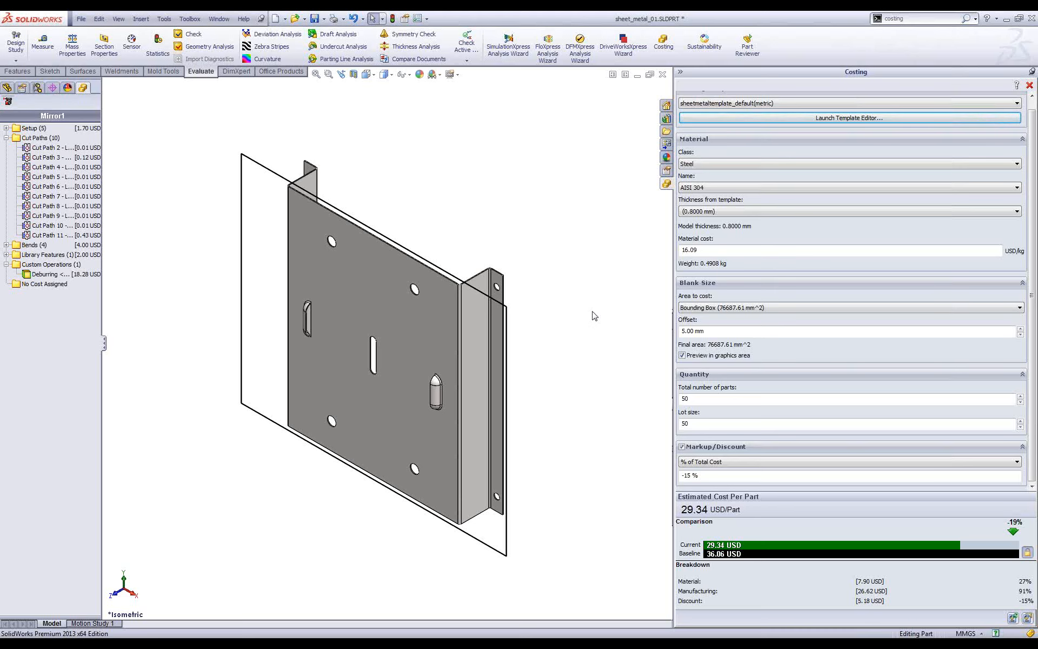
- Try to add a Cost custom property to the part, linked to its calculated cost
left_click(80, 19)
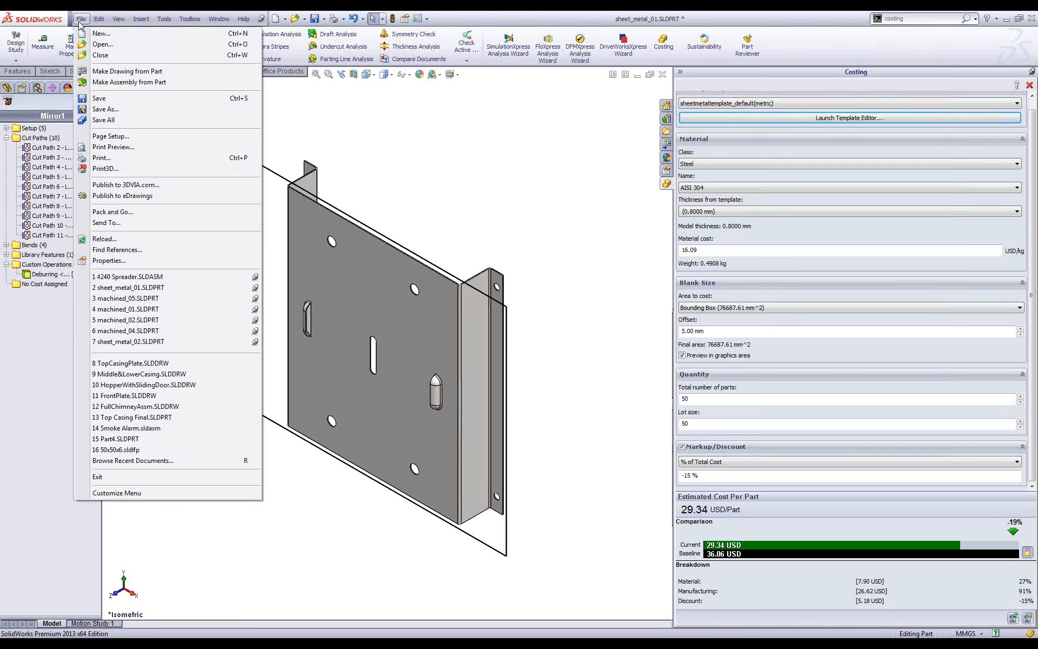
left_click(178, 260)
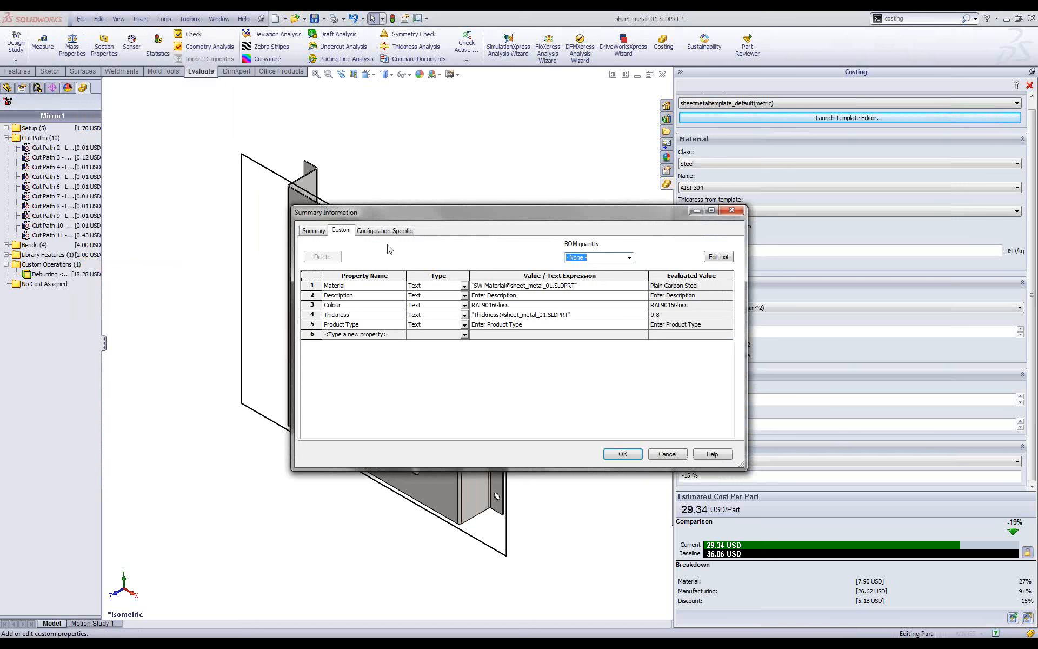
left_click(346, 335)
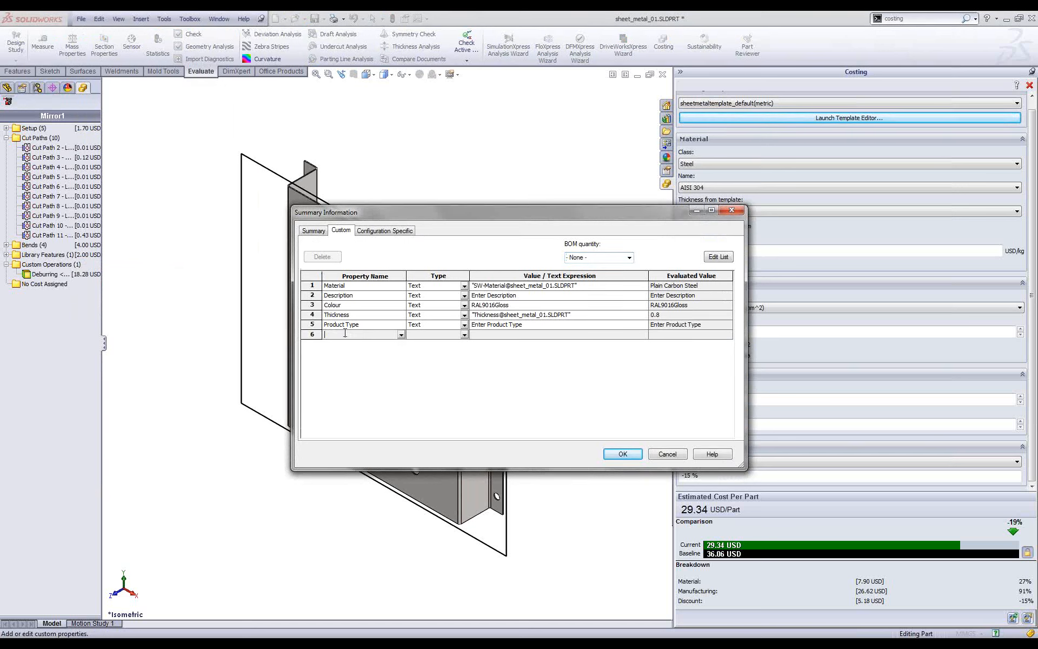
left_click(401, 335)
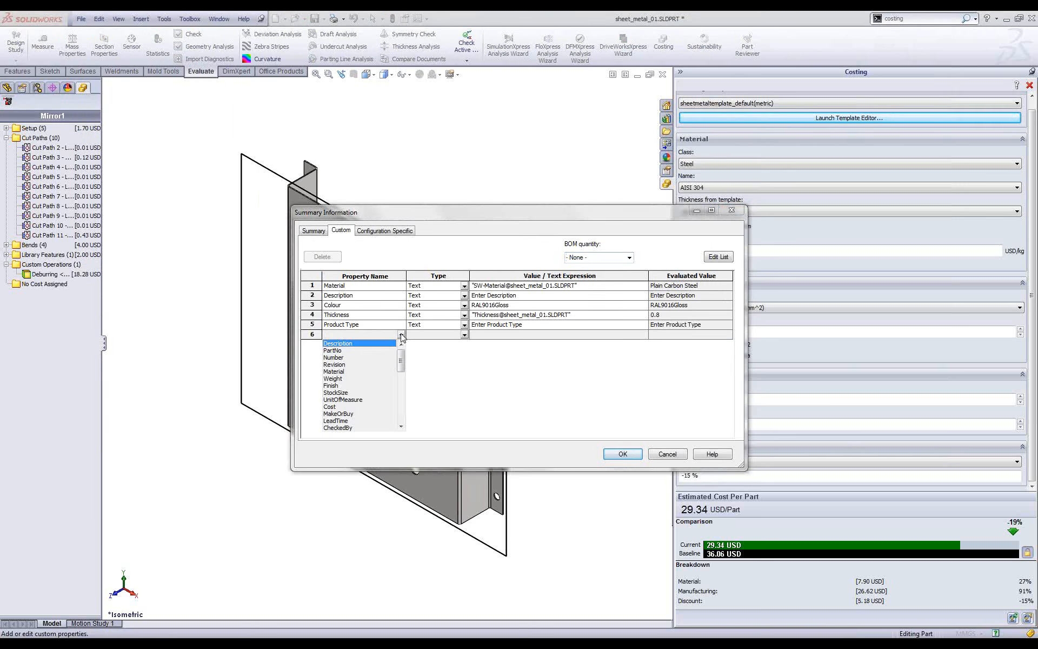
left_click(345, 407)
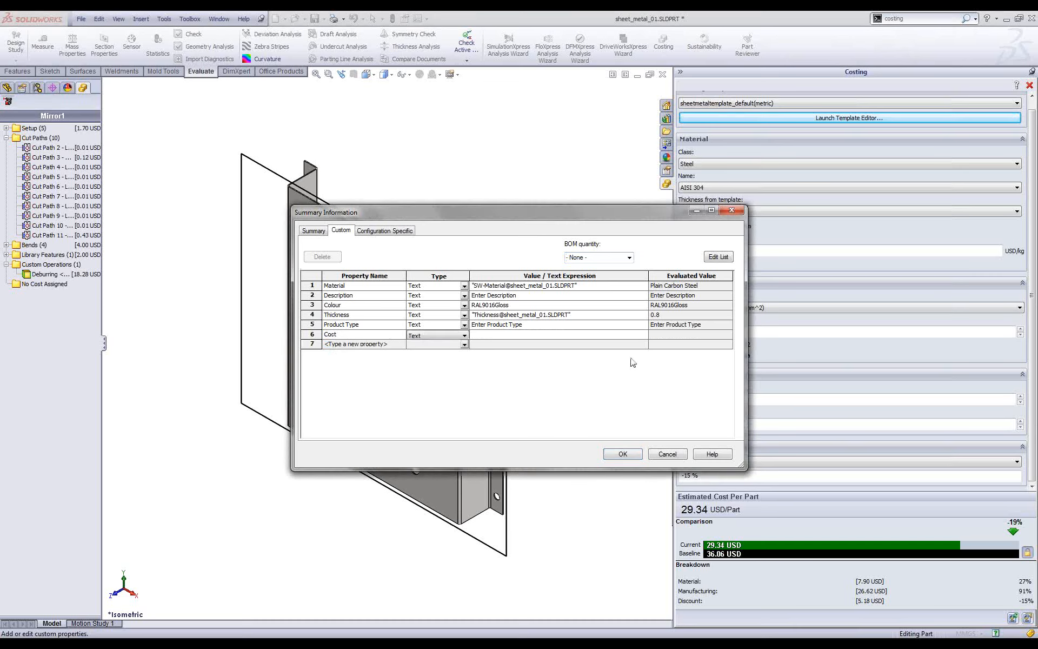
left_click(643, 335)
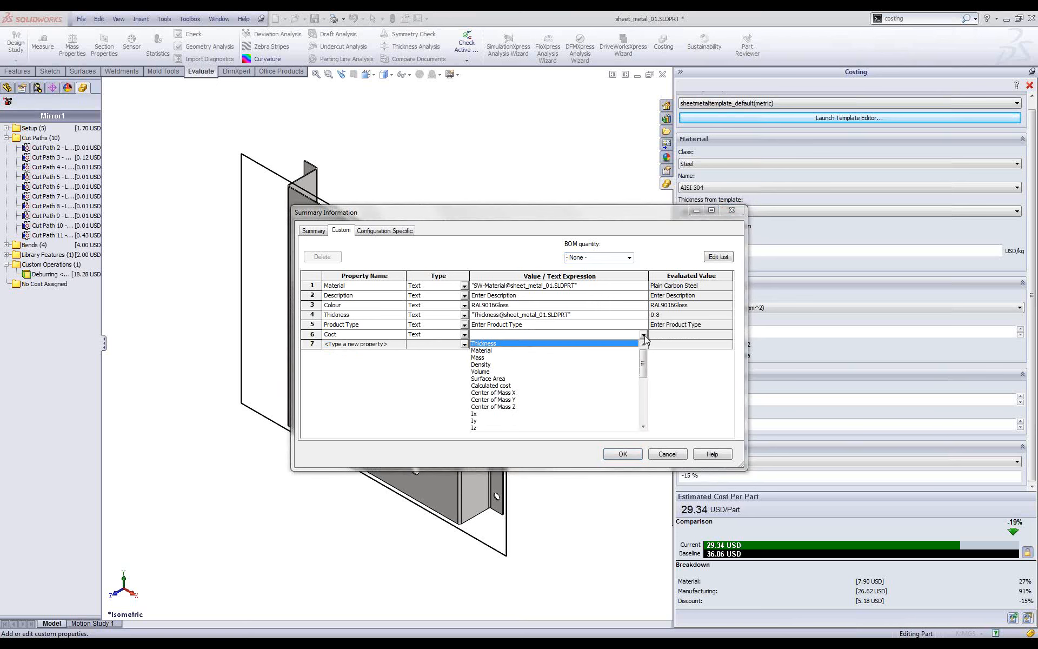
left_click(486, 386)
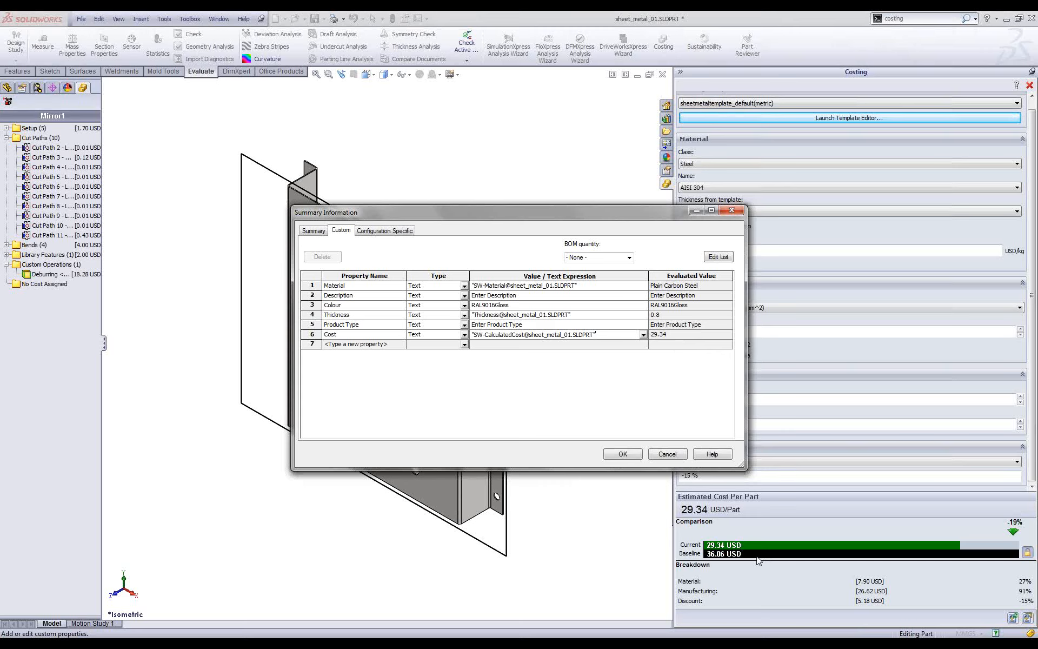
left_click(665, 455)
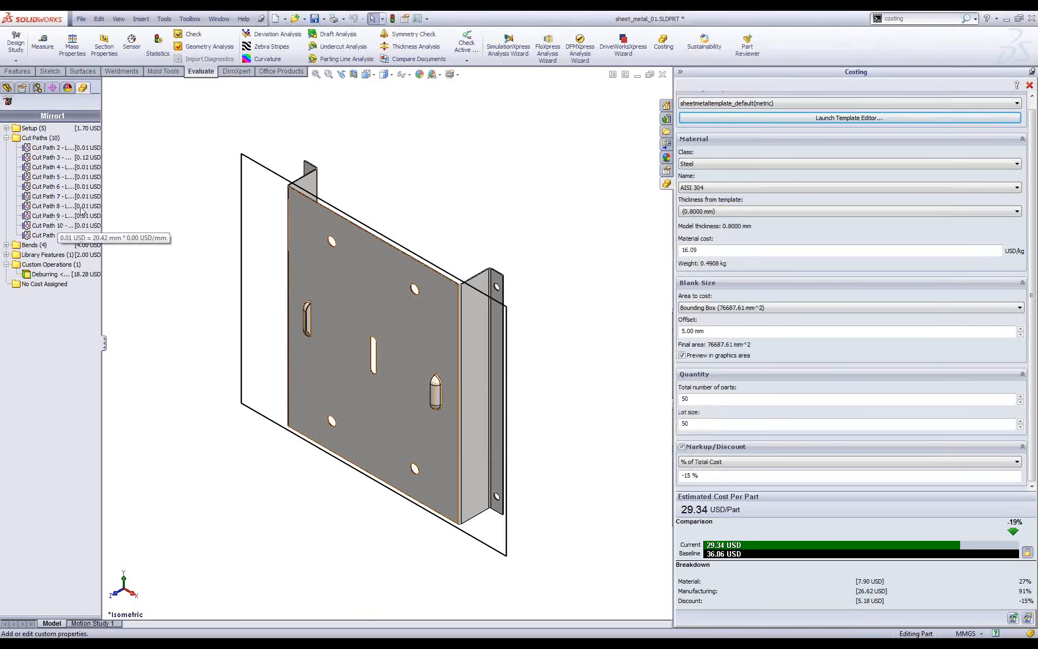
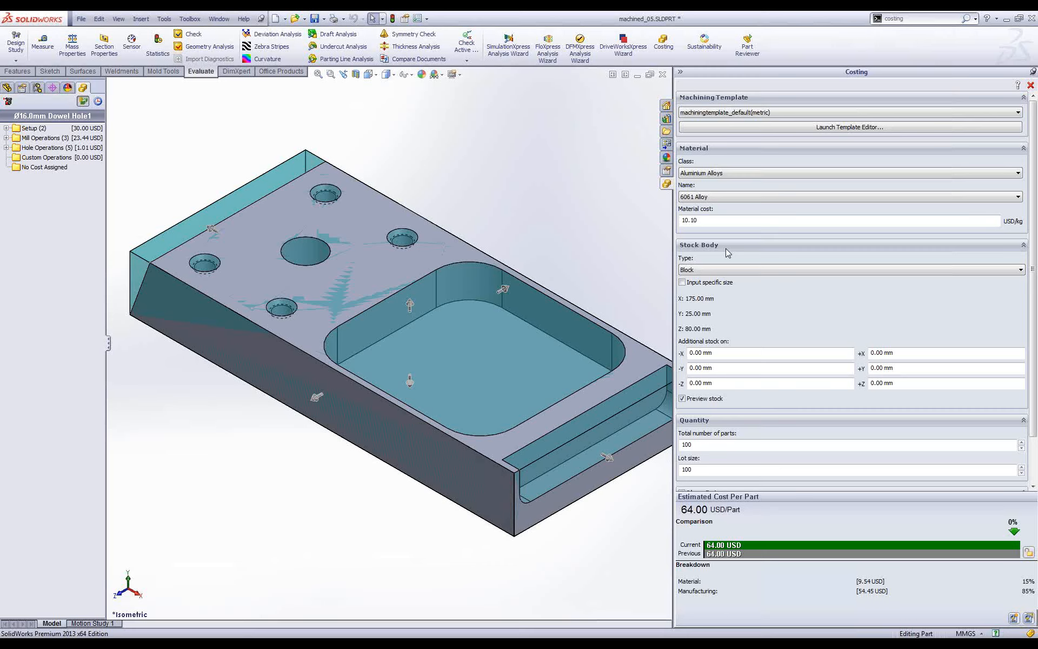
- Open the default metric machining template for editing and examine its general settings and default mill surface finish options
left_click(875, 131)
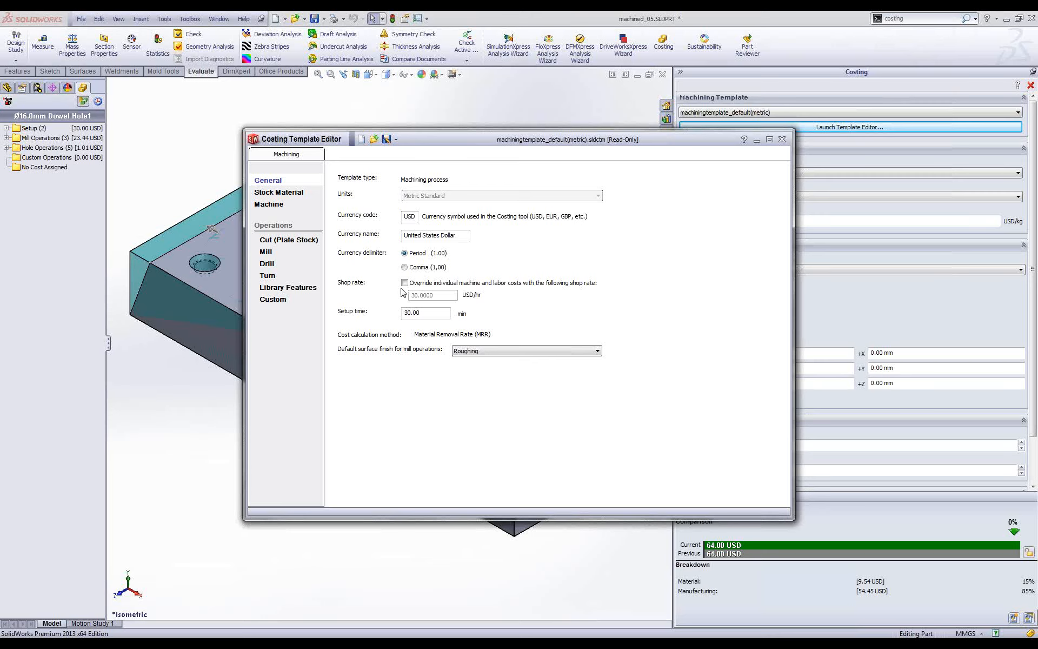
left_click(577, 355)
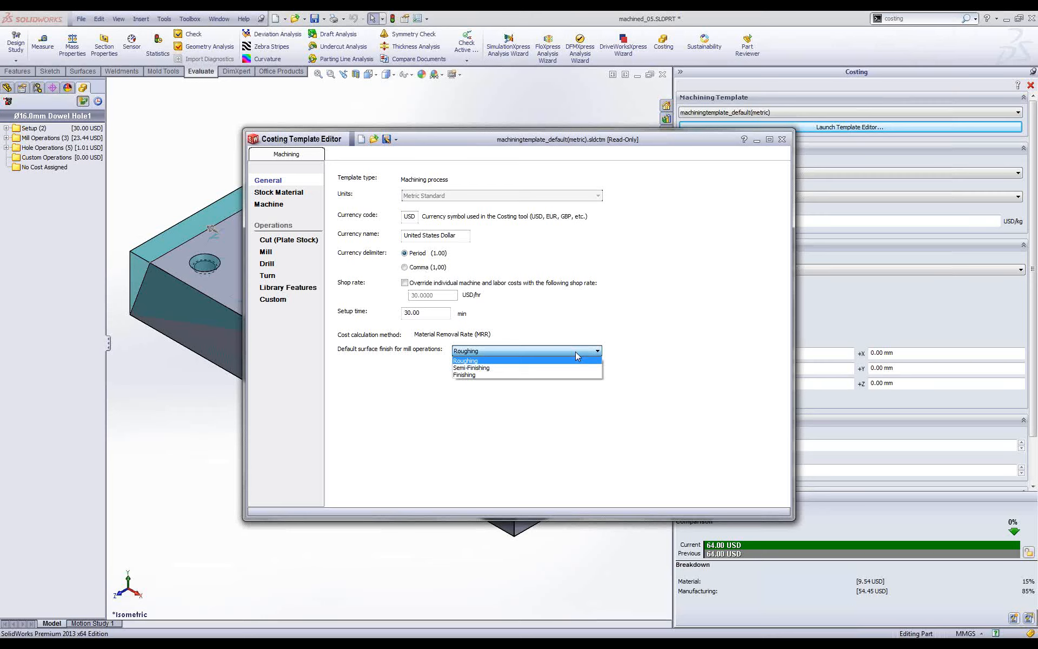
left_click(410, 385)
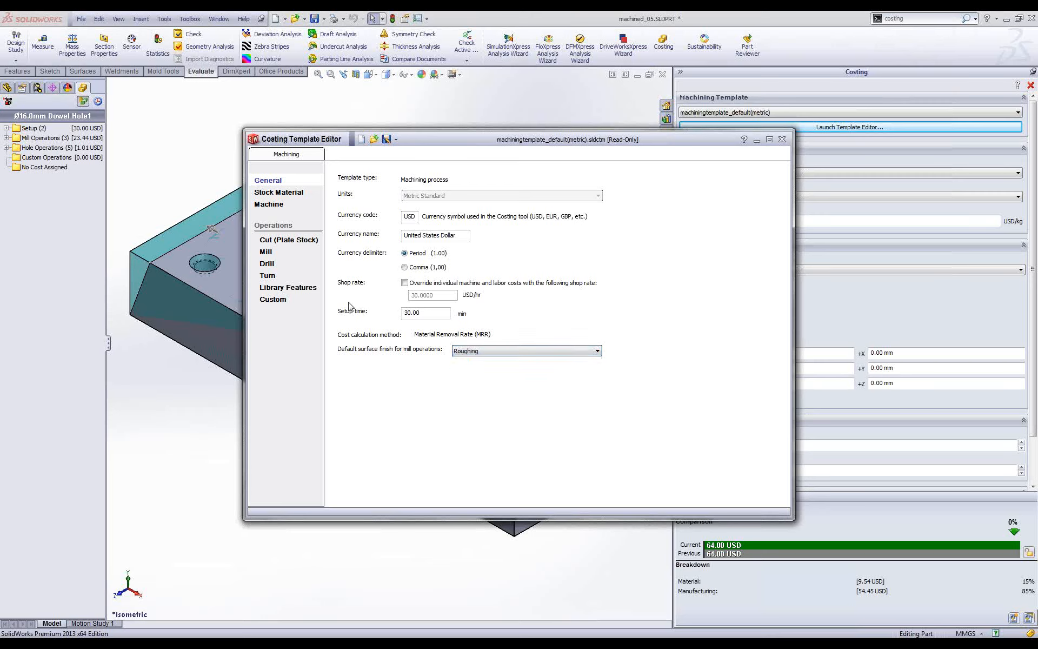
- Examine the machining template's stock materials, including their stock types, thicknesses and cost per kilogram
left_click(283, 198)
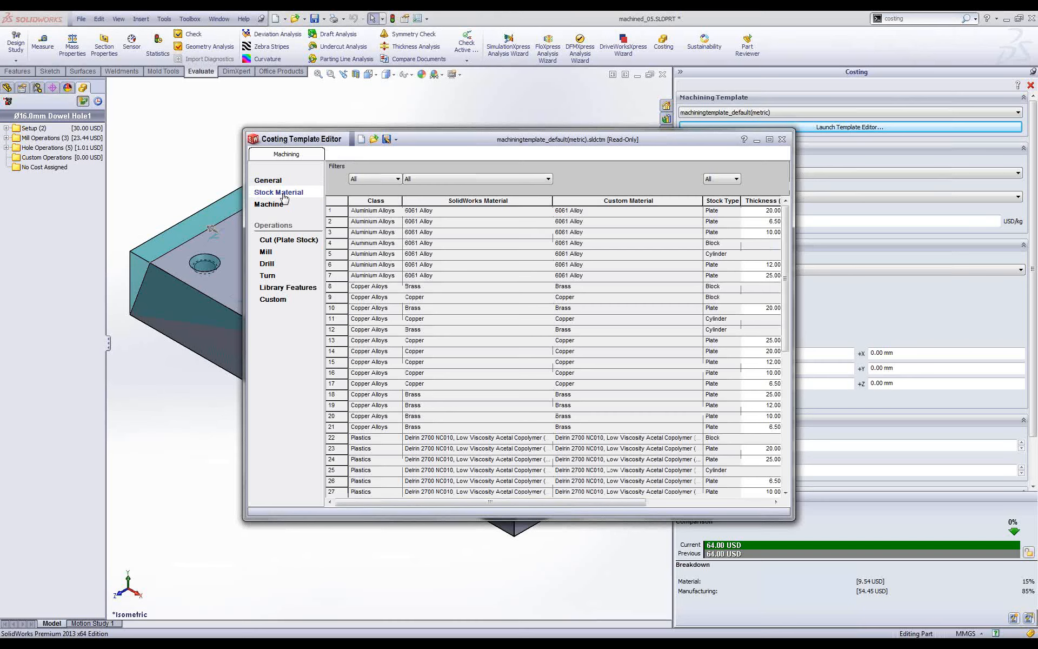
left_click_drag(510, 502, 617, 506)
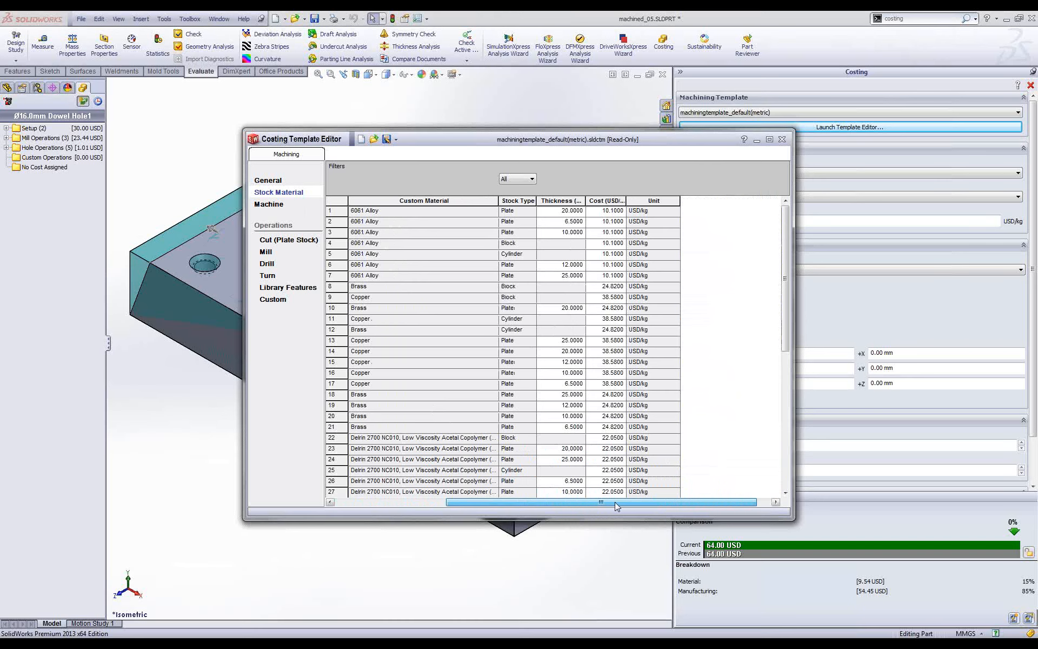
left_click_drag(616, 505, 617, 505)
double_click(612, 211)
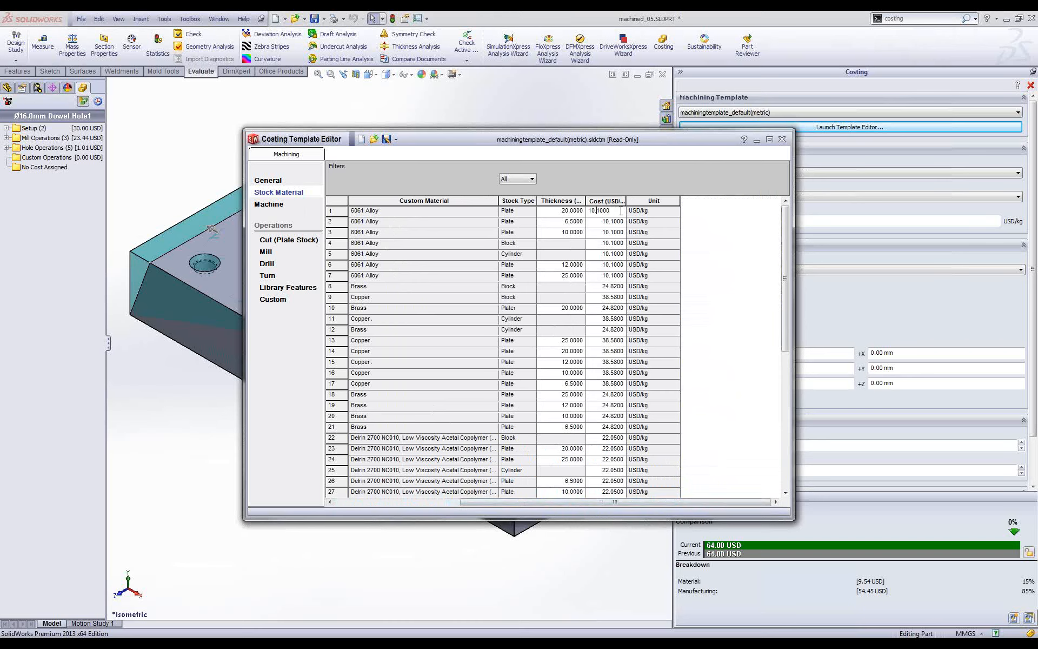
left_click(645, 213)
left_click_drag(638, 502, 514, 502)
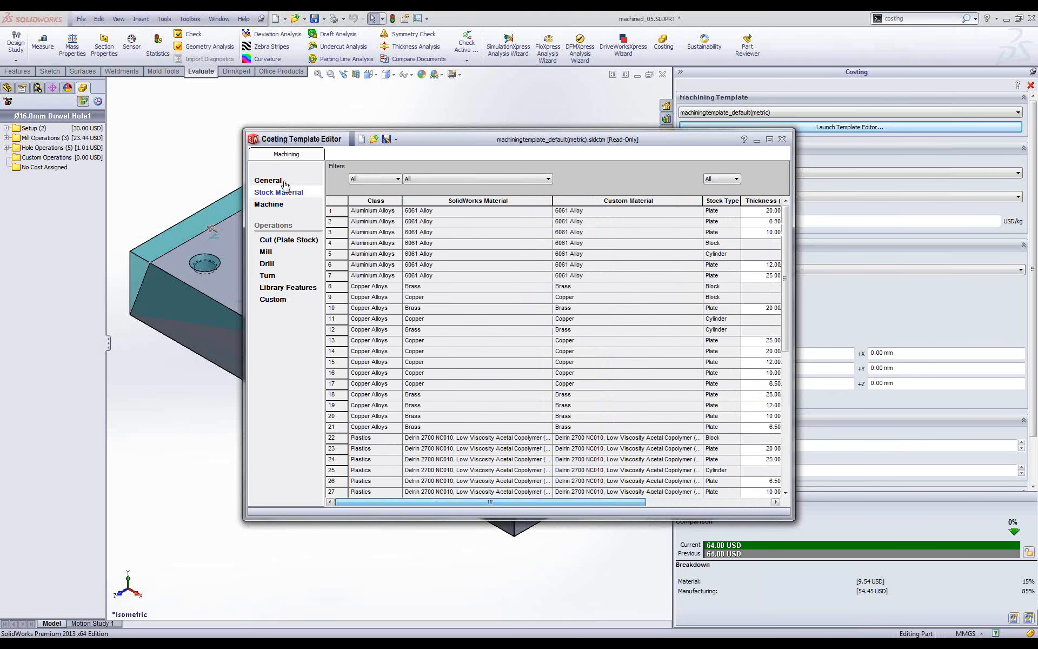
- Examine the template's machine and labor rates and the cutting times for plate stock
left_click(275, 205)
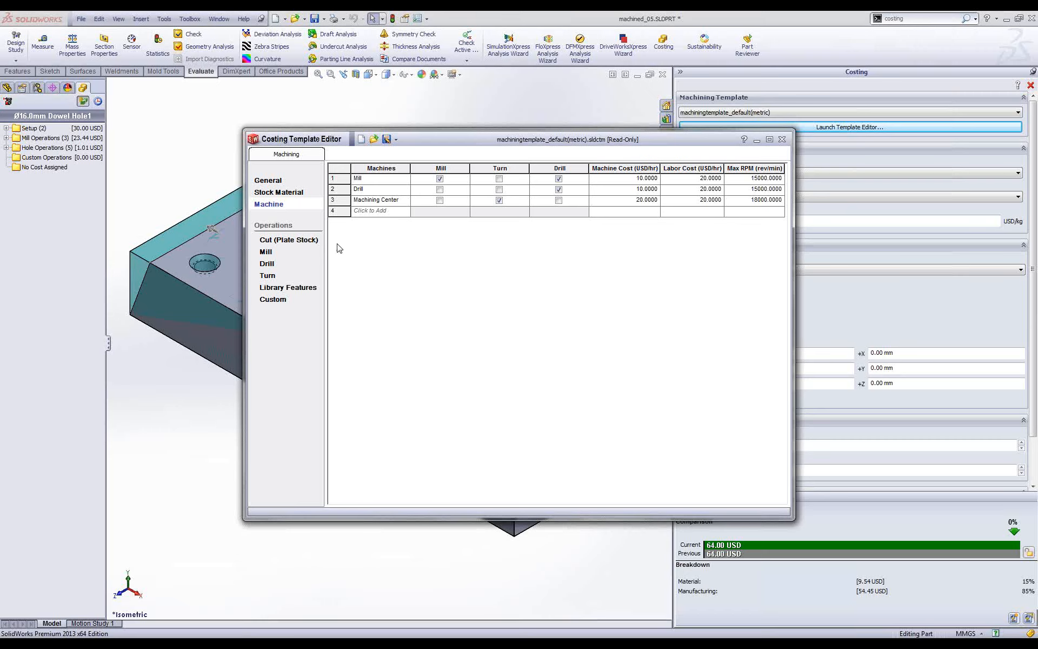
left_click(295, 240)
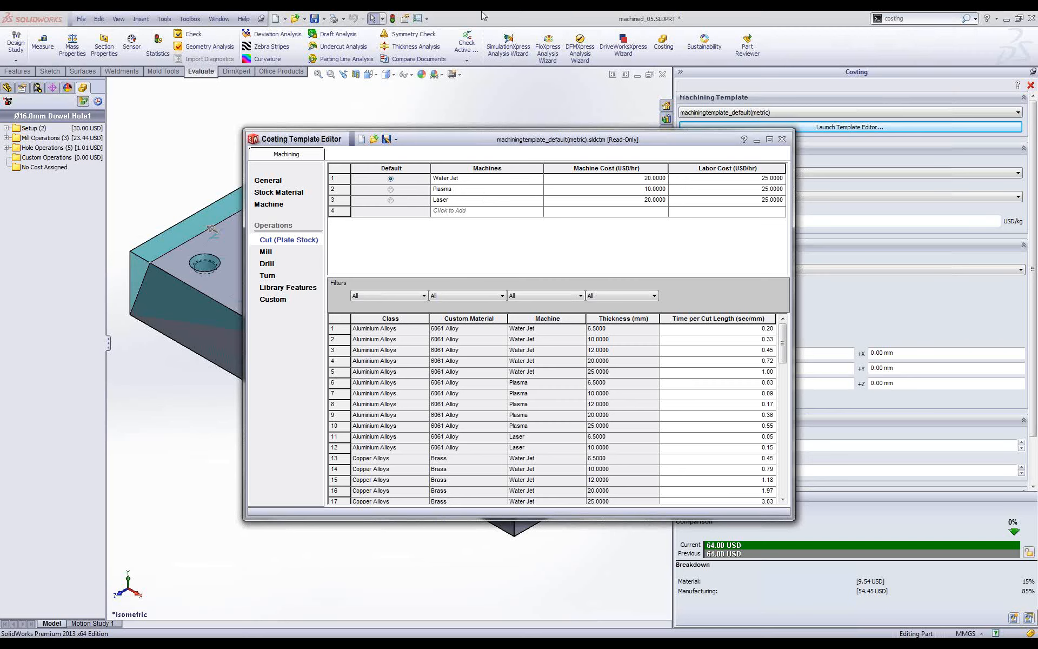
left_click_drag(785, 346, 788, 491)
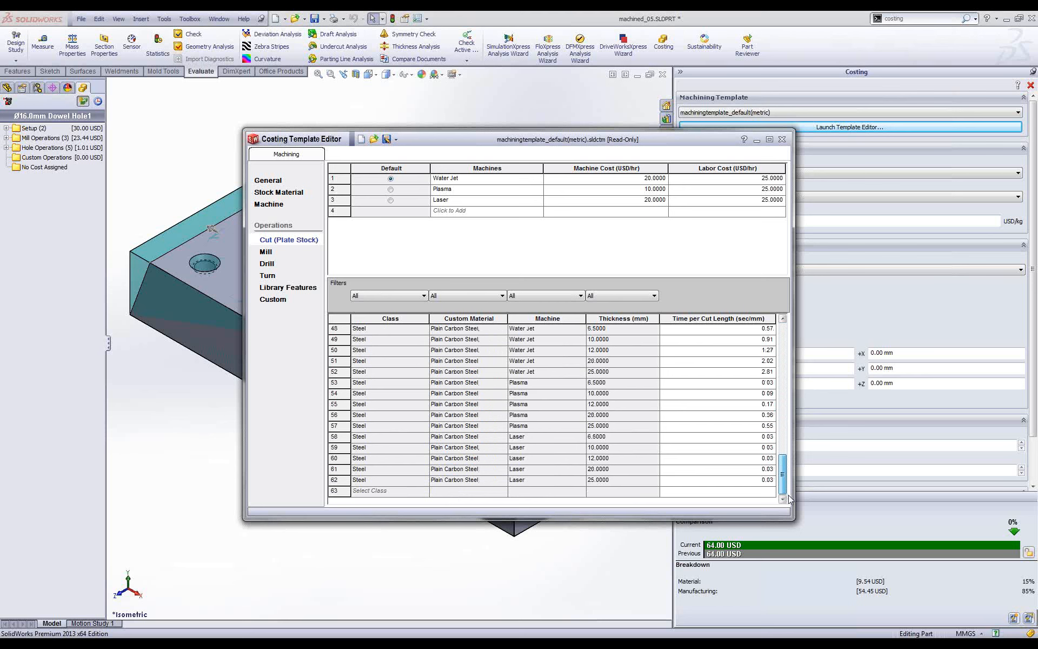
- Examine the machining template's milling, drilling and turning data, including tool types, surface finishes, feeds and speeds
left_click(266, 253)
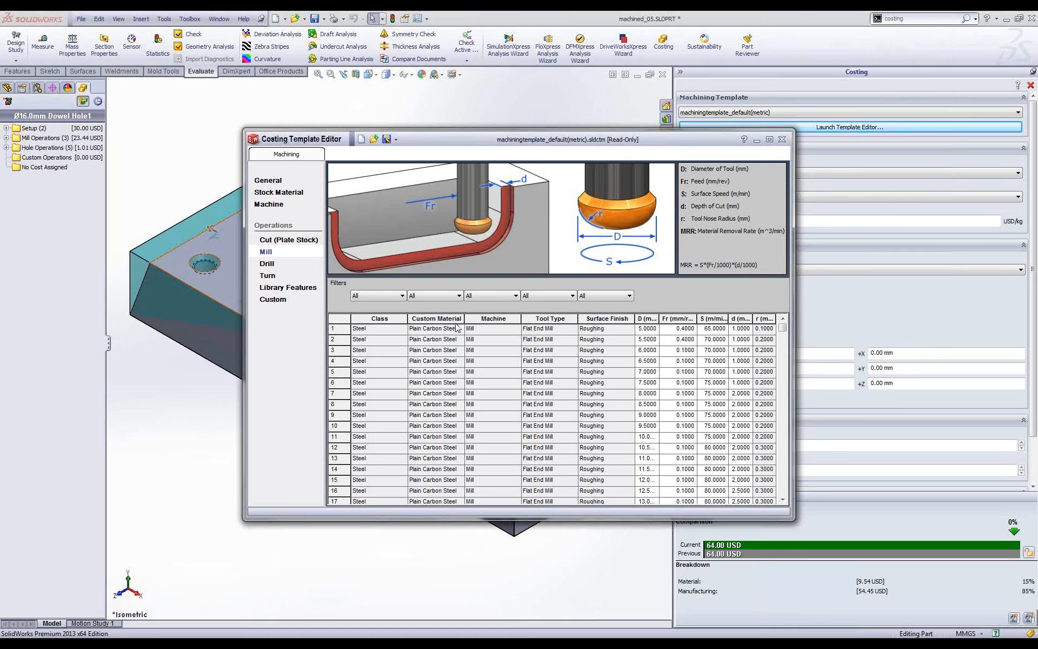
left_click_drag(782, 328, 776, 511)
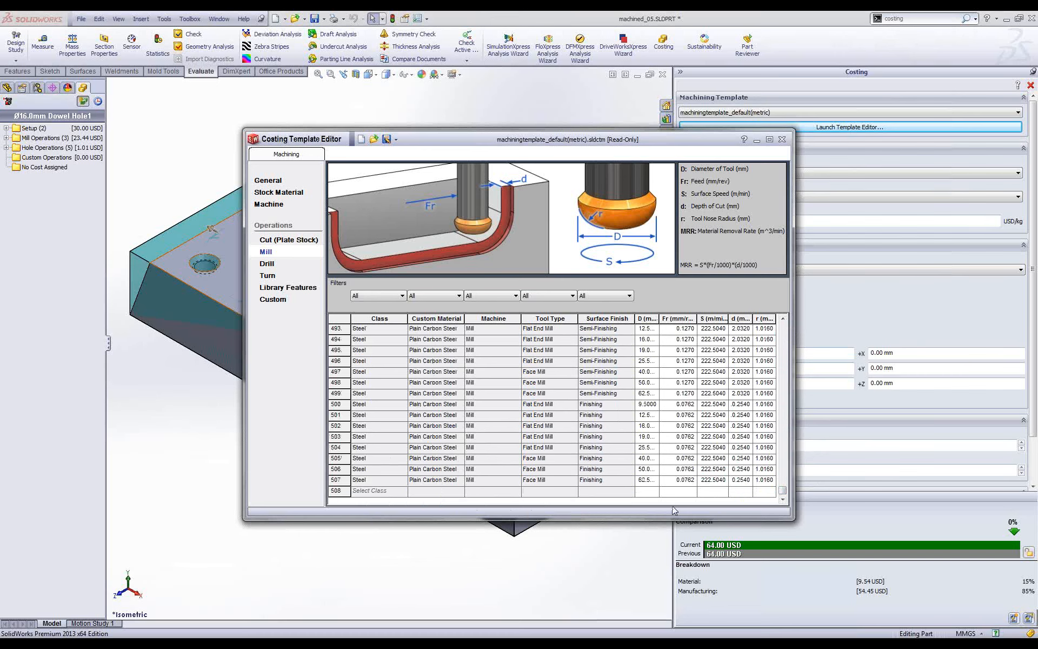
left_click(280, 264)
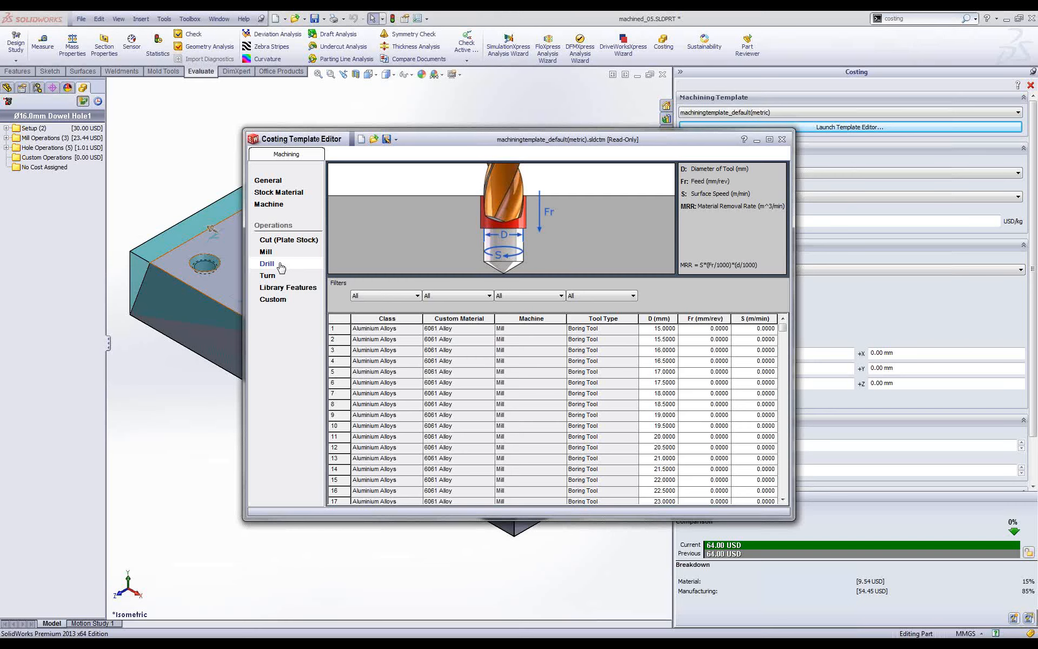
left_click(270, 279)
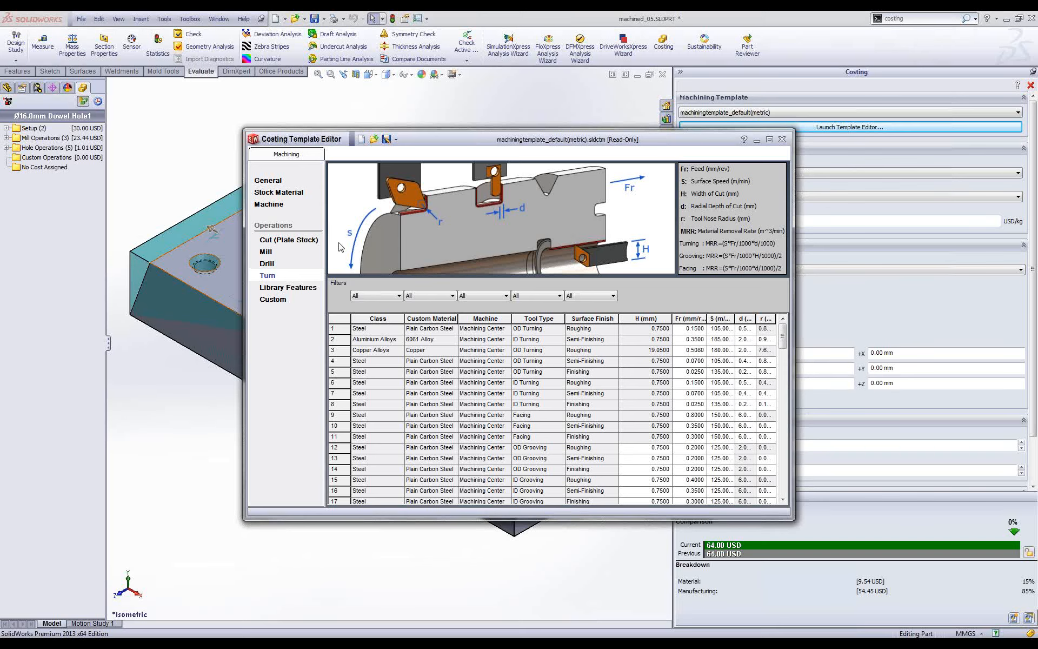
- Examine the template's library feature costs and its custom operations, dismissing the Windows color scheme prompt
left_click(295, 288)
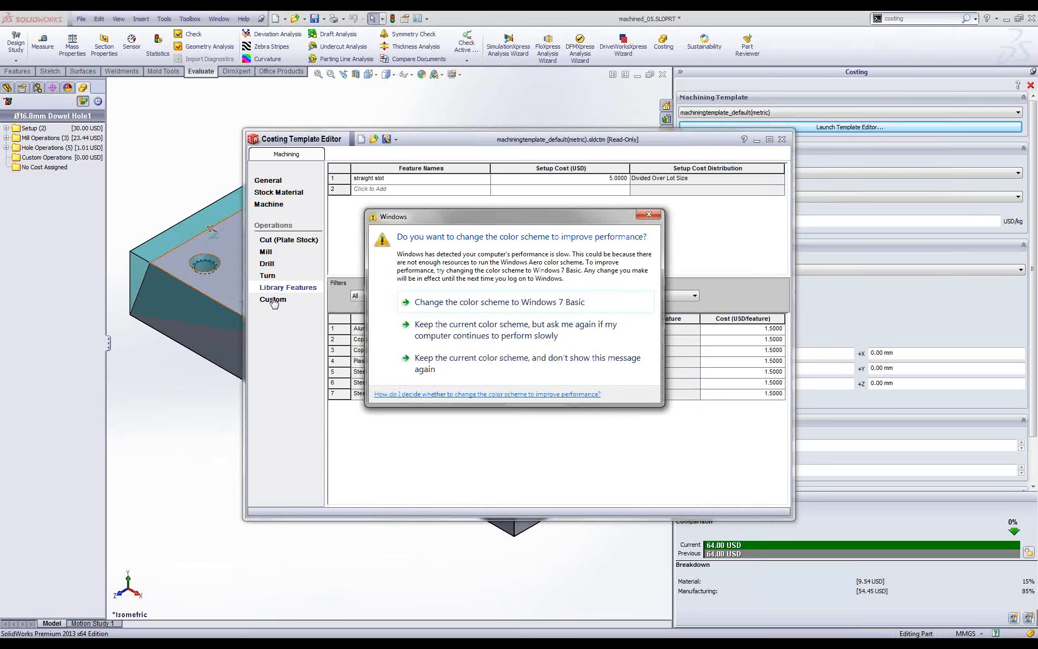
left_click(649, 214)
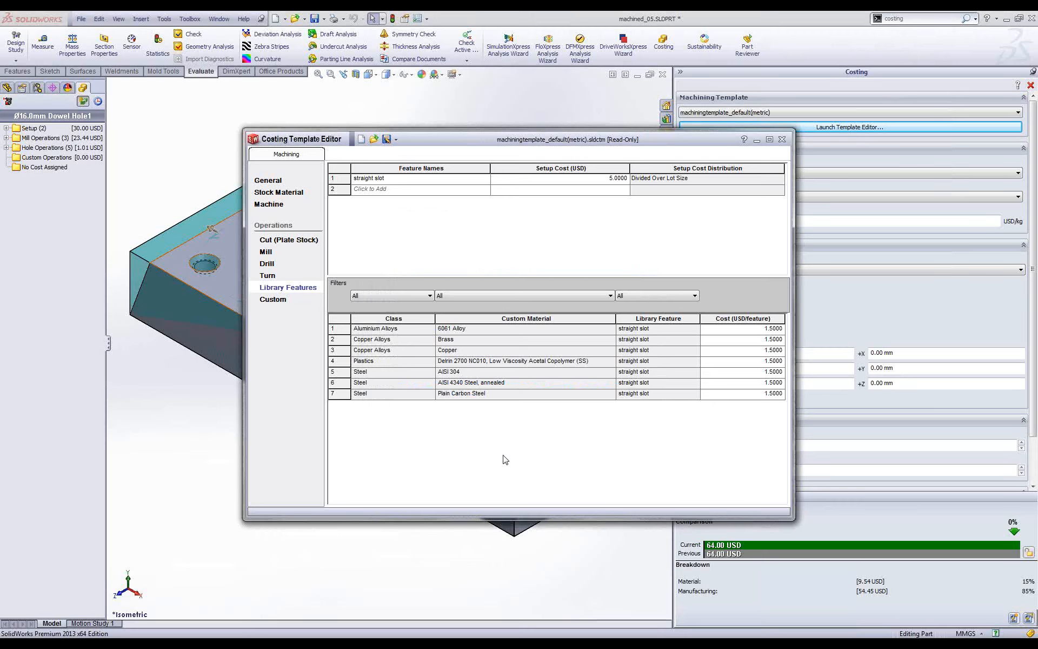
left_click(273, 298)
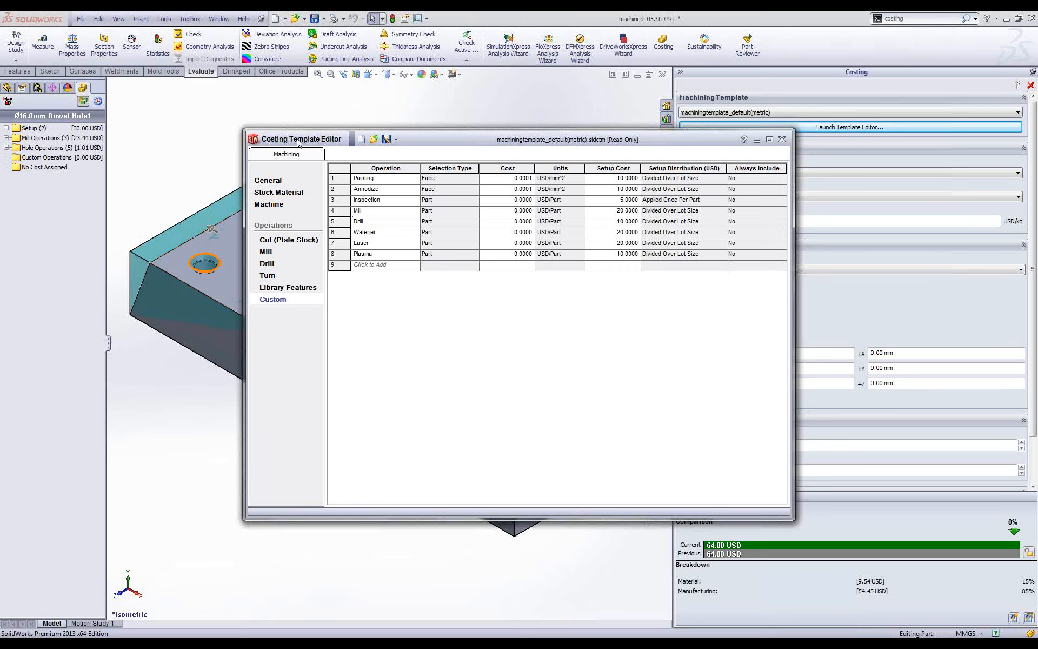
left_click(262, 182)
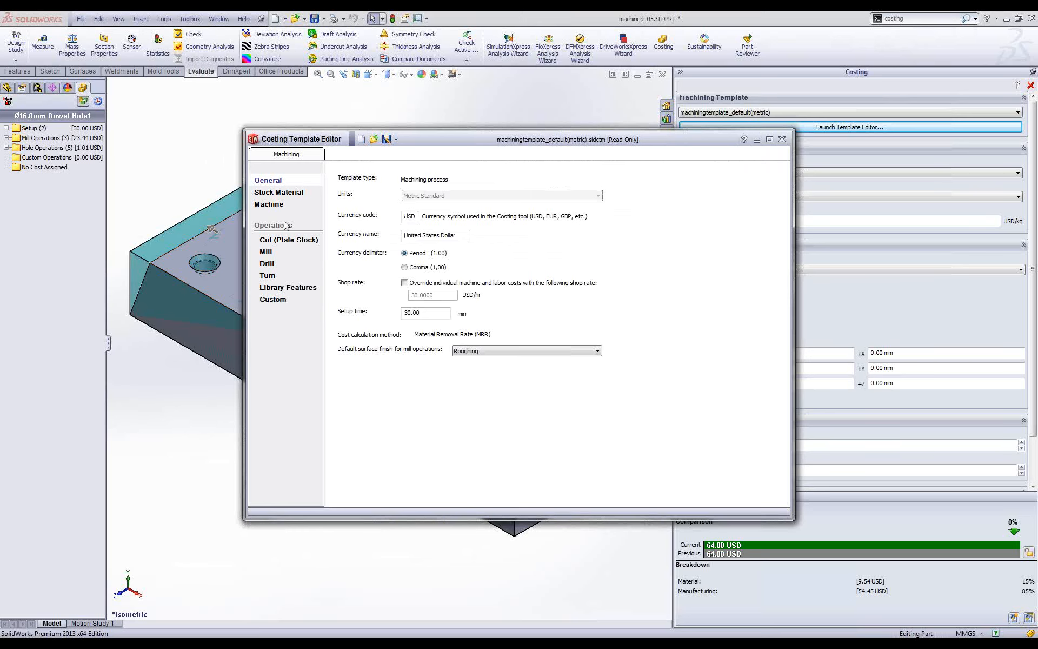
left_click(269, 240)
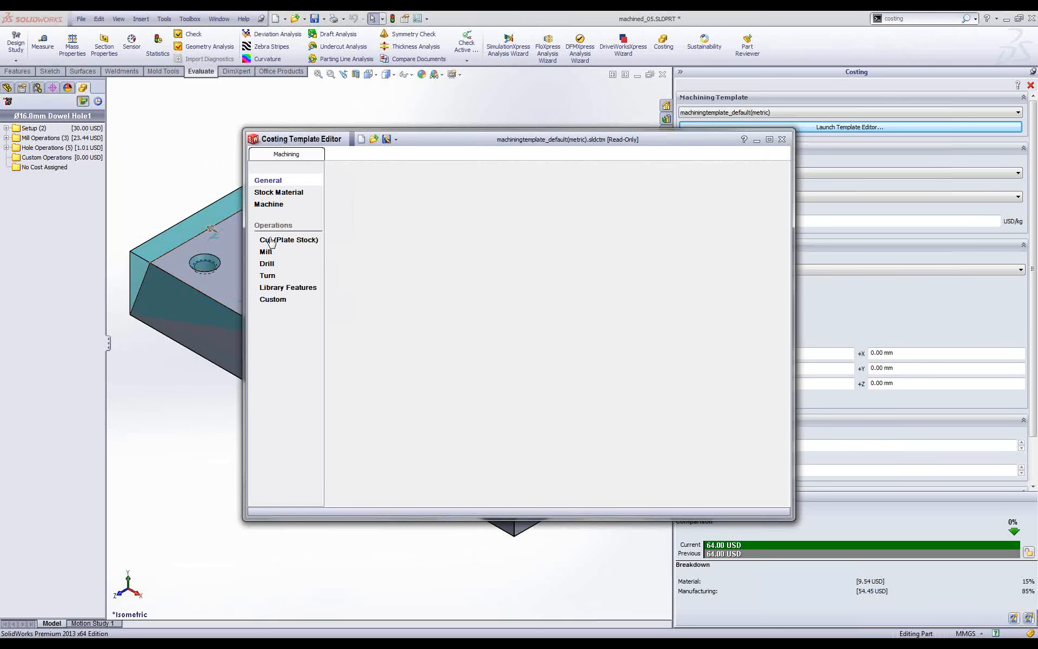
left_click(265, 252)
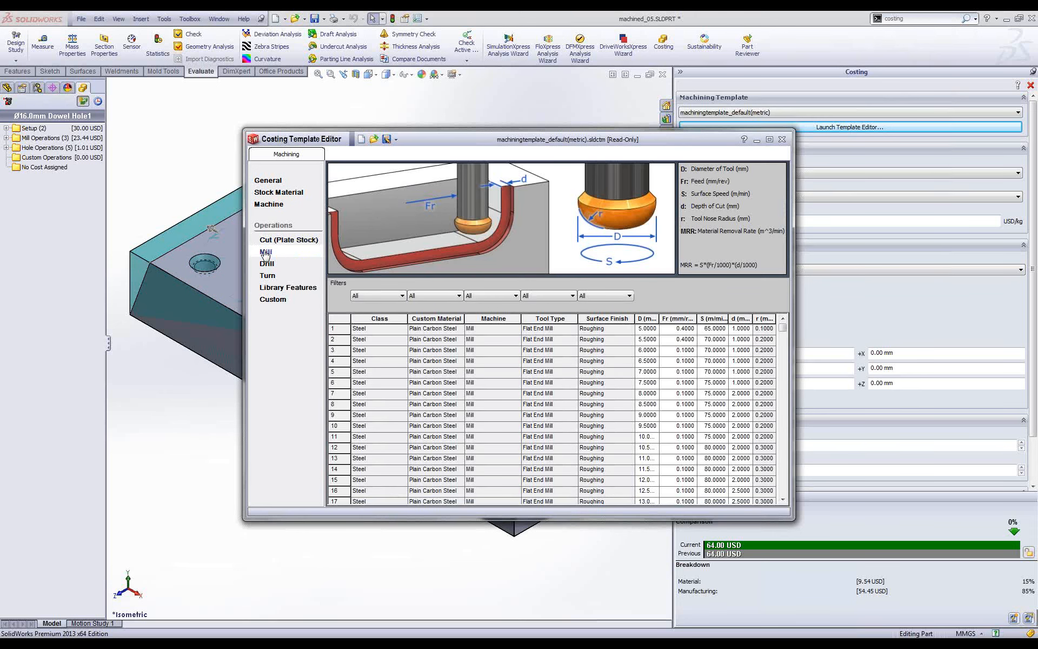
left_click(269, 181)
left_click(267, 275)
left_click(281, 287)
left_click(267, 264)
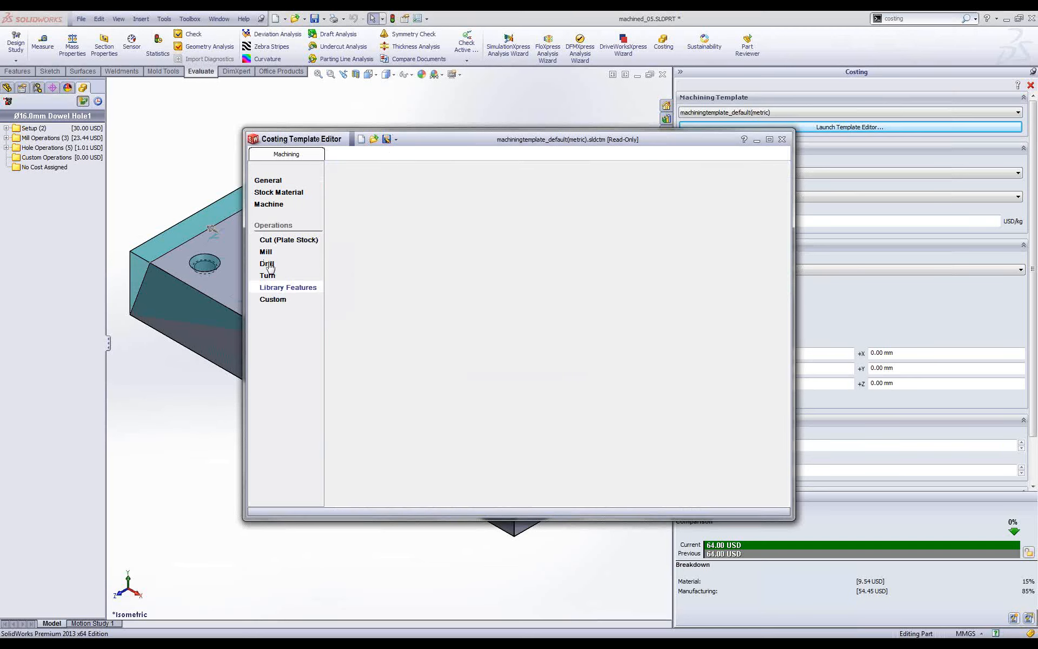
left_click(267, 256)
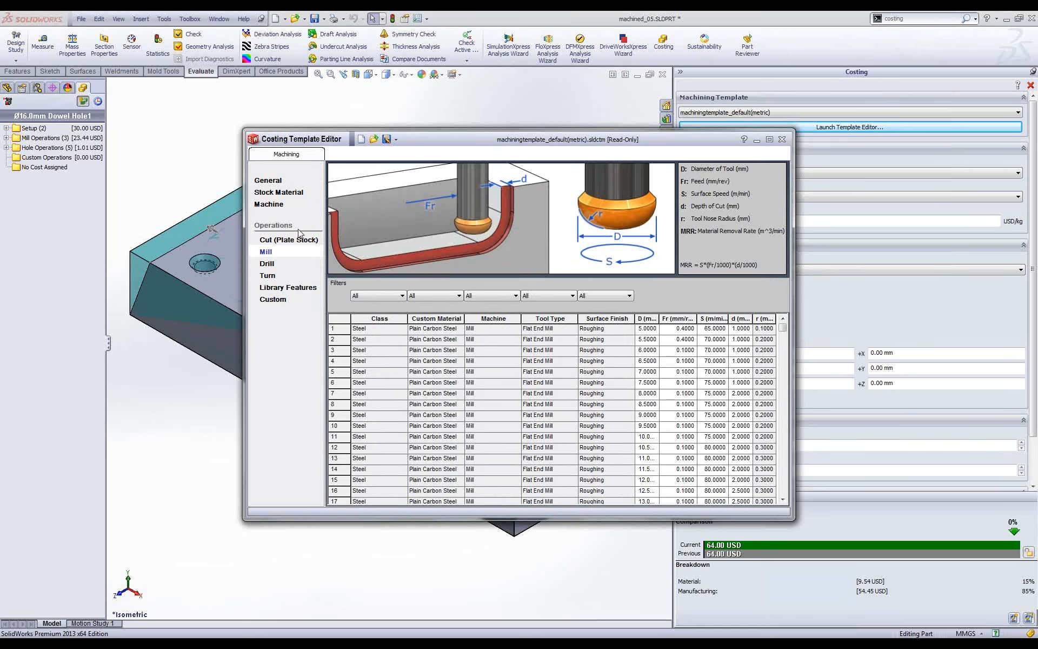
- Close the machining template editor without saving a copy of the template
left_click(396, 140)
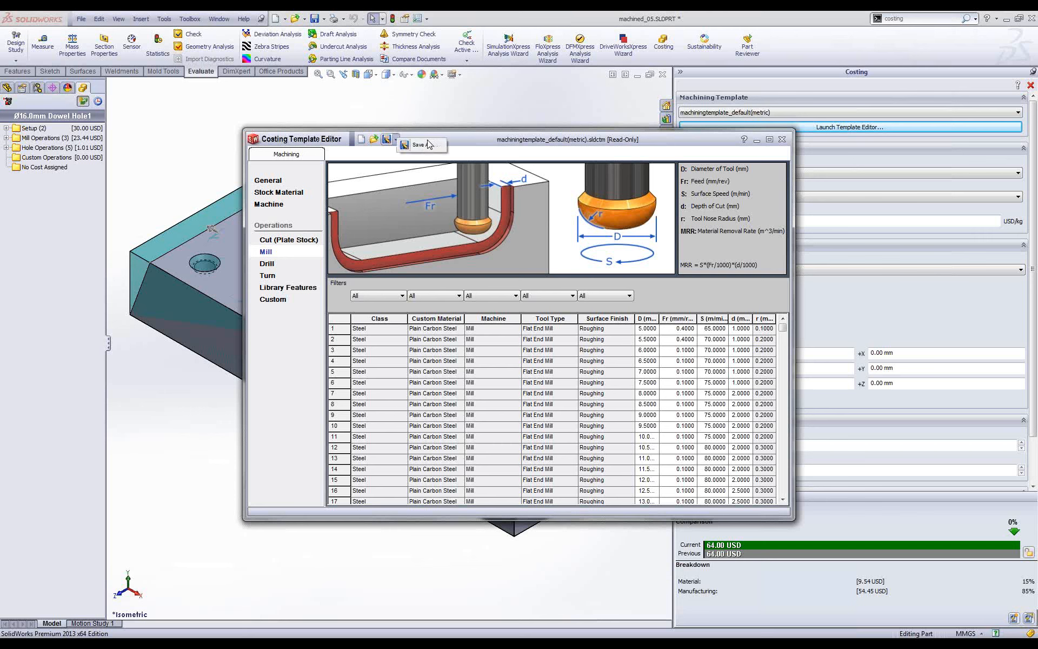
left_click(781, 139)
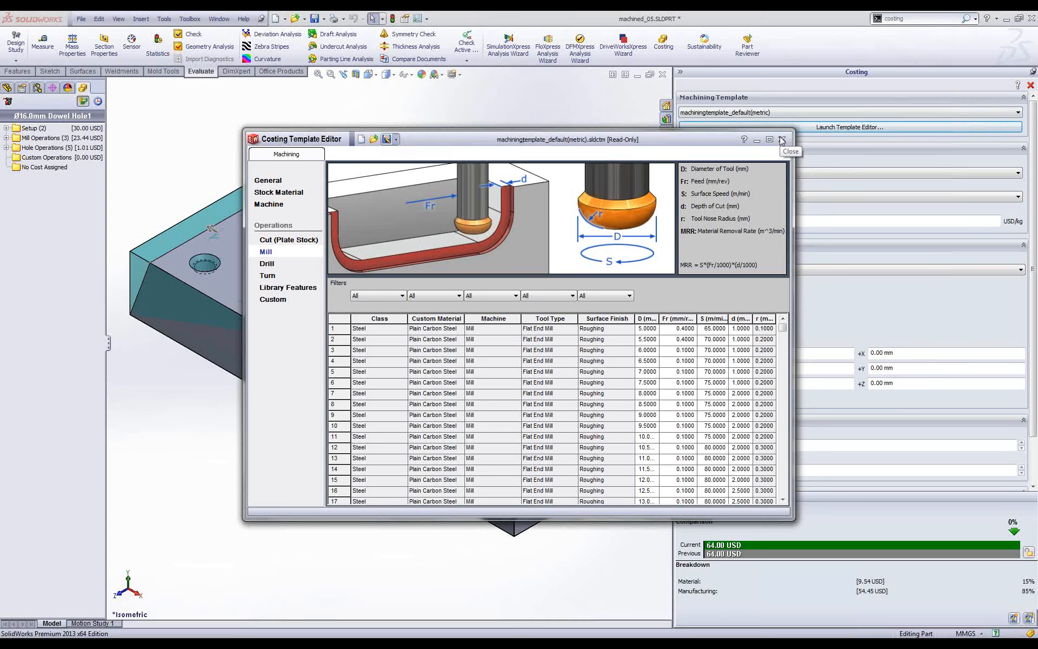
left_click(781, 140)
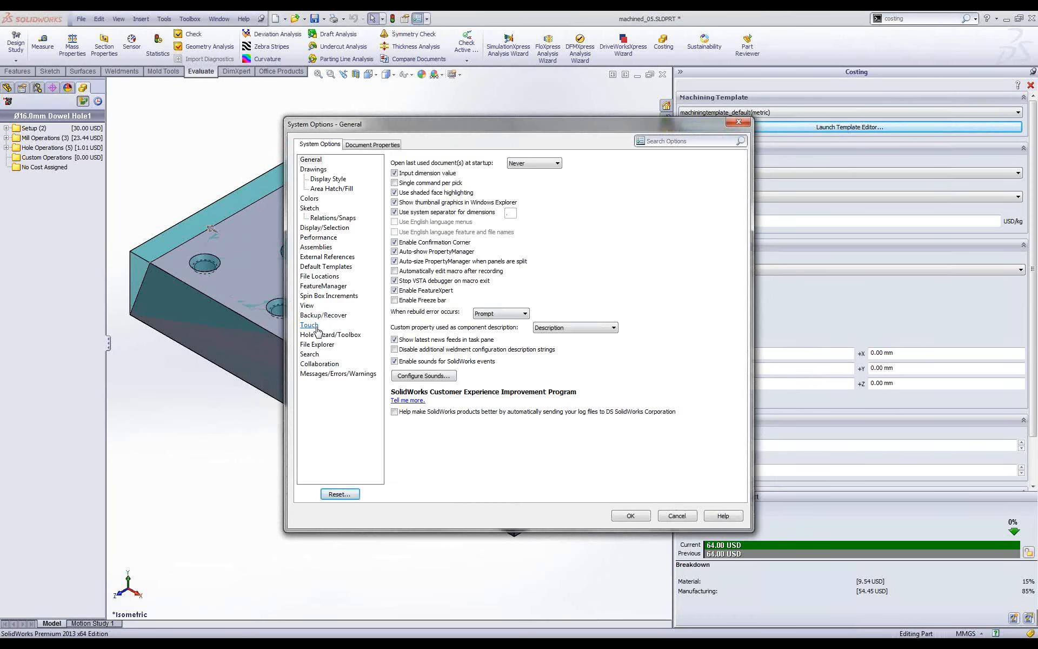
- Check the costing template folders in the system options' file locations and how a folder is added, leaving the list as is
left_click(326, 266)
left_click(320, 275)
left_click(502, 172)
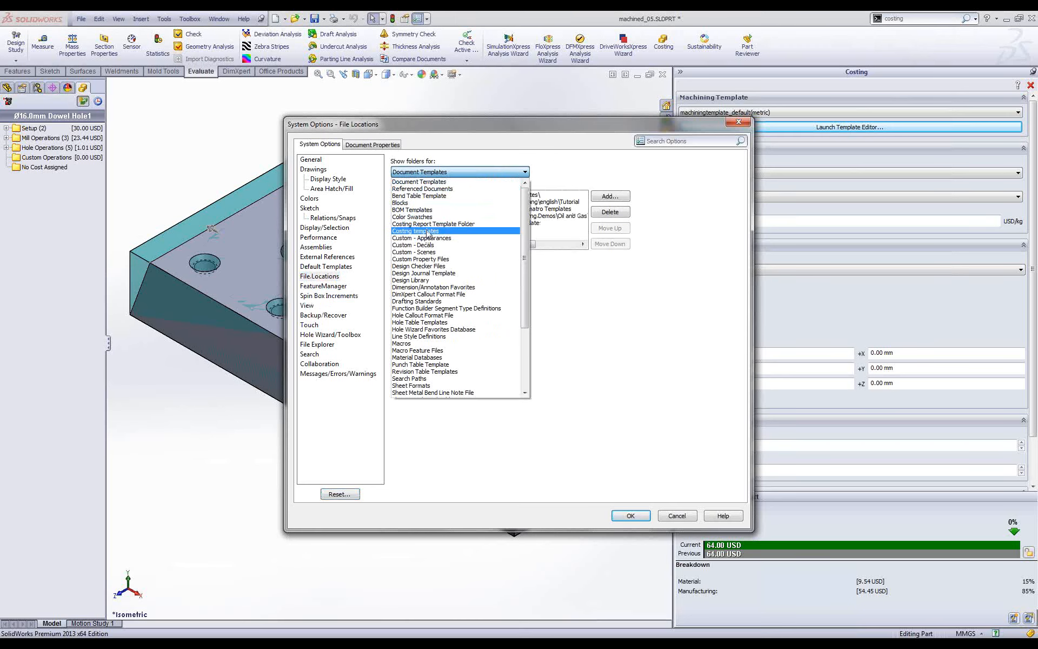
left_click(427, 231)
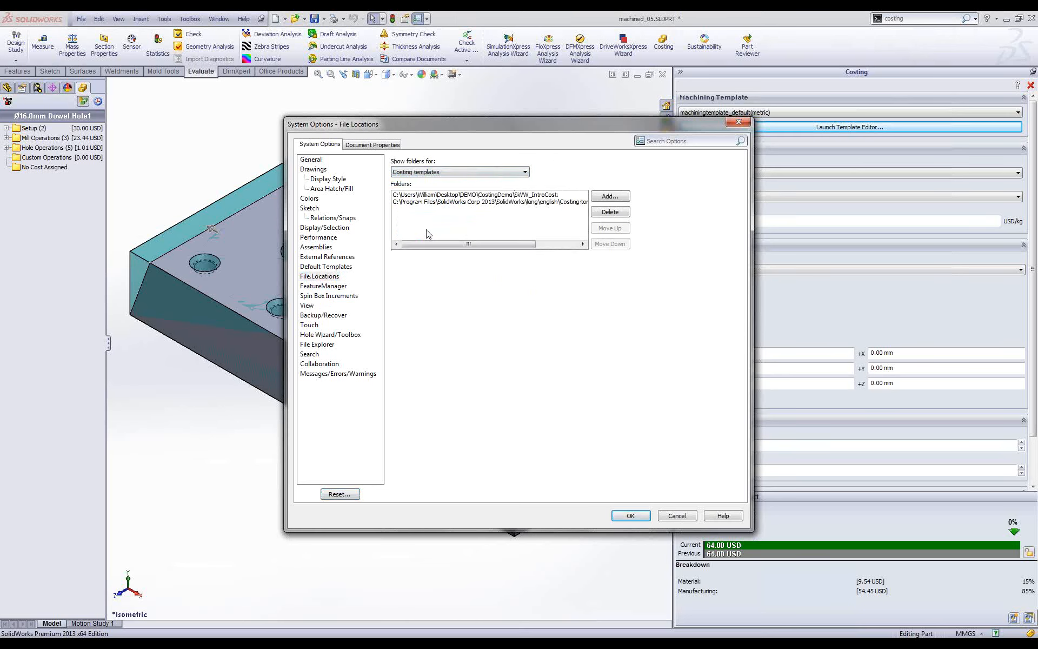
left_click(611, 198)
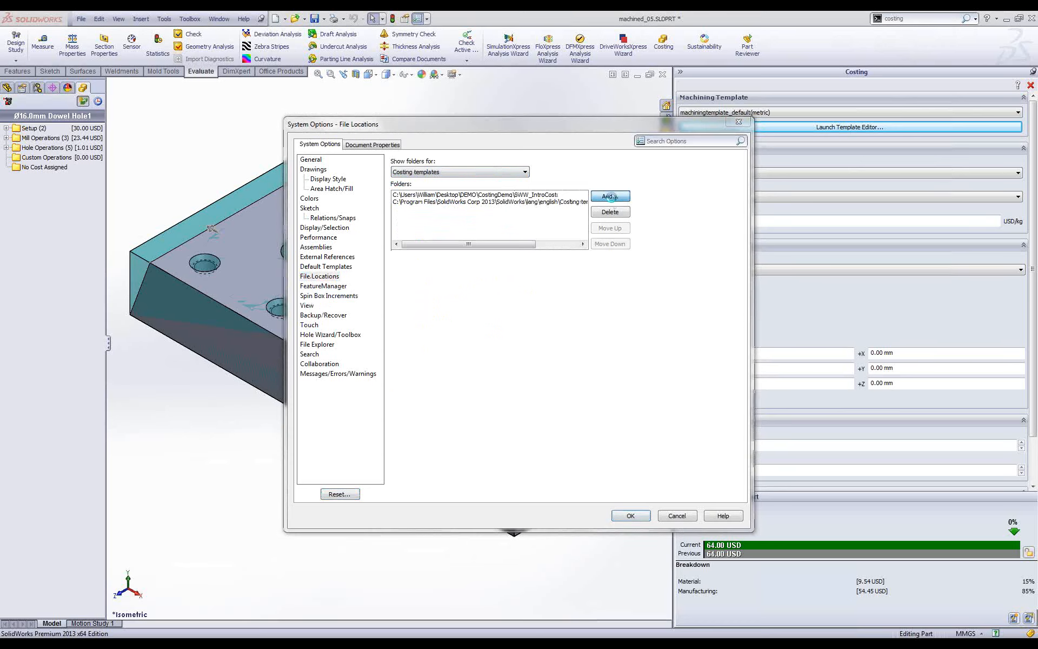
left_click(593, 403)
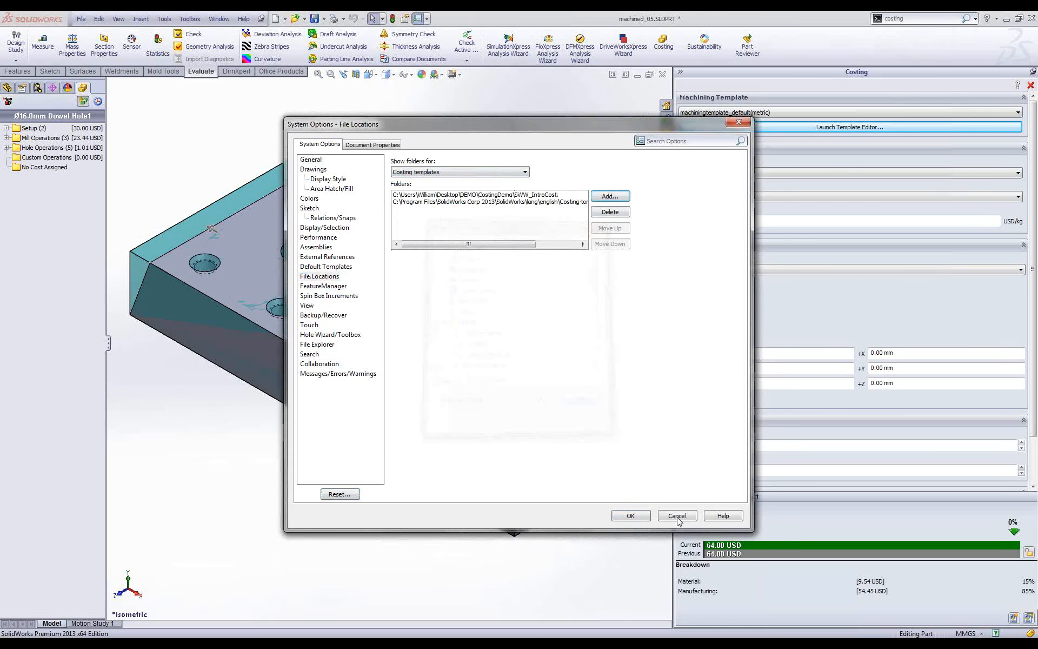
left_click(642, 516)
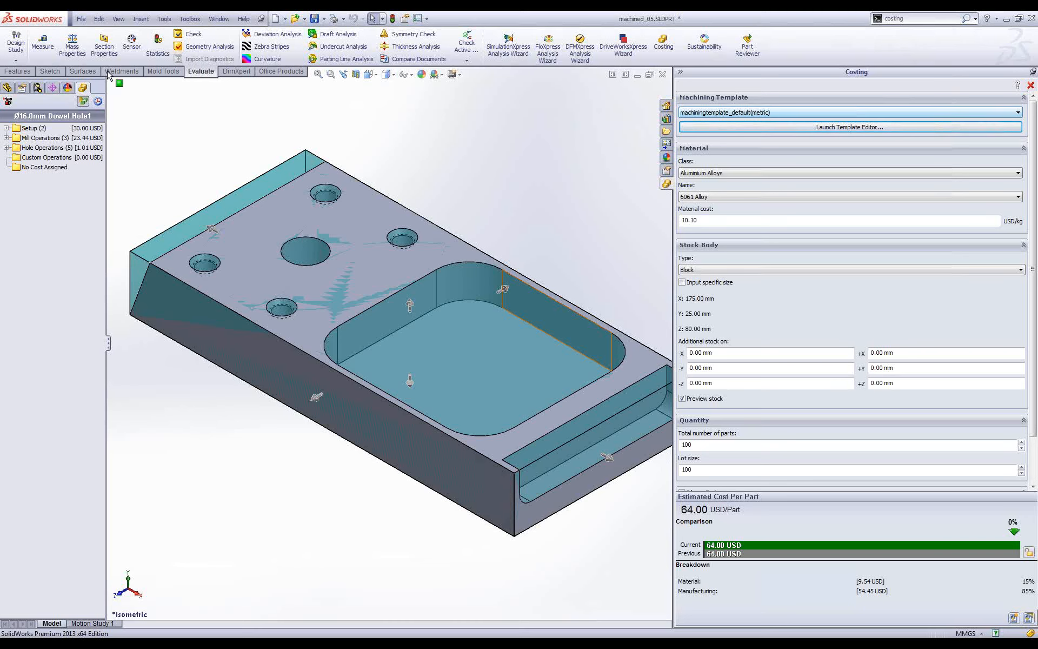
- Move Slot 1 out of its own setup operation into the one containing the holes and Pocket 1
left_click(6, 128)
left_click(17, 138)
left_click(17, 157)
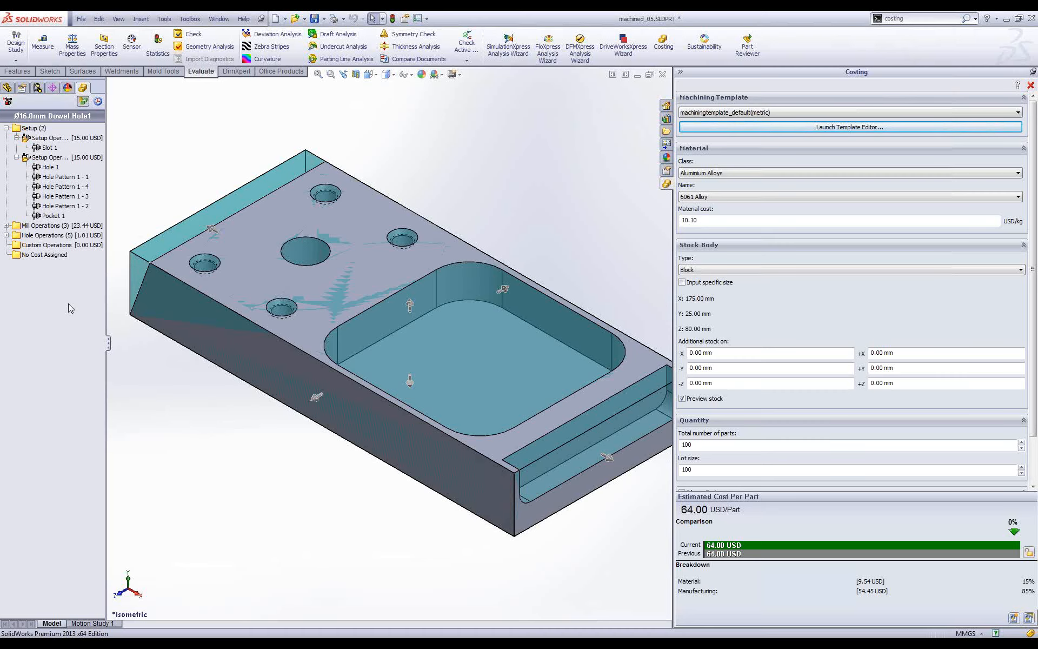
left_click(50, 149)
left_click_drag(50, 148, 54, 158)
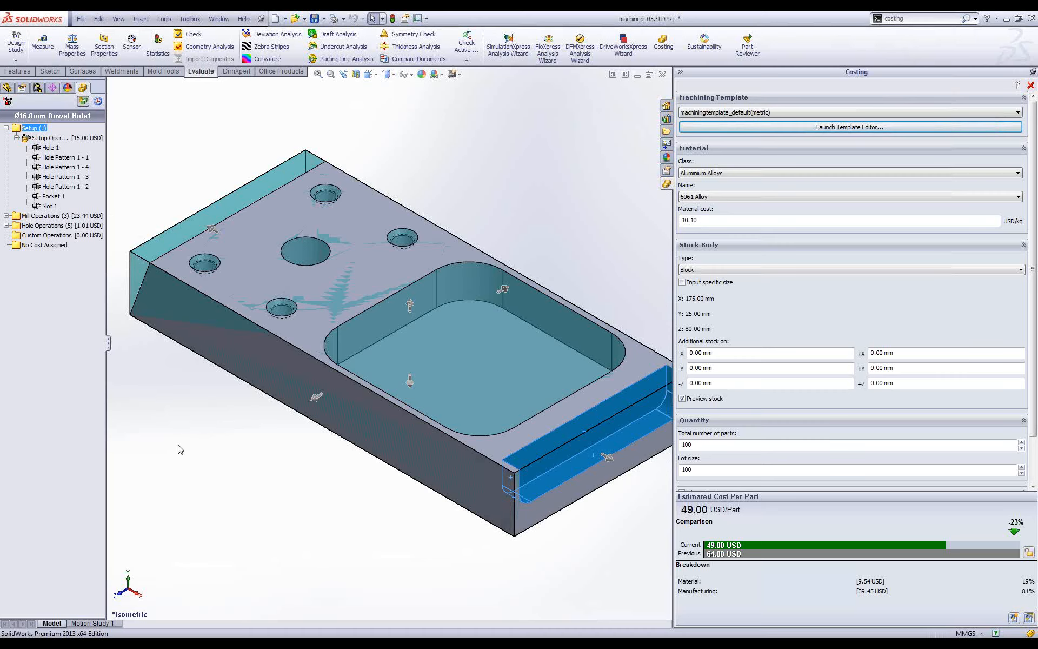
- Add 25 mm of additional stock in the +Z direction and update the cost estimate
left_click(912, 383)
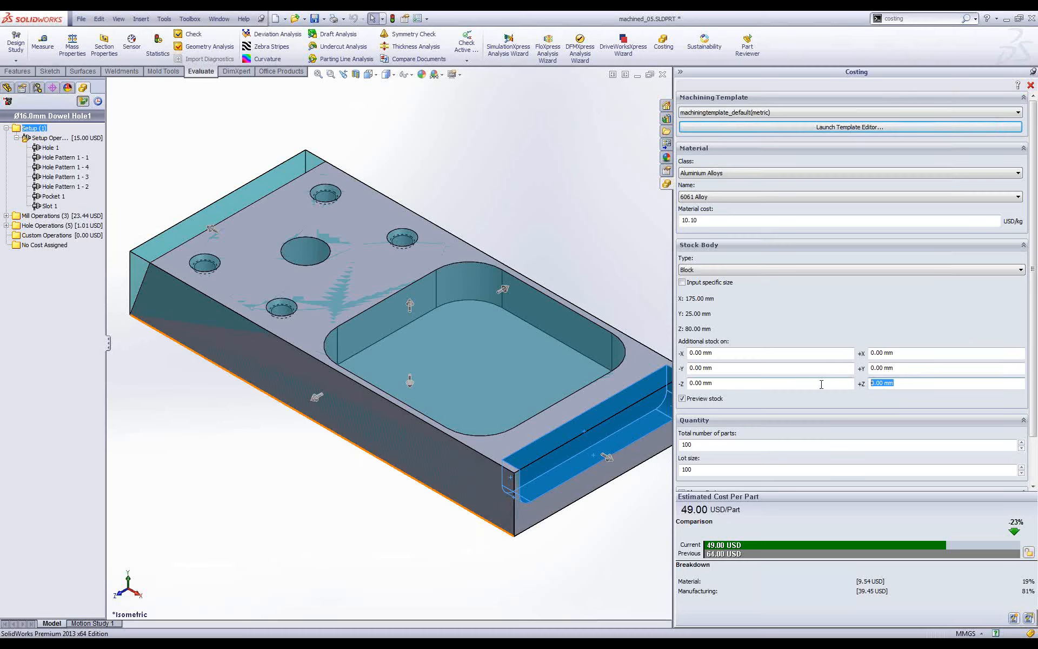
type("25")
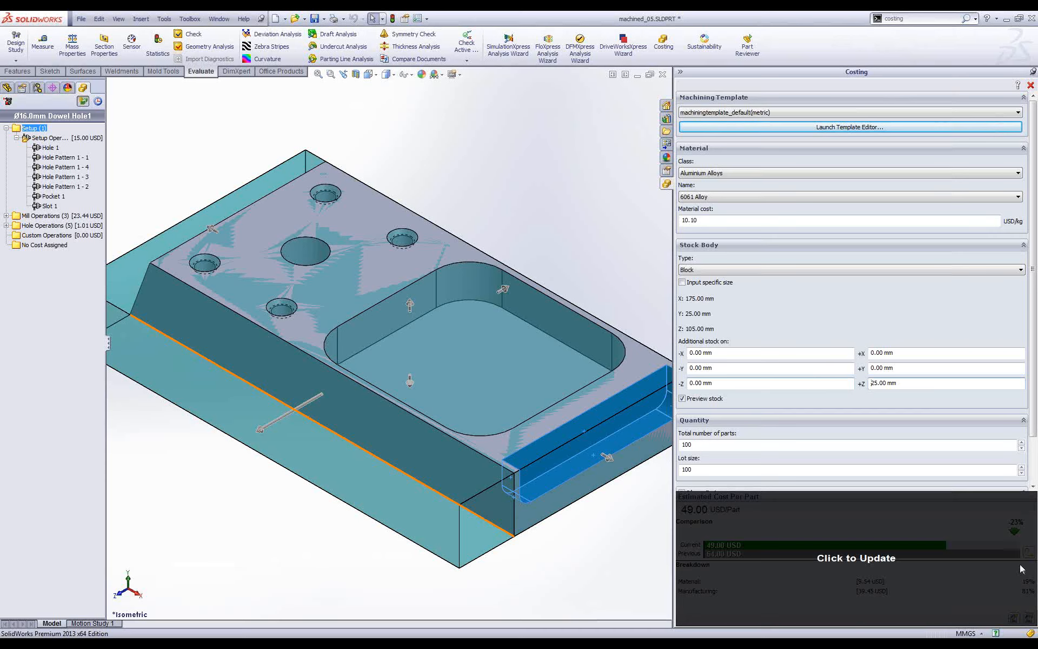
left_click(881, 575)
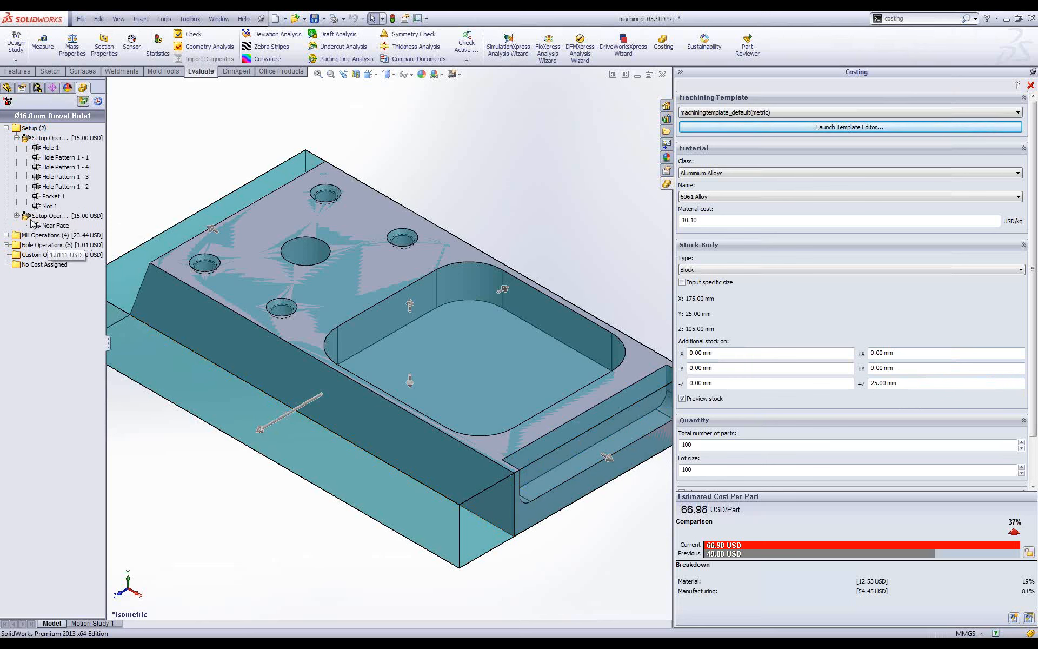
- Change the flat end mill used for the Pocket 1 mill operation to Ø15.00 mm
left_click(6, 225)
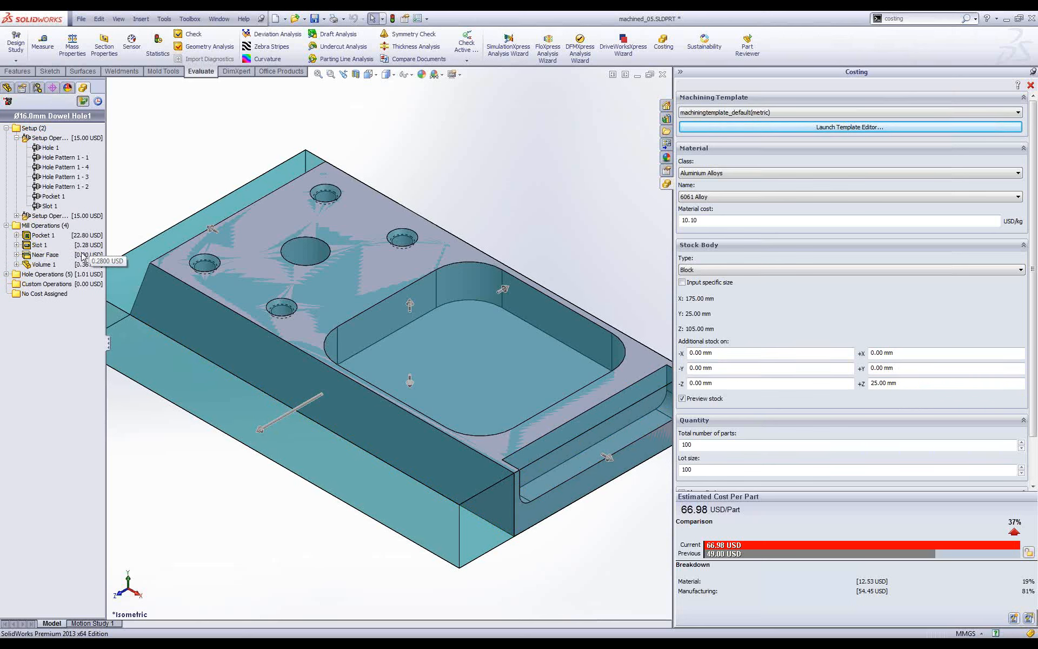
left_click(16, 235)
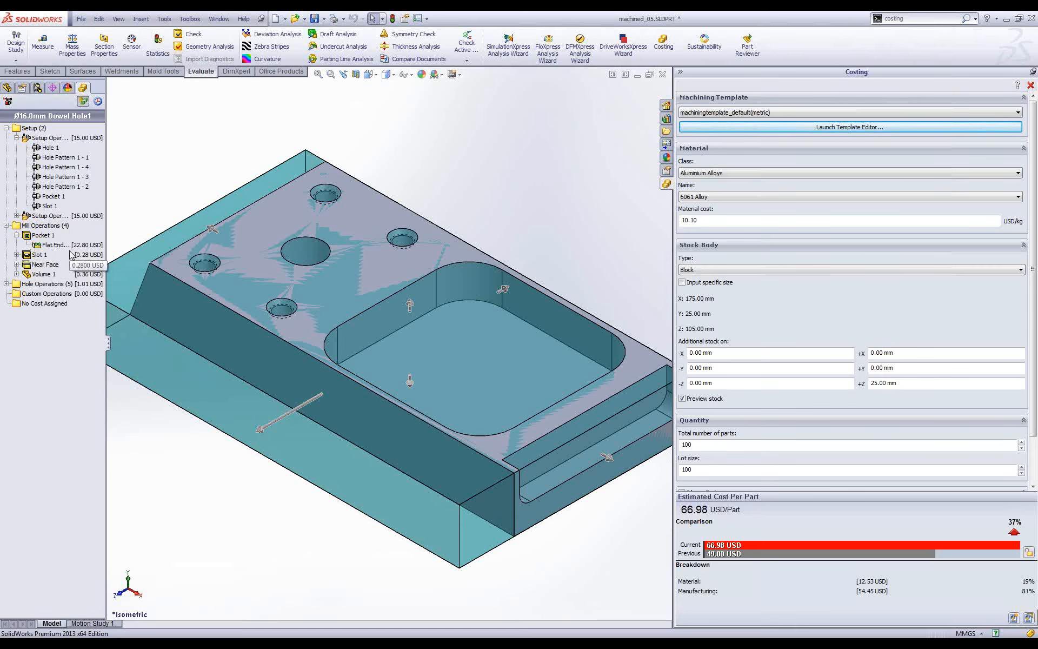
mouse_move(56, 248)
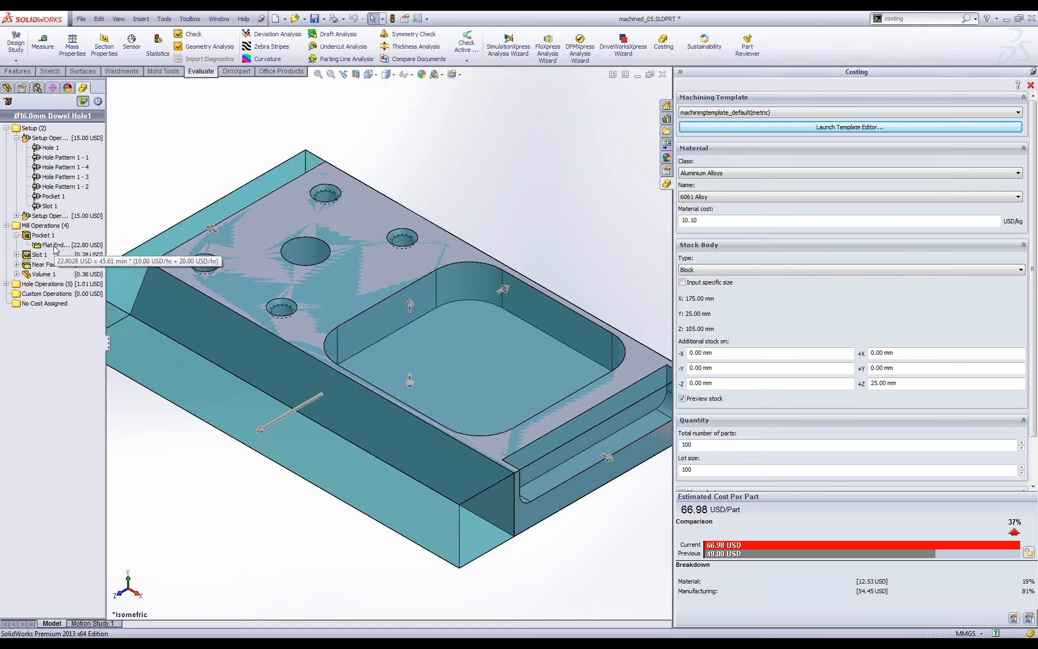
right_click(56, 248)
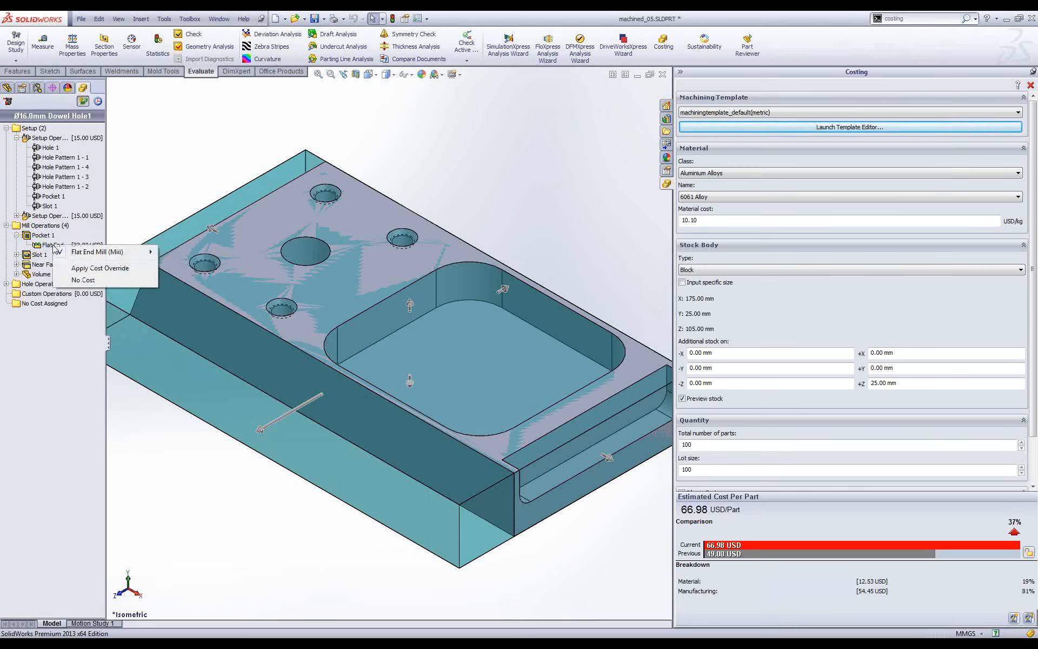
mouse_move(95, 255)
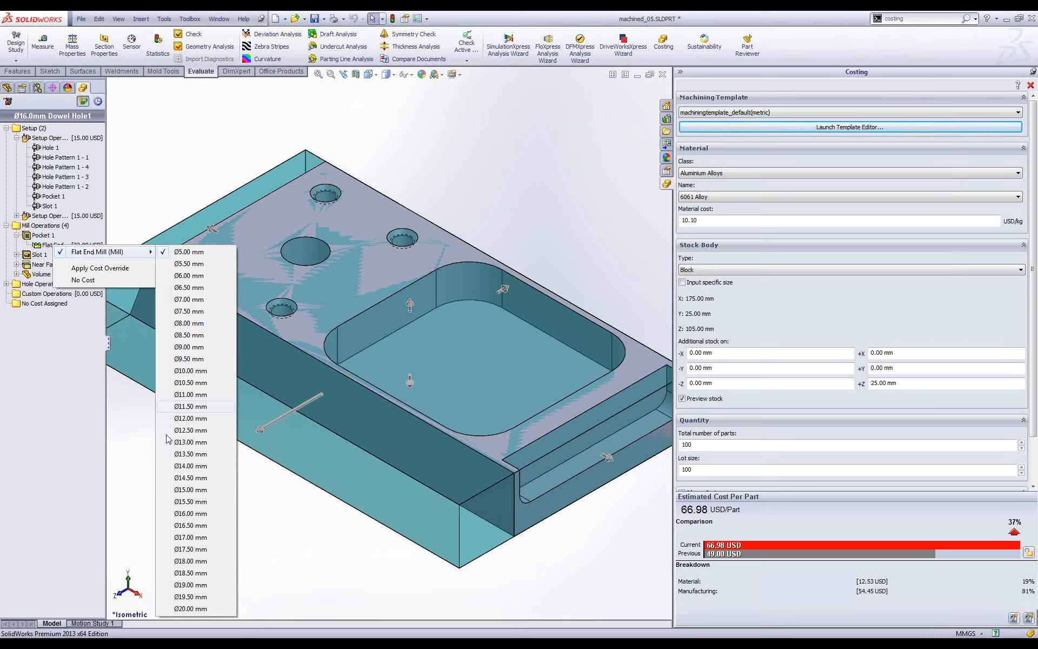
left_click(188, 490)
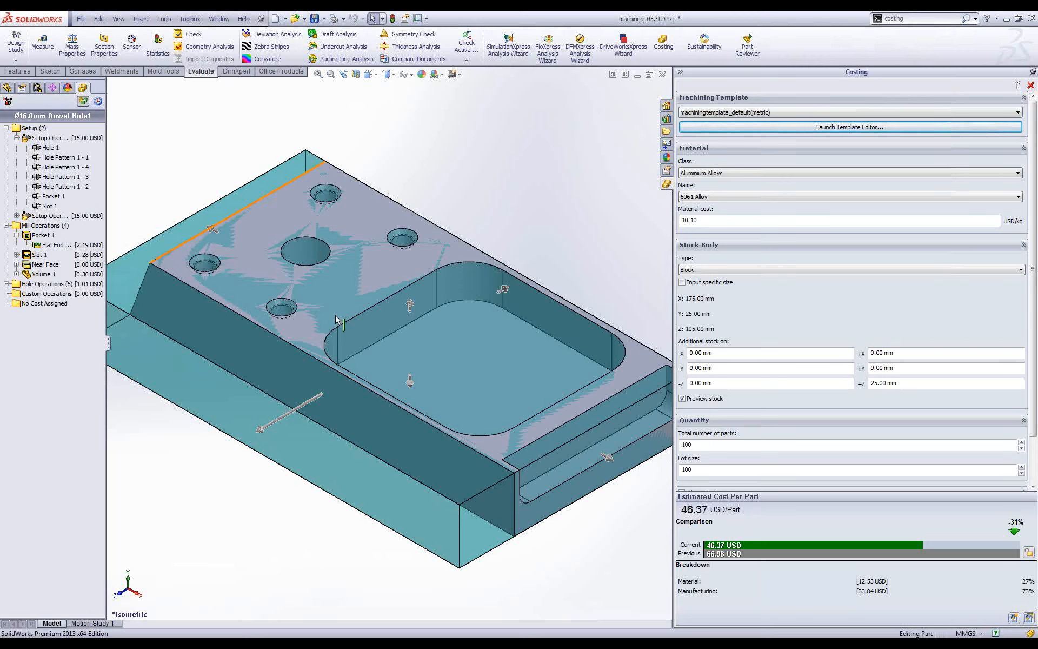
- Reduce the 75 mm width dimension of the large pocket in machined_05 and rebuild the part to update its cost
left_click(481, 331)
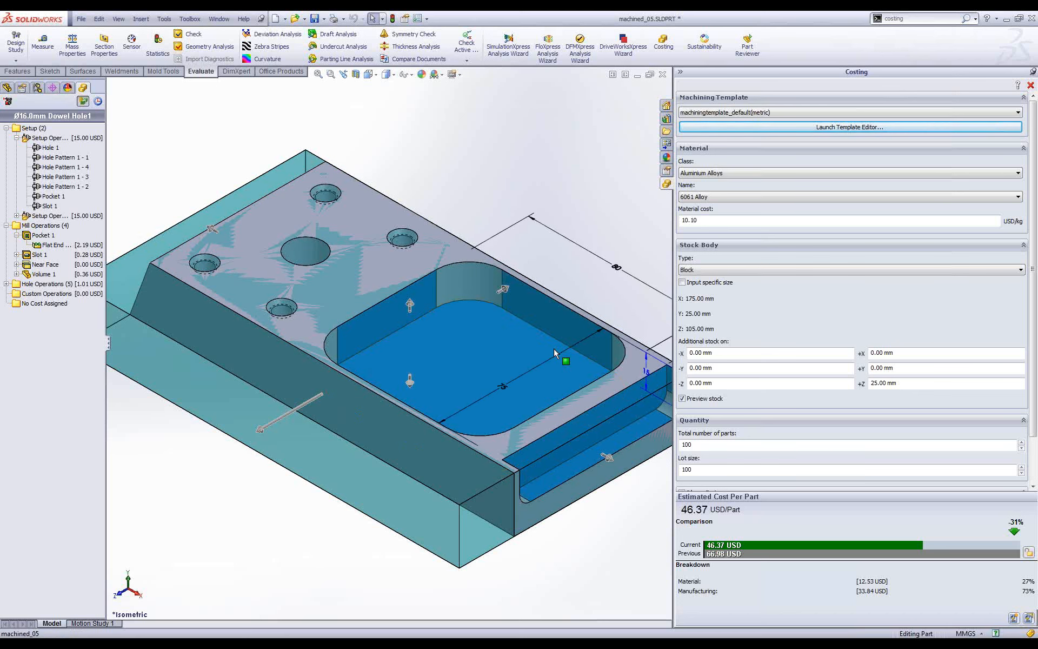
scroll(543, 374, "up", 2)
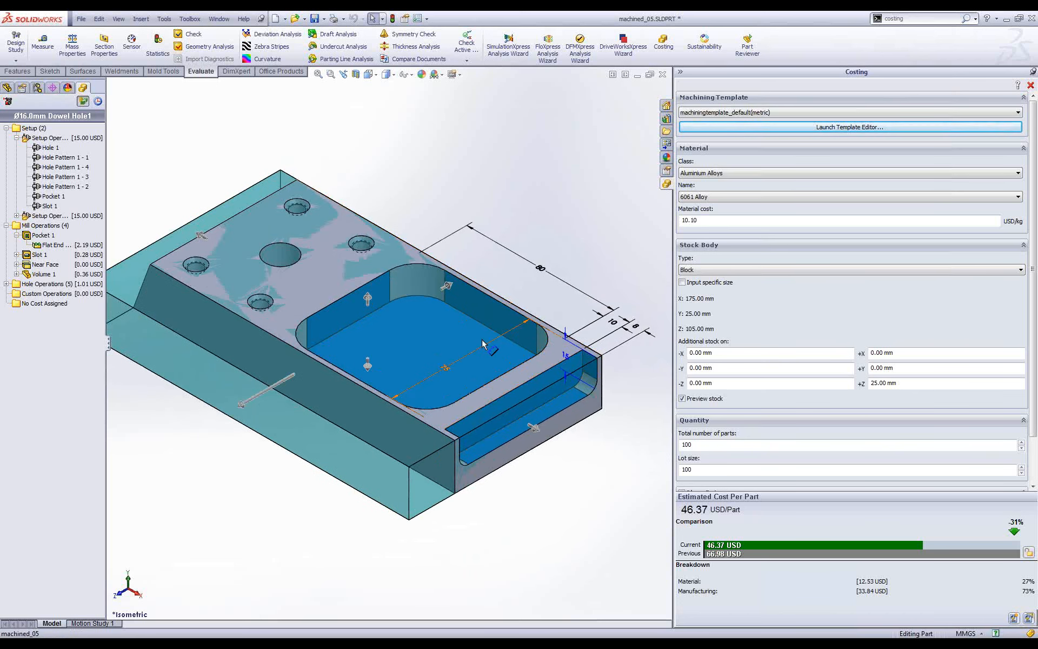
left_click(451, 369)
double_click(448, 366)
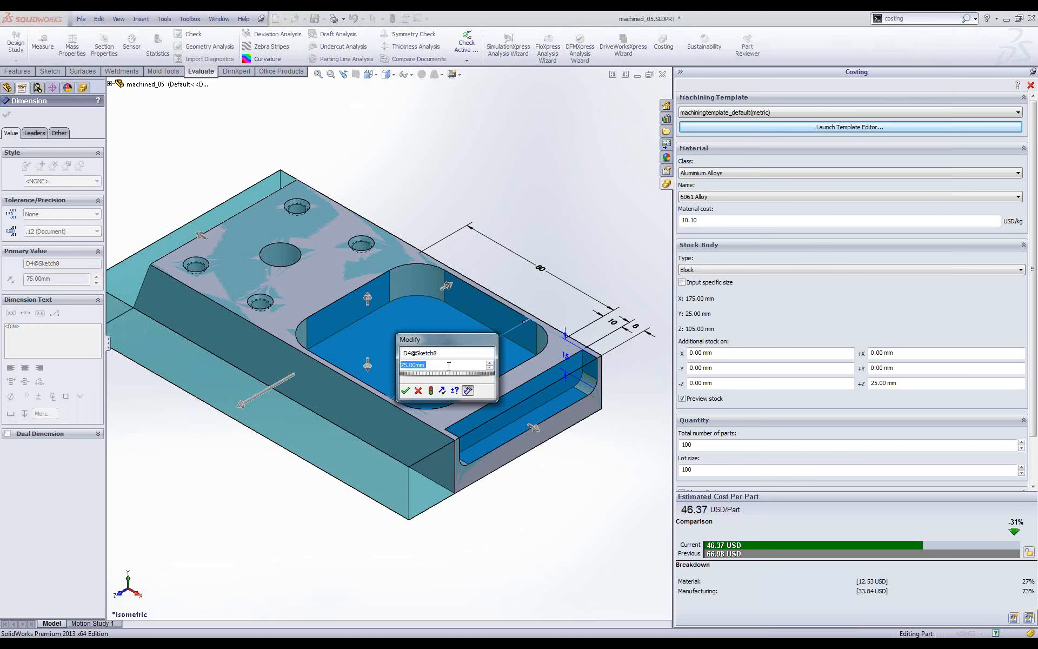
key("Return")
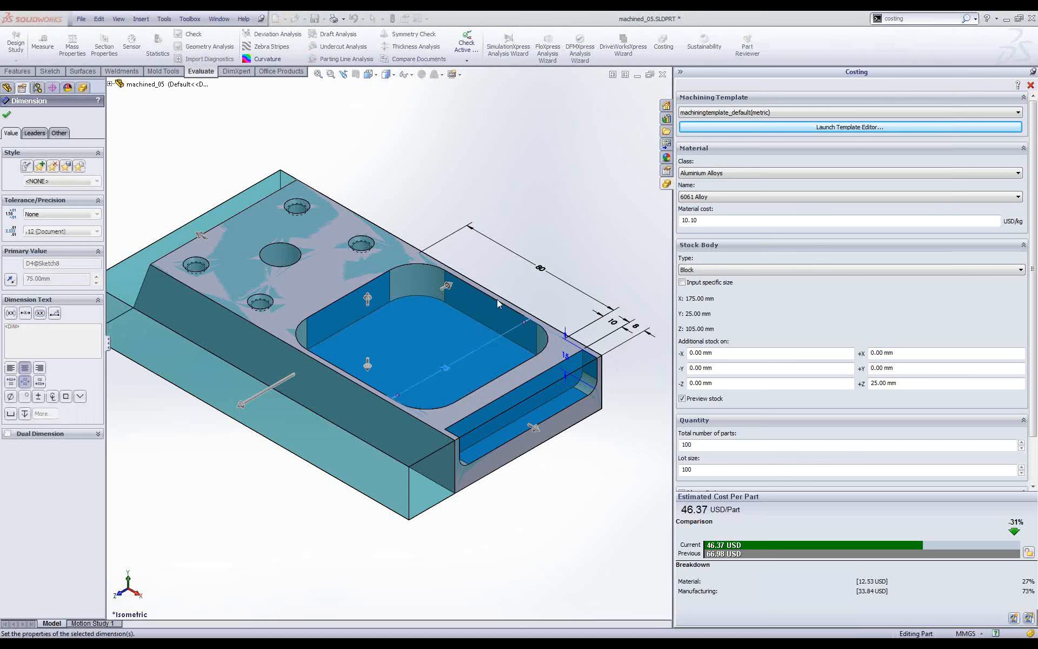
left_click(375, 140)
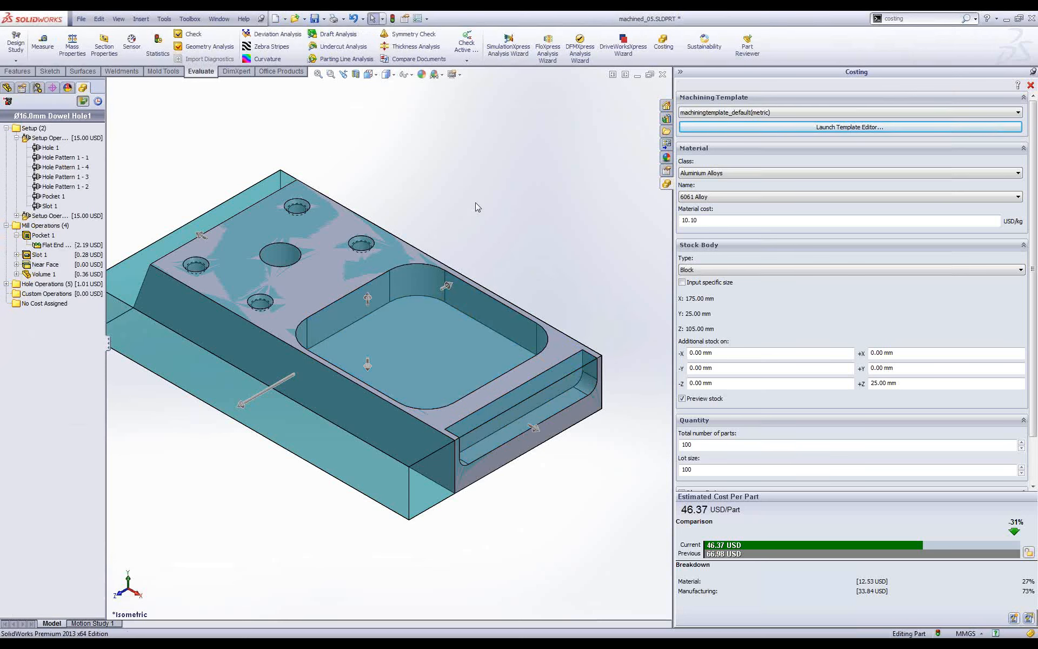
left_click(392, 19)
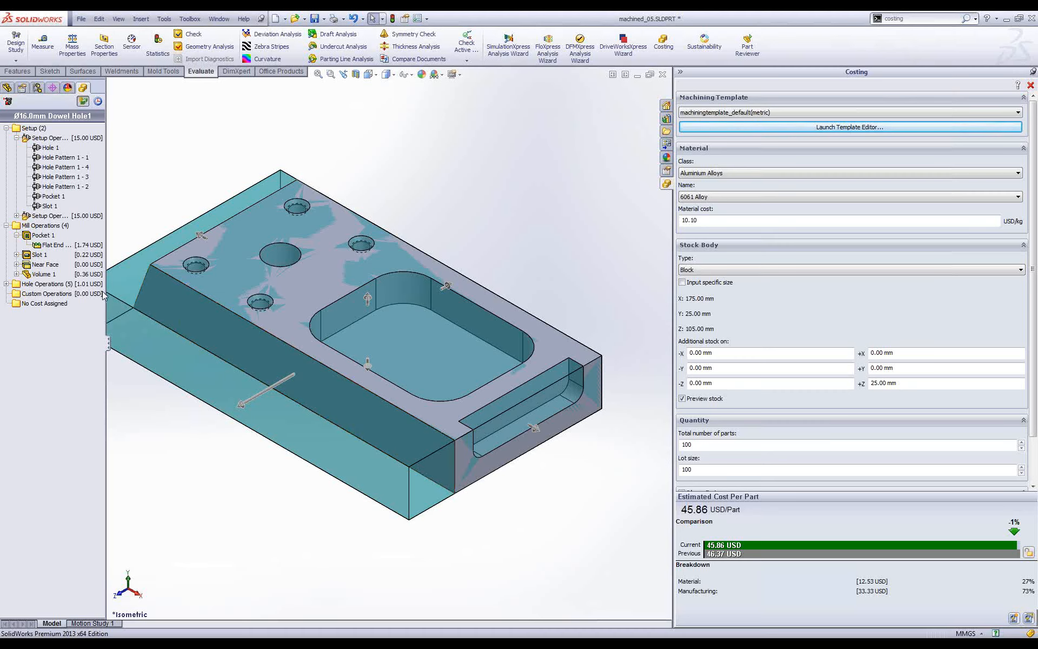
- Add a Finishing operation to the Near Face mill feature and check its two face mill operations
left_click(17, 265)
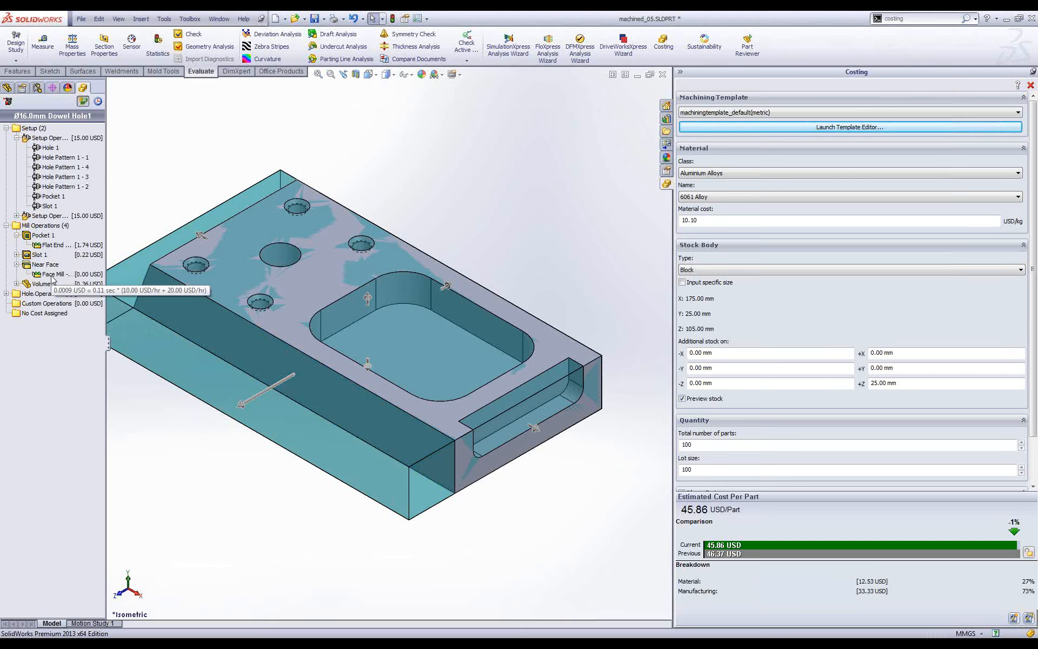
left_click(53, 275)
right_click(52, 276)
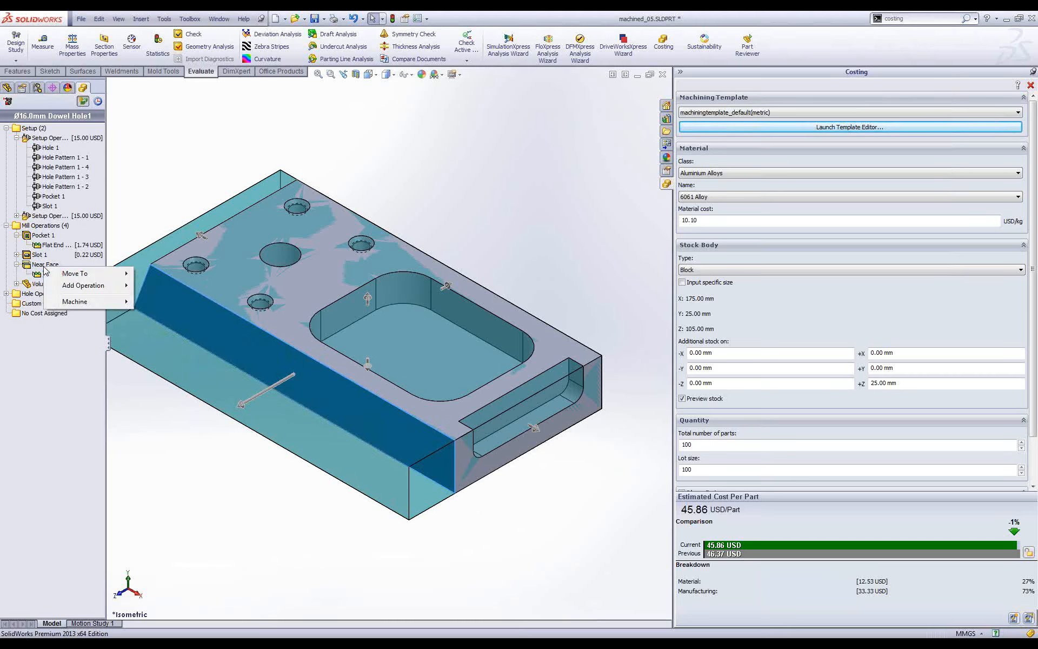
mouse_move(86, 291)
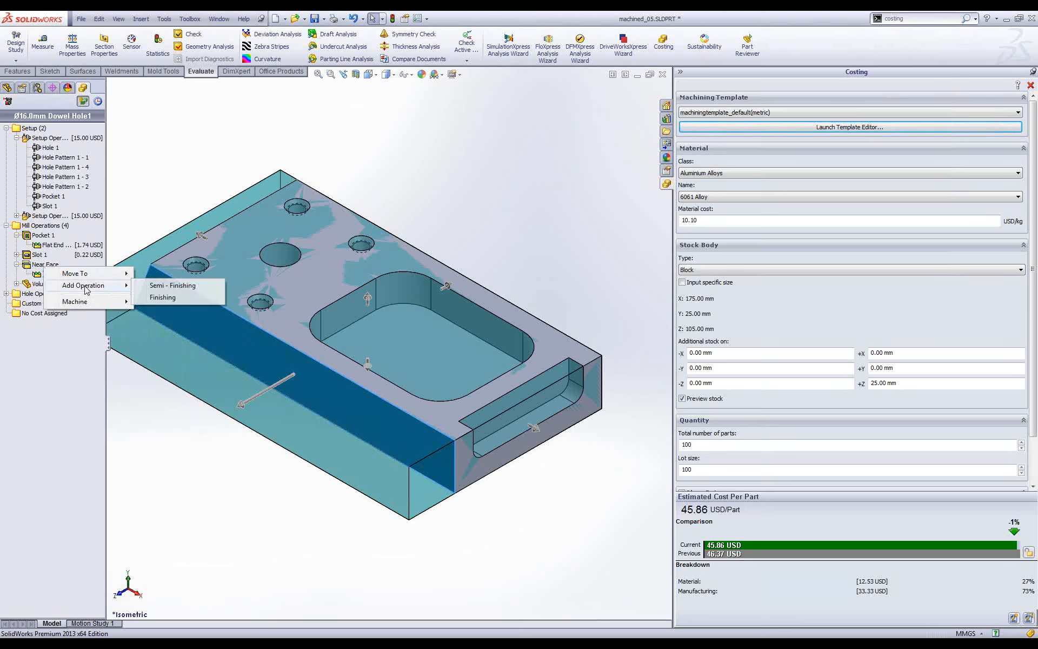
left_click(170, 297)
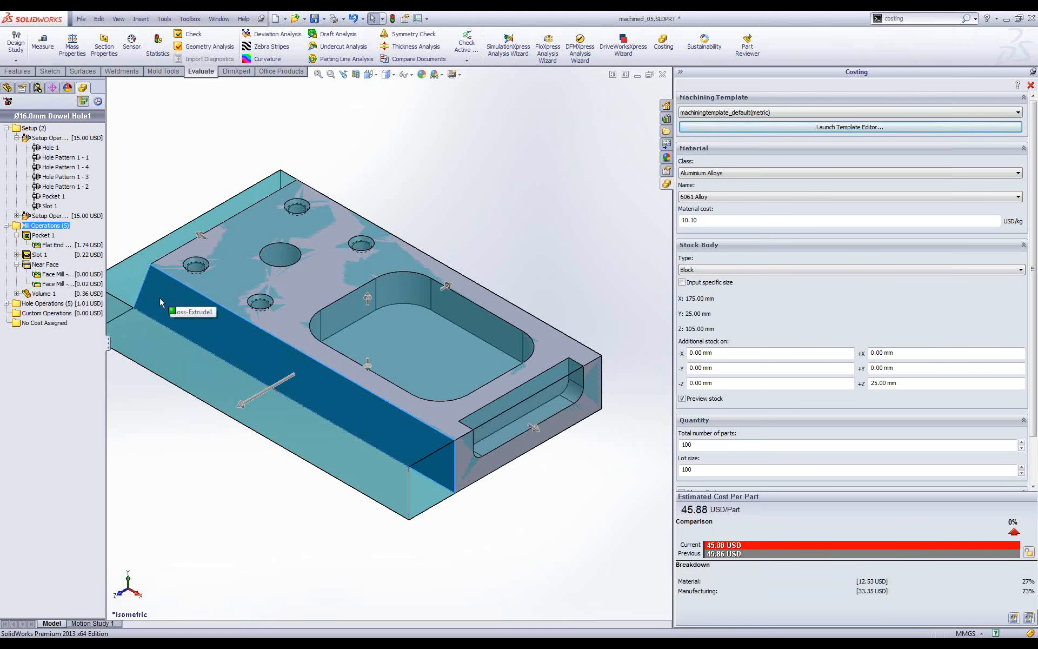
mouse_move(79, 287)
left_click(87, 275)
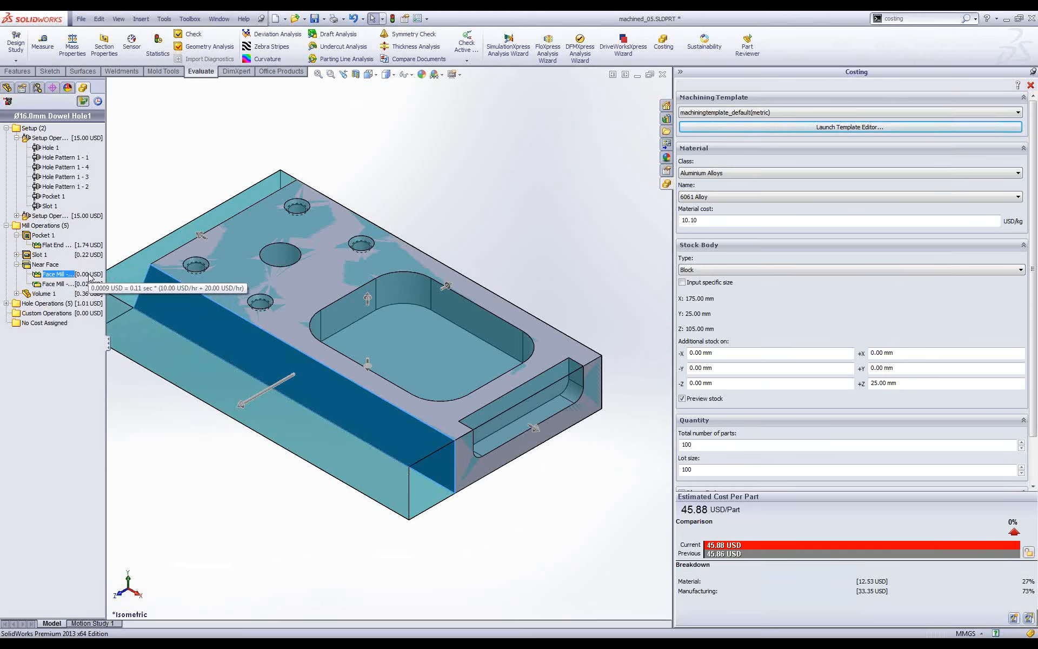
left_click(61, 285)
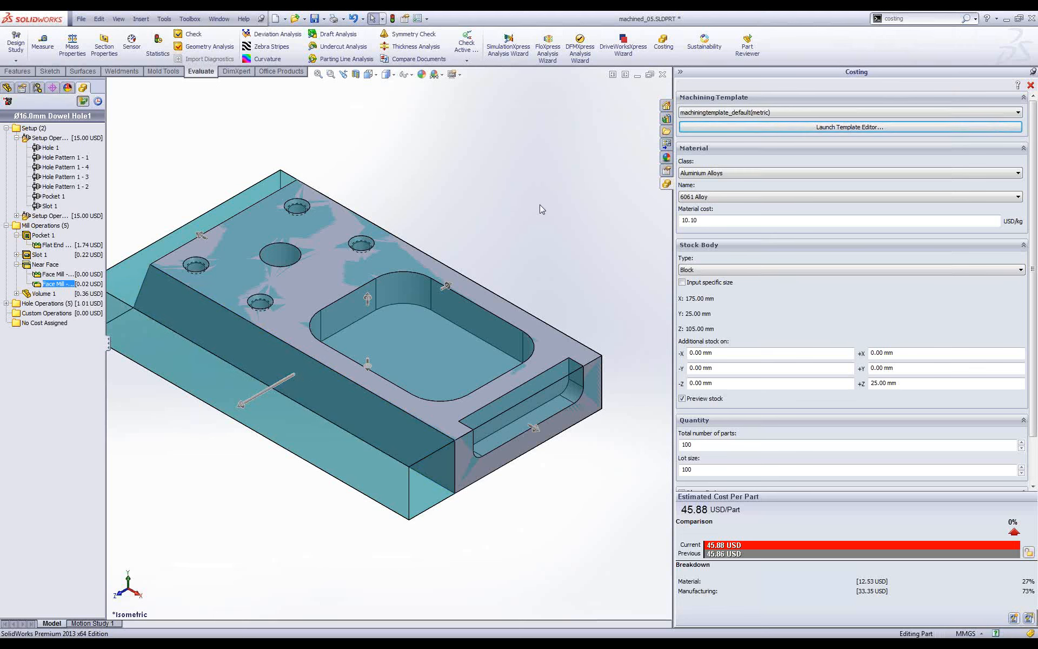
- Close machined_05 without saving its changes and open machined_01 from the recent documents
key("f")
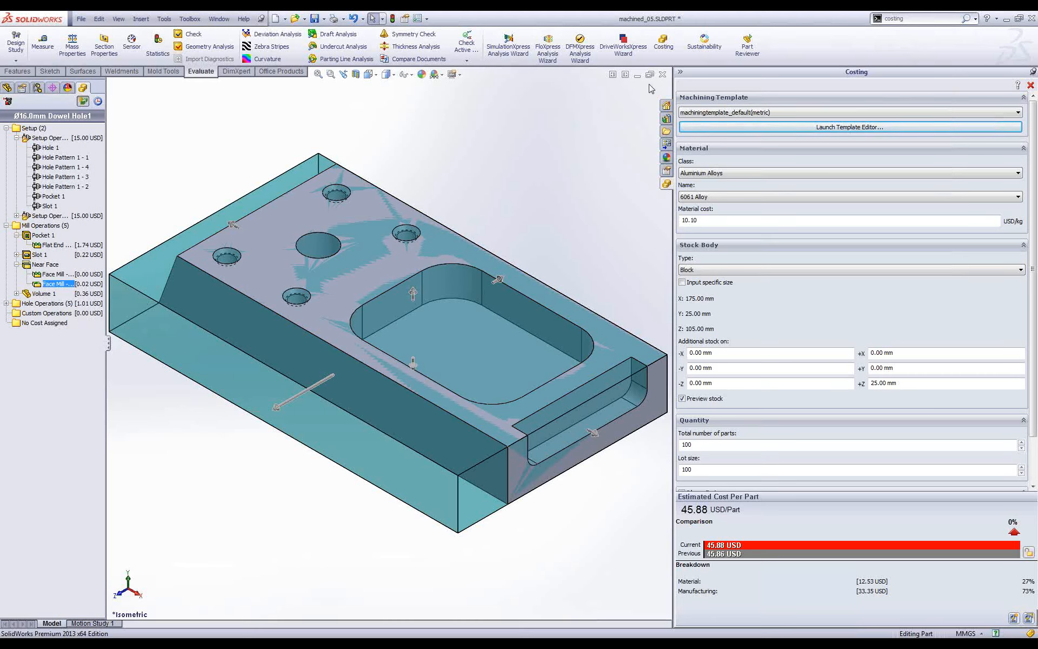
left_click(663, 75)
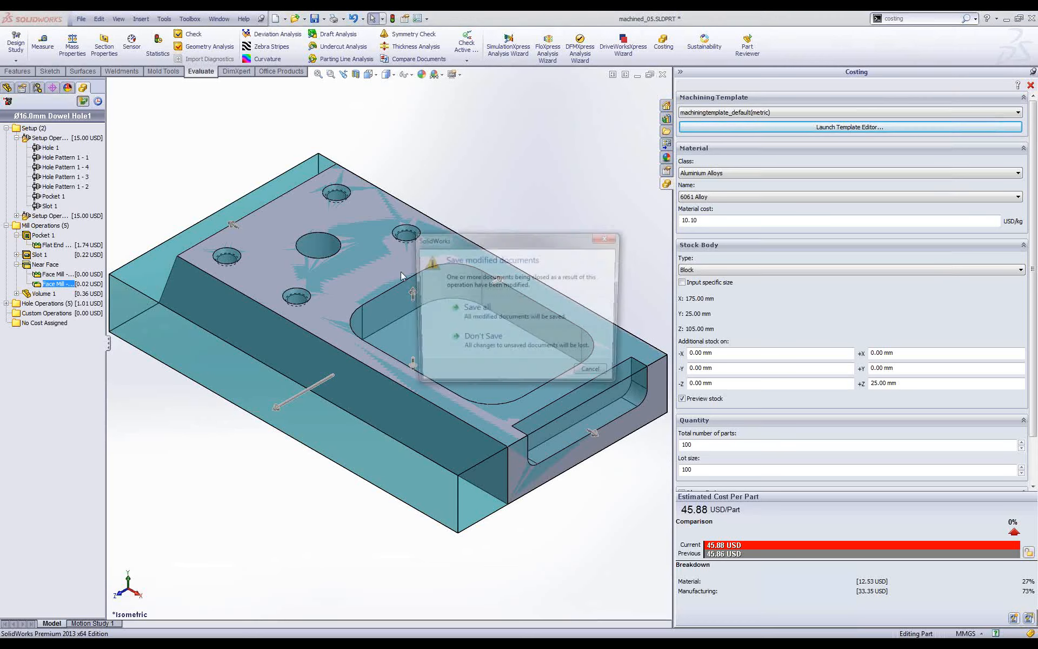
left_click(508, 340)
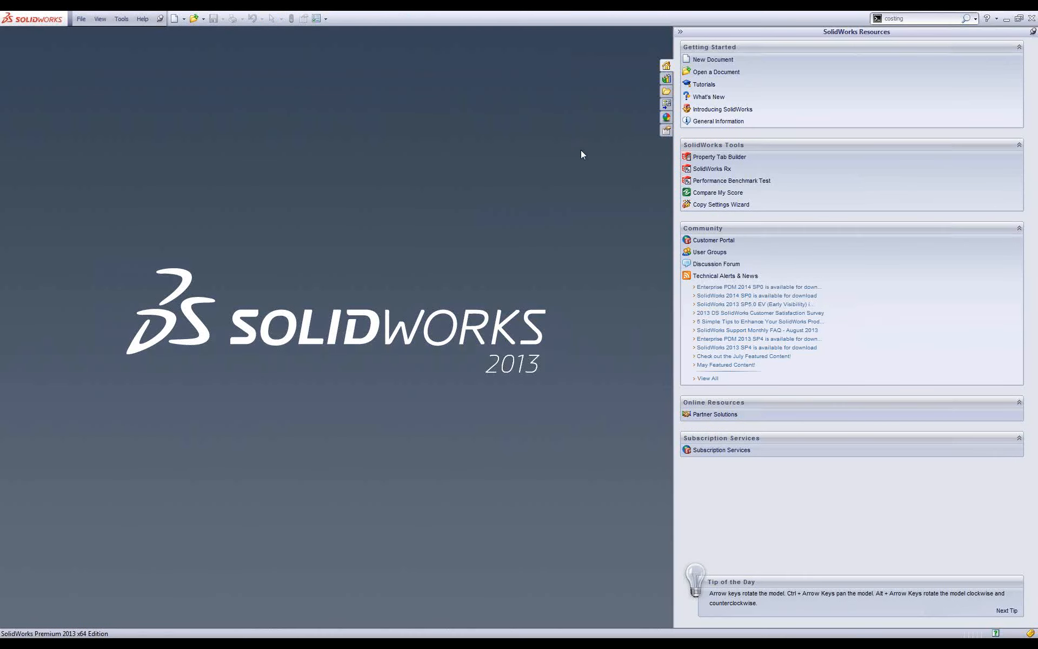
key("r")
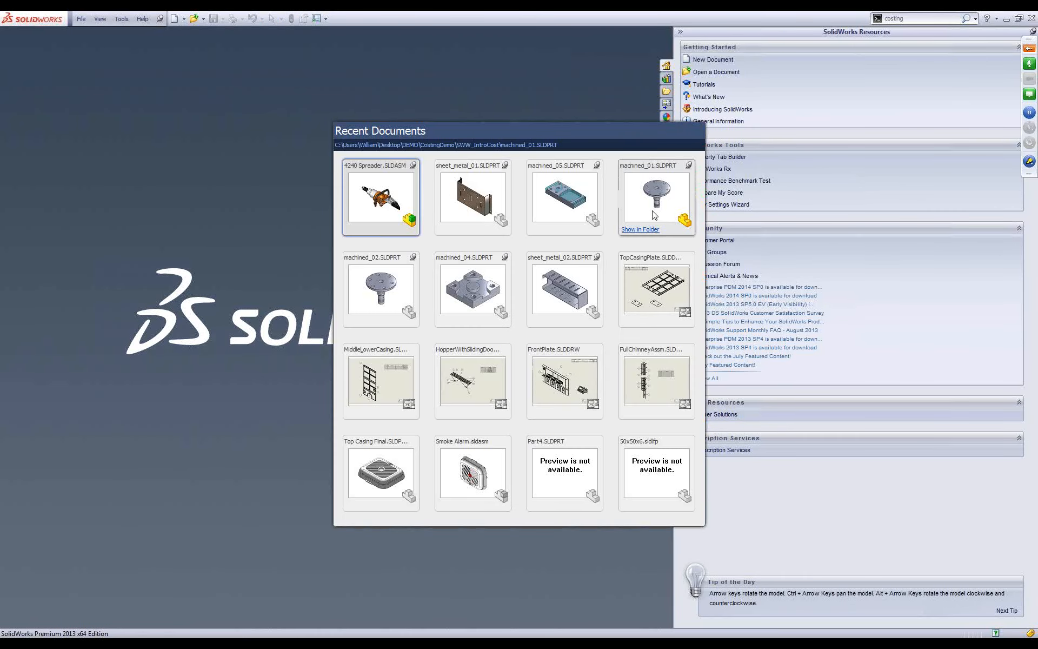
left_click(653, 215)
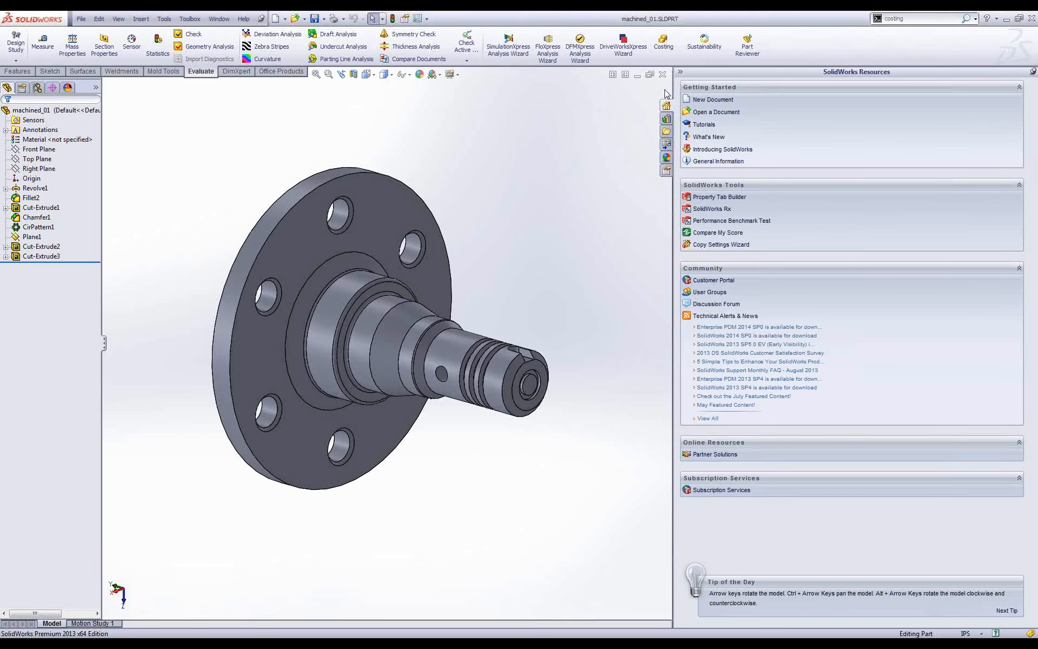
- Start a cost estimate for machined_01 using the Aluminium Alloys material class
left_click(663, 43)
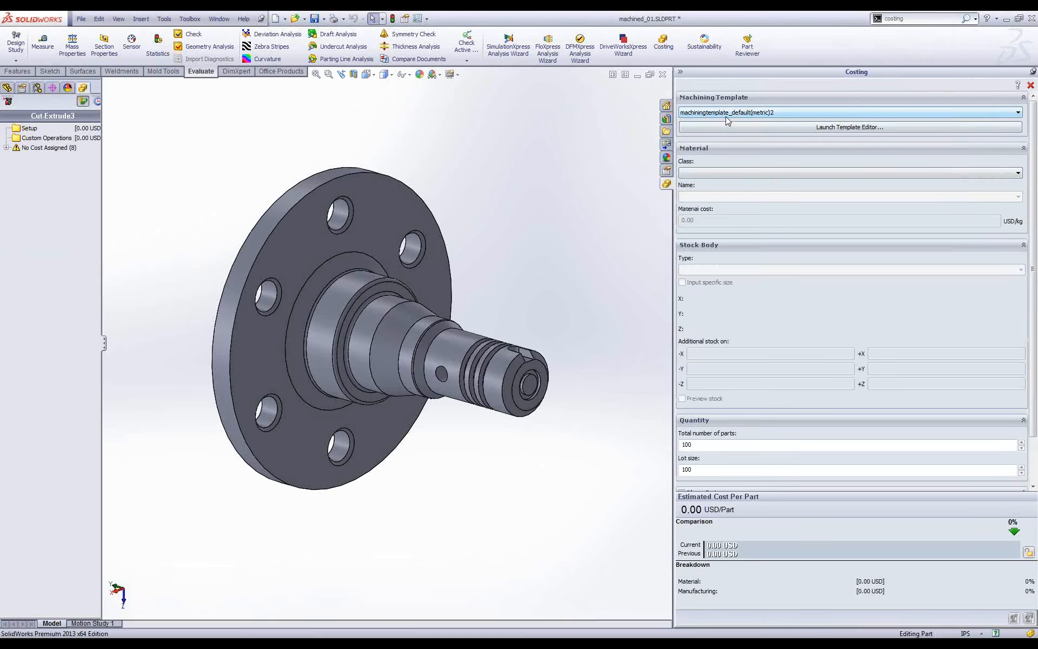
left_click(750, 177)
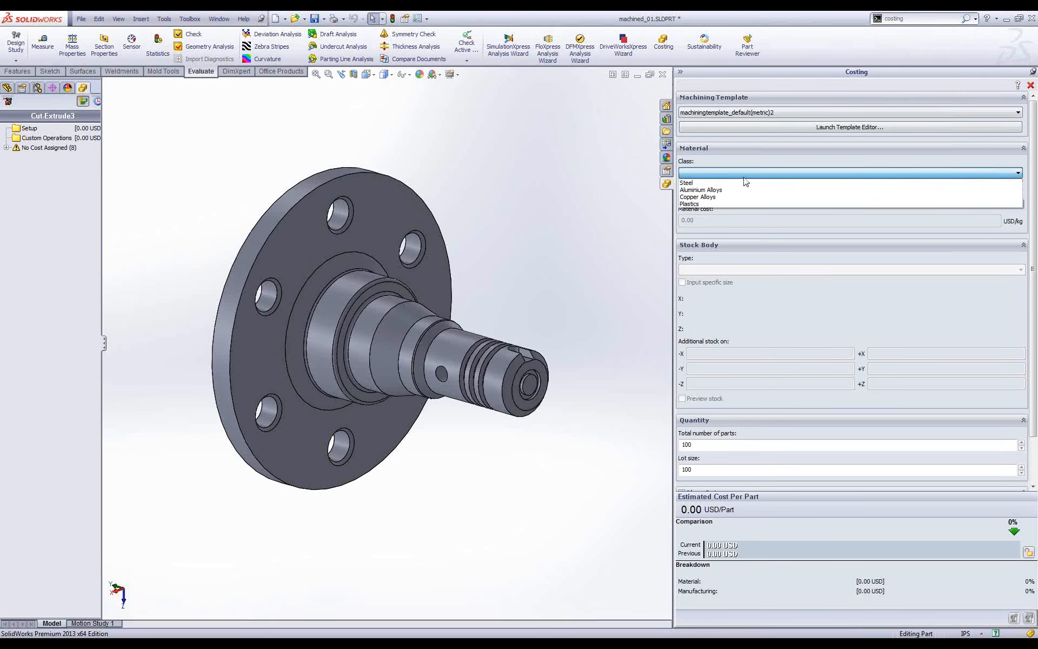
left_click(719, 190)
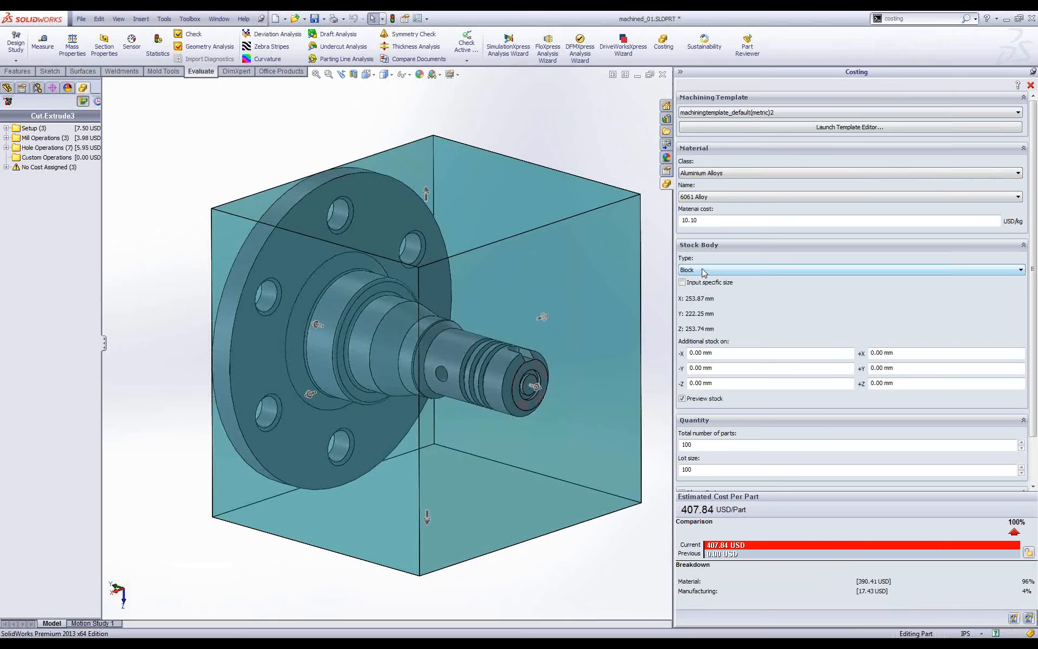
- Change the stock body type to Cylinder and update the cost estimate
left_click(703, 271)
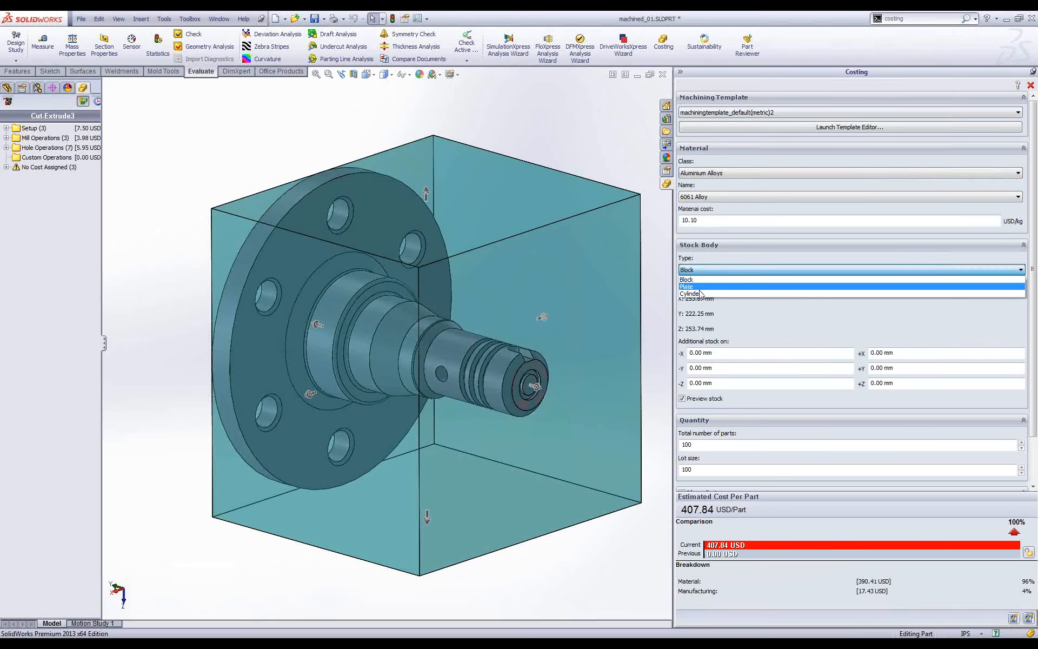
left_click(696, 294)
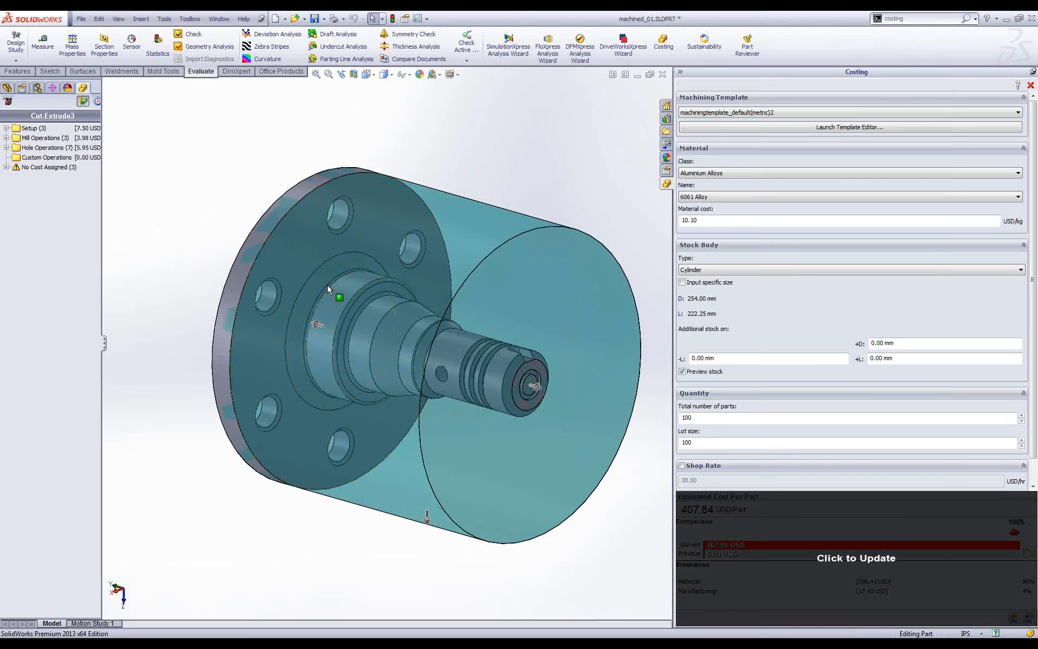
left_click(848, 544)
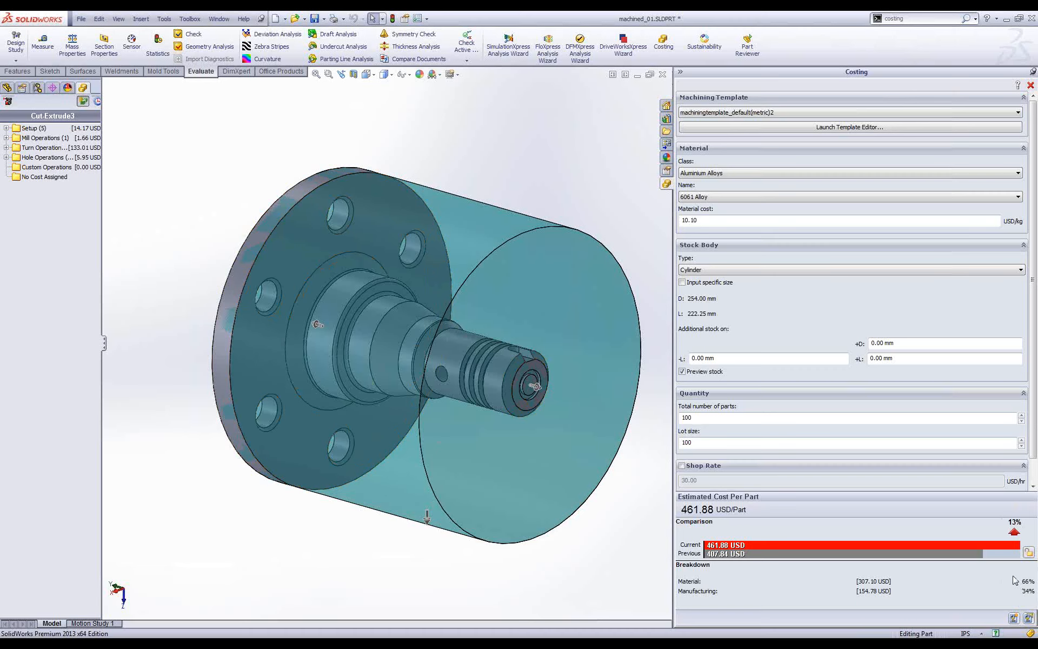
- Close machined_01 without saving and open machined_02 from the recent documents
left_click(662, 76)
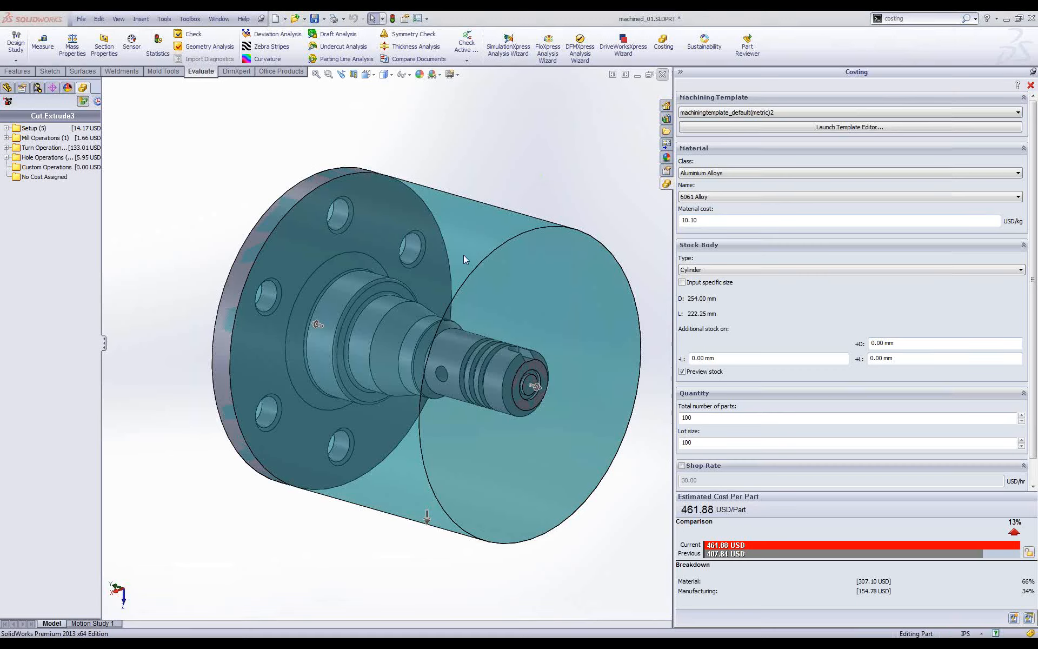
left_click(518, 354)
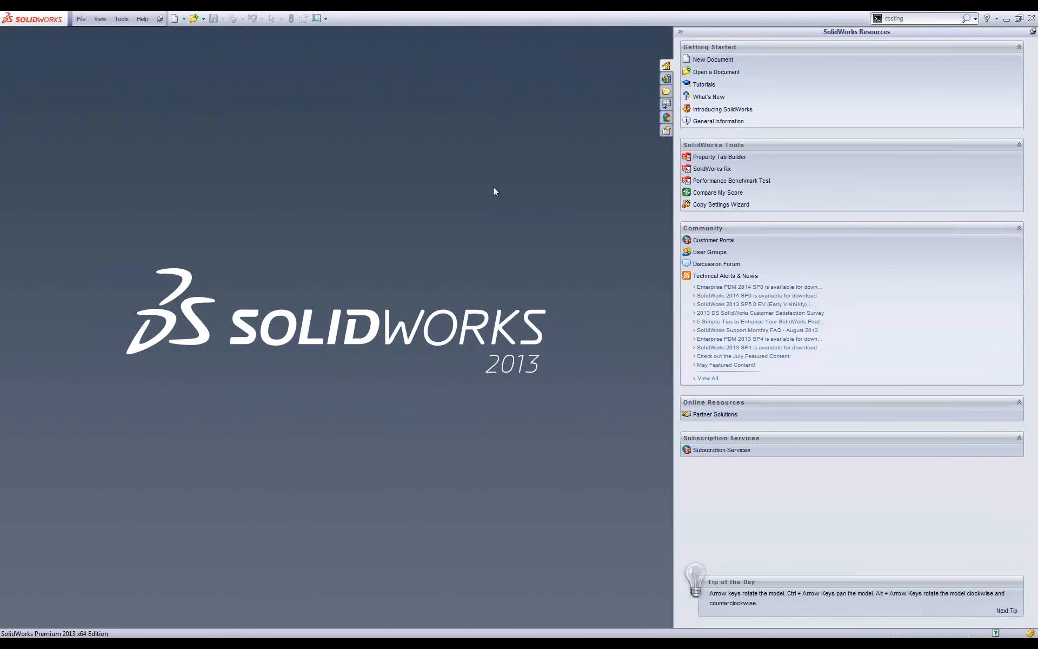
key("r")
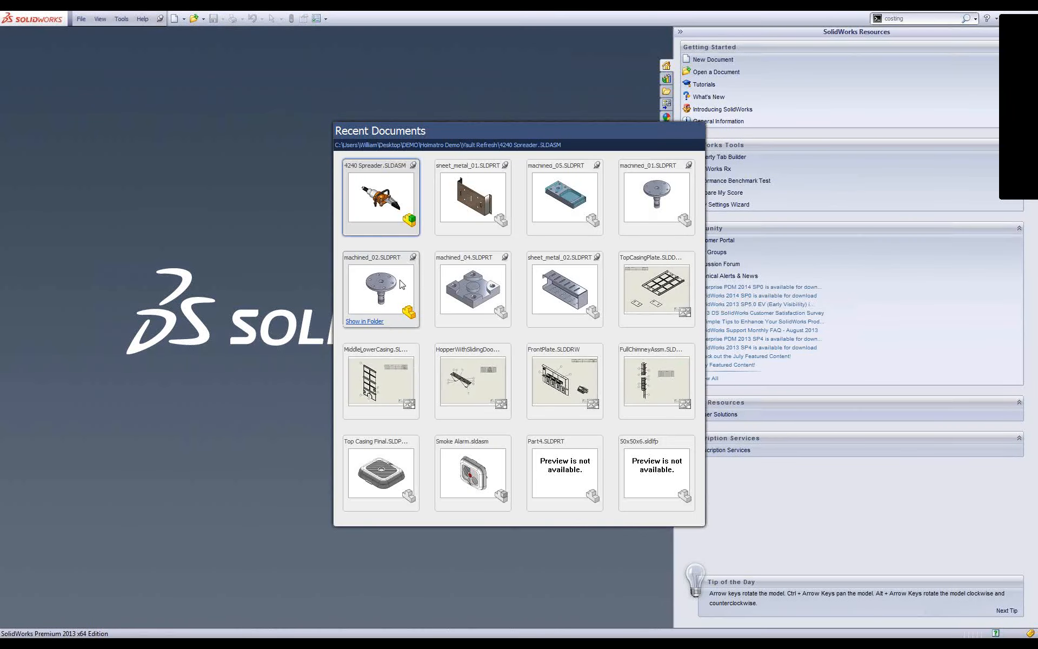
left_click(402, 285)
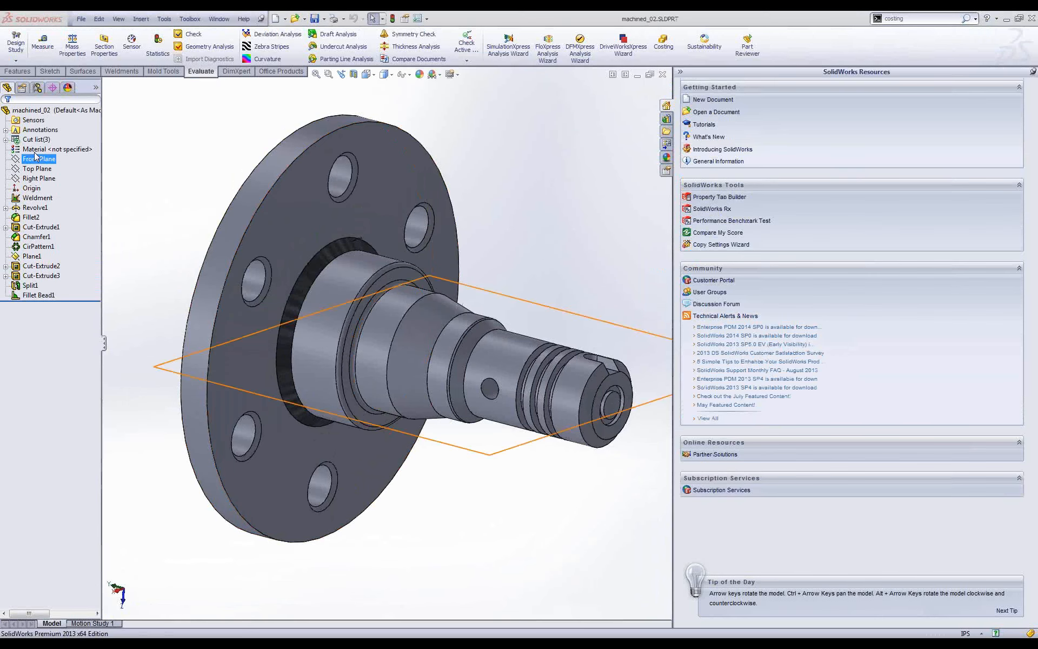
- Examine the cut list bodies of machined_02: the fillet bead, the split flange and the split shaft
left_click(6, 139)
left_click(49, 168)
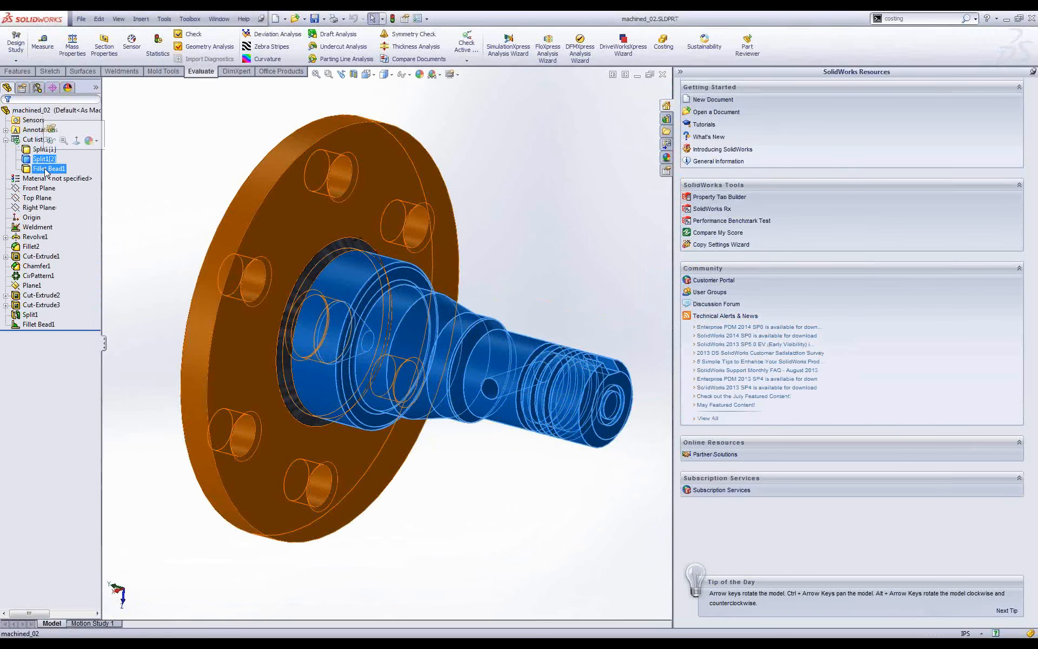
left_click(44, 158, "ctrl")
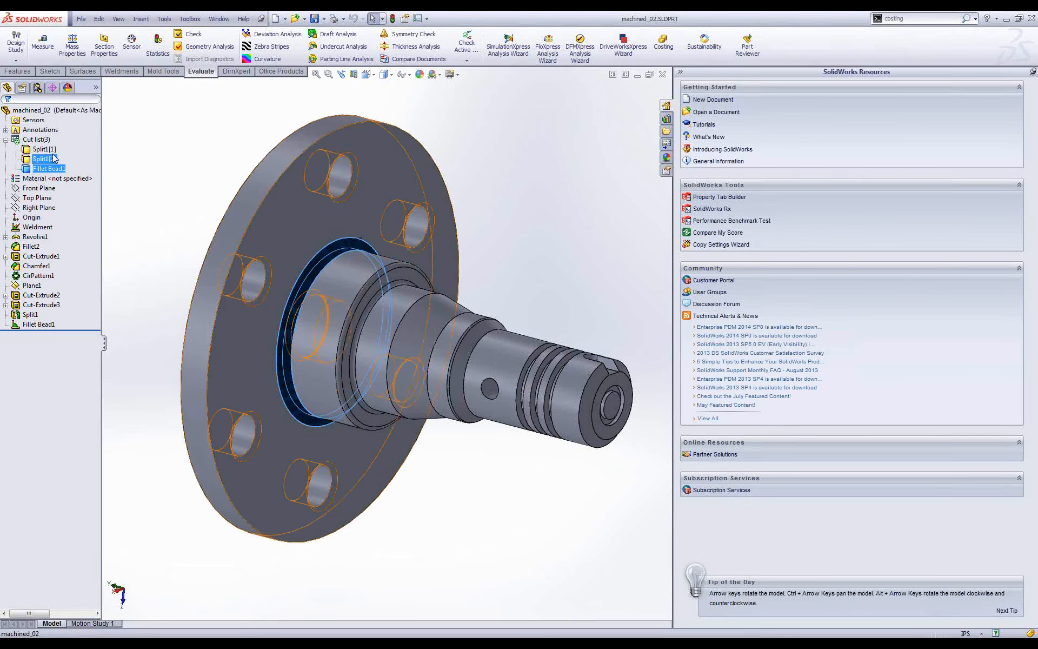
left_click(44, 159)
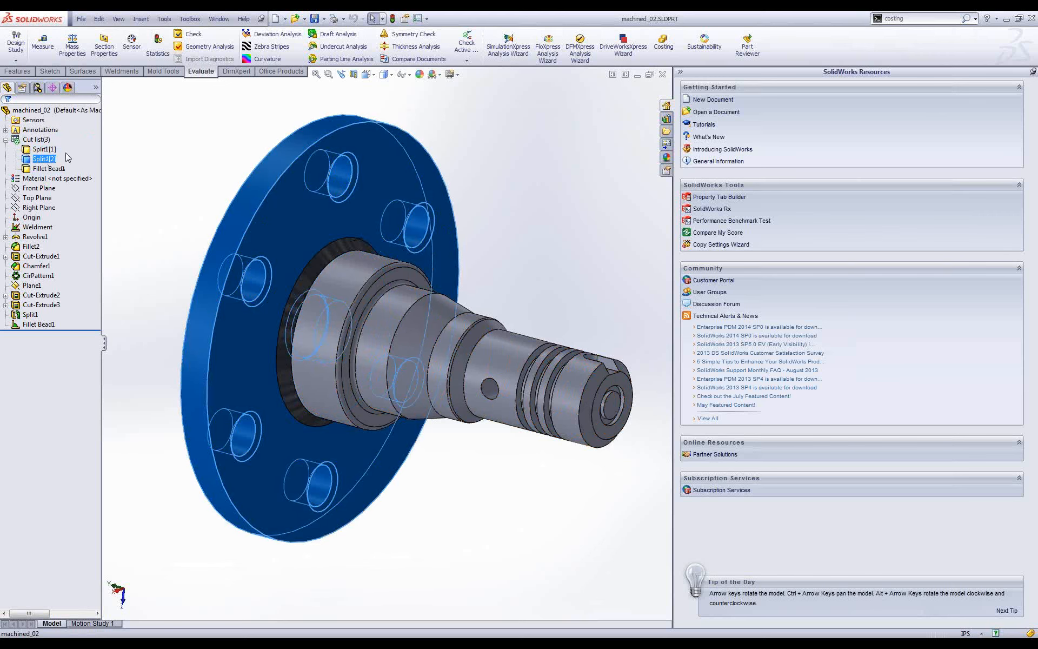
left_click(44, 149)
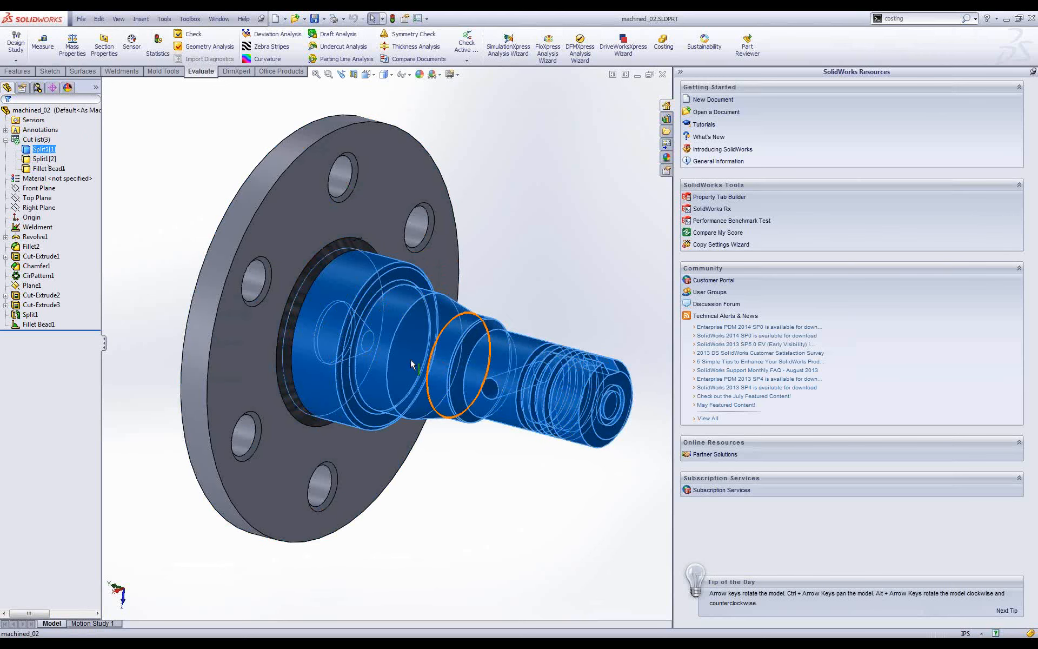
left_click(602, 283)
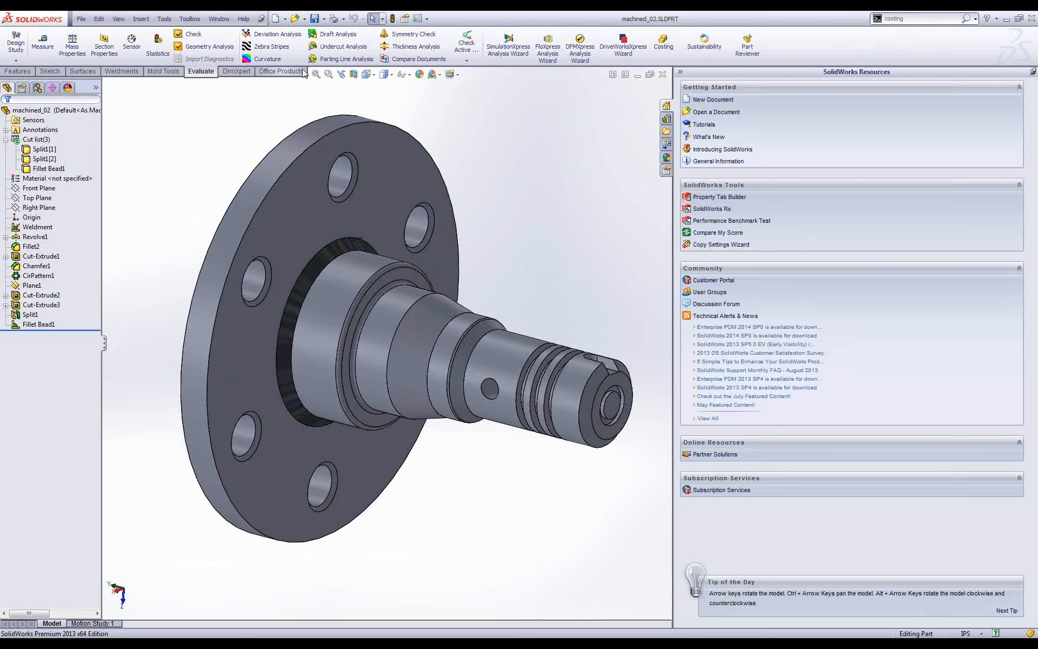
- Start a cost estimate for machined_02 and set the Fillet Bead1 body's type to Custom
left_click(664, 48)
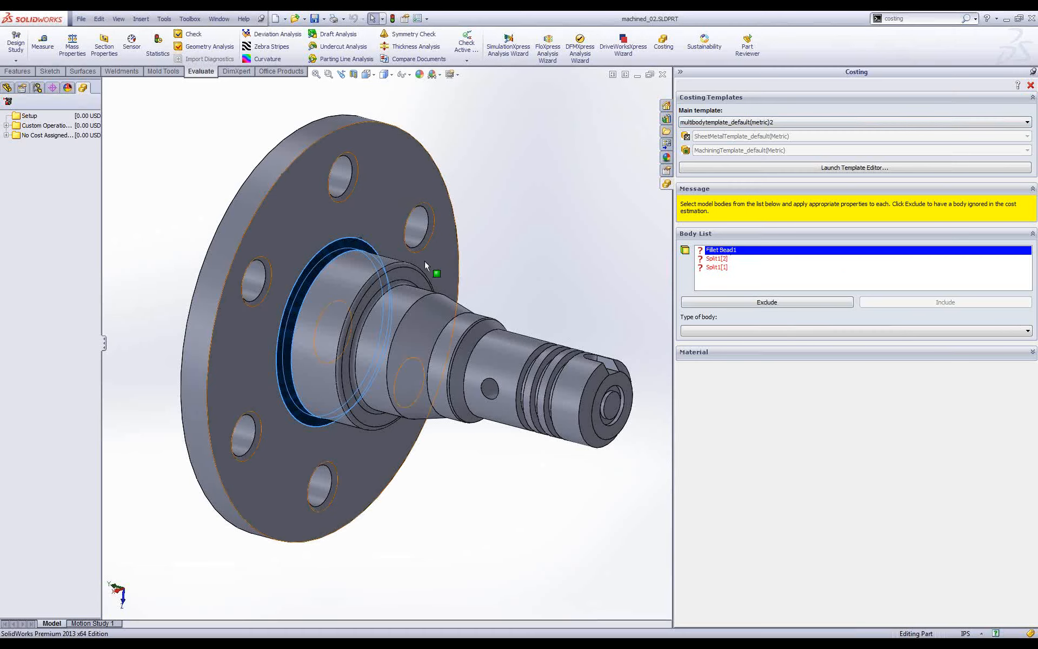
left_click(840, 331)
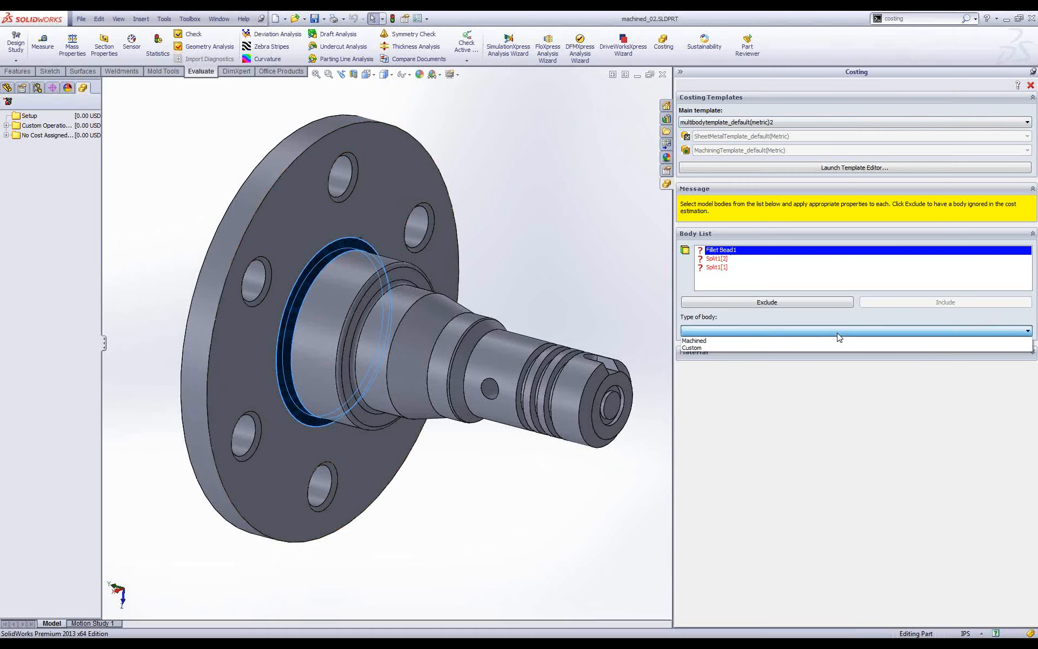
left_click(704, 348)
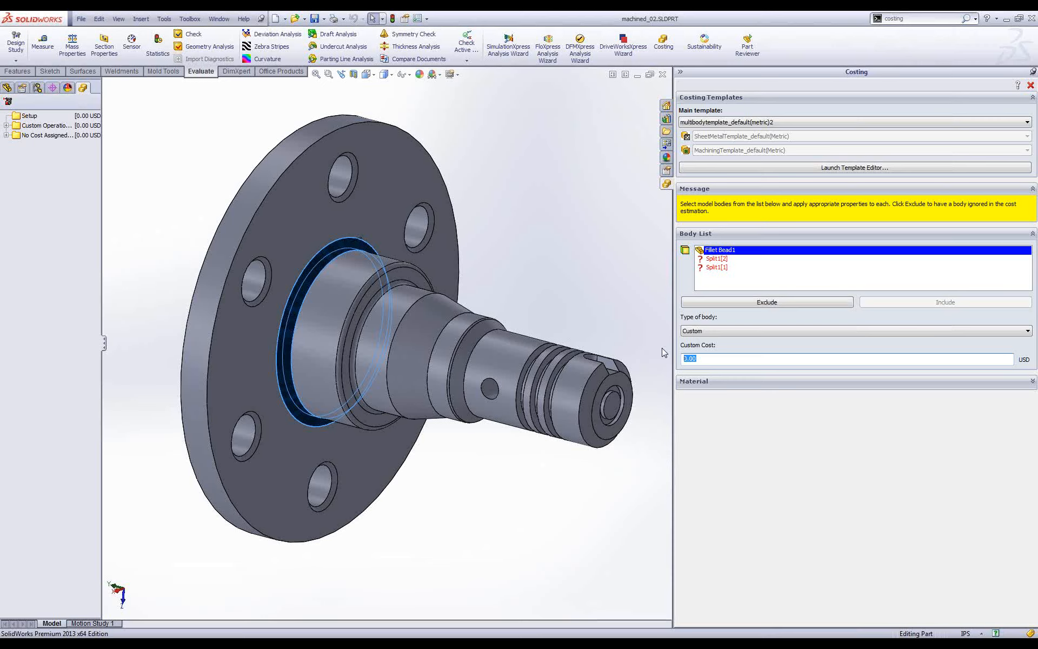
- Set Fillet Bead1's custom cost to 5 USD and define body Split1[2] as Machined in Aluminium Alloys, 6061 Alloy
type("5")
left_click(719, 259)
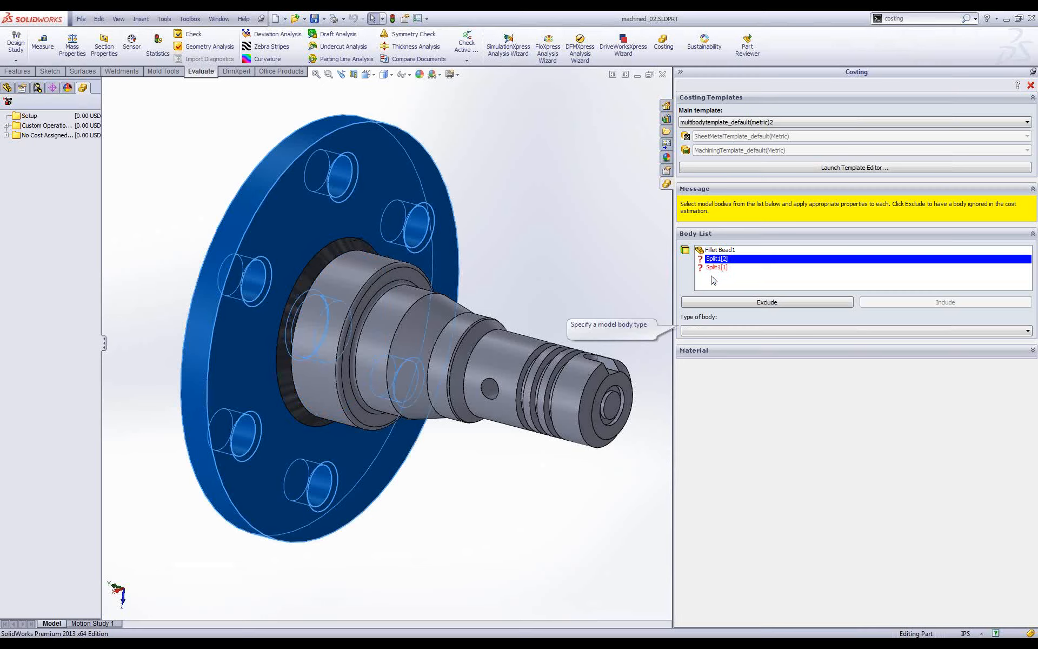
left_click(725, 330)
left_click(710, 340)
left_click(739, 374)
left_click(729, 396)
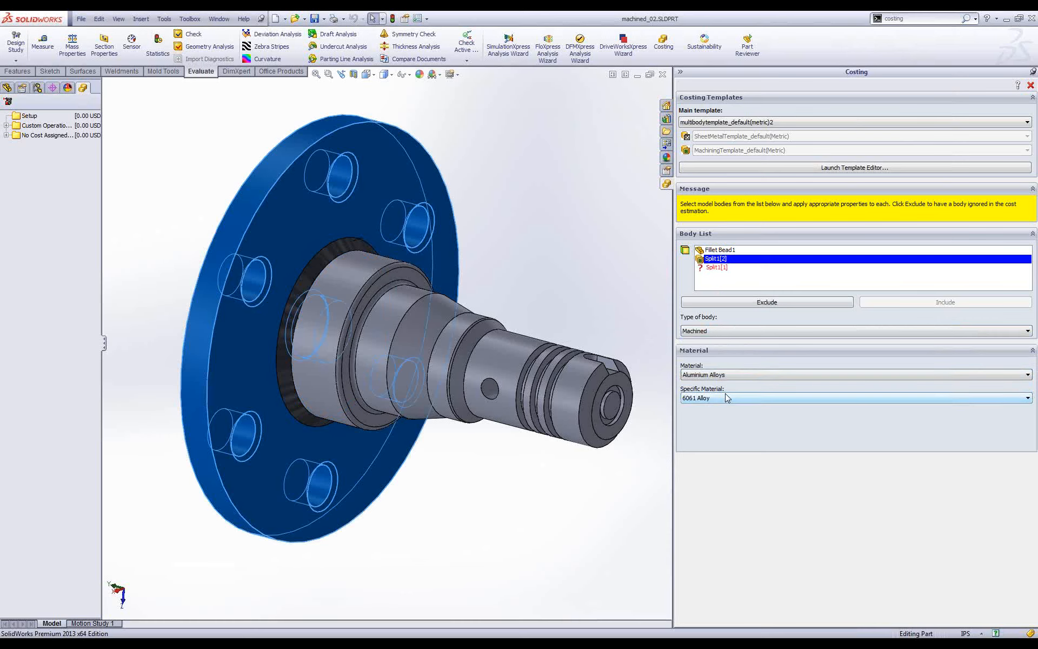
- Define body Split1[1] as Machined in Aluminium Alloys, 6061 Alloy, and begin the multibody cost estimation
left_click(716, 268)
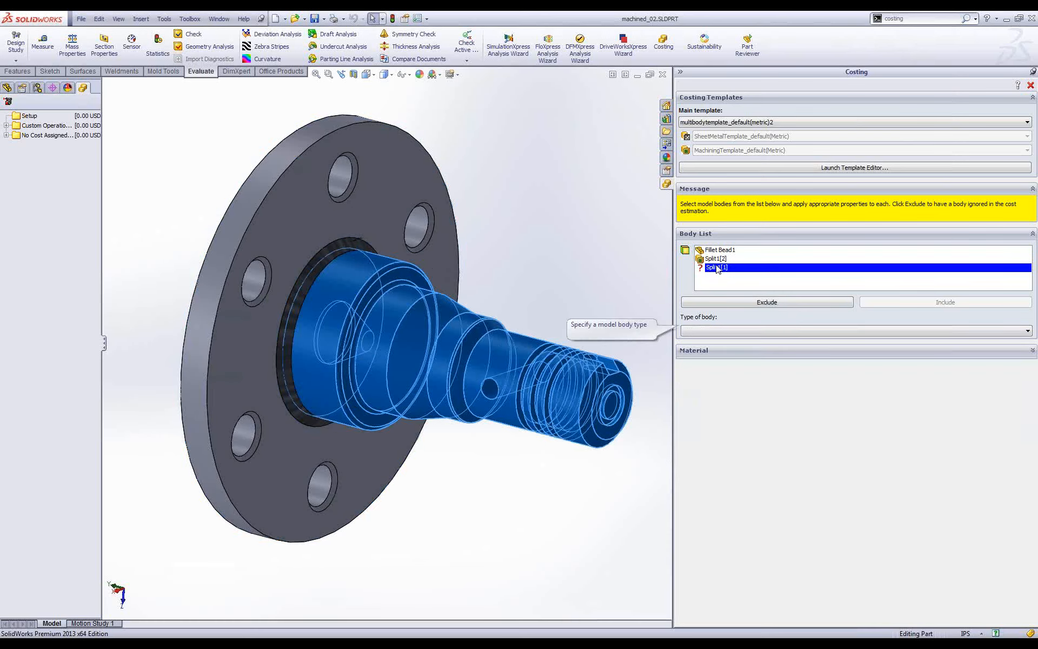
left_click(724, 330)
left_click(717, 342)
left_click(718, 374)
left_click(710, 392)
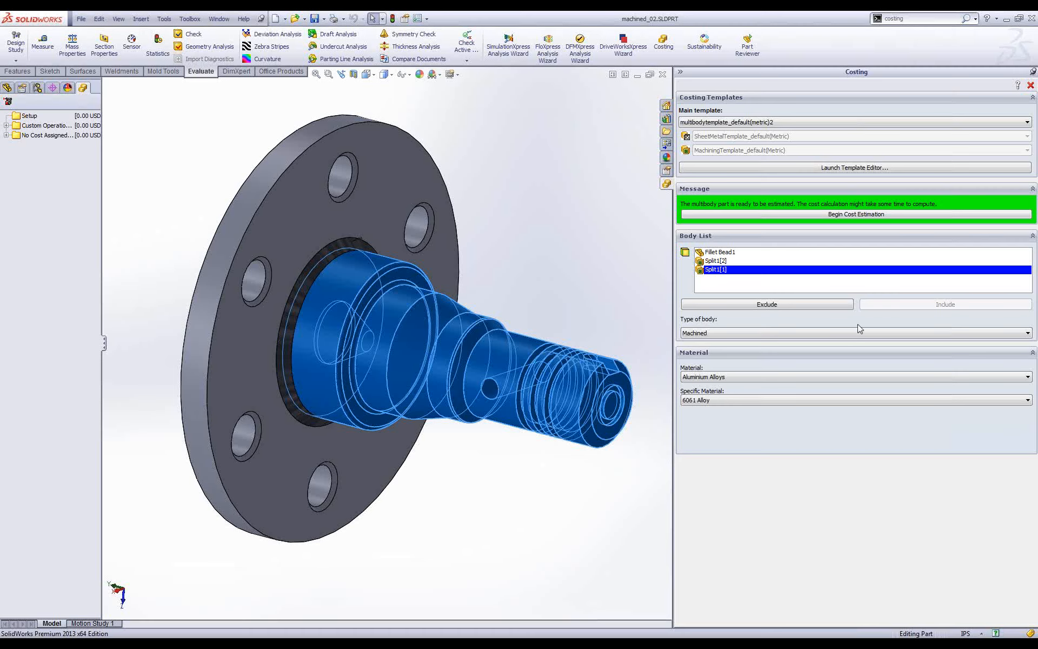
left_click(847, 214)
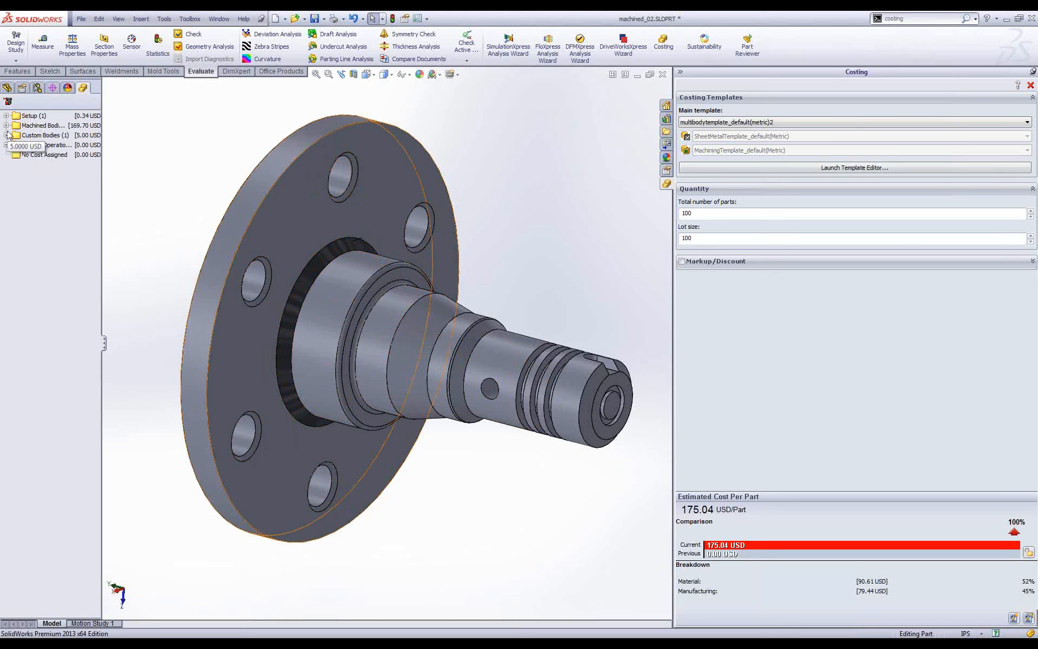
- Expand the setup, machined and custom body costs and override the Fillet Bead1 cost with 6 USD
left_click(6, 115)
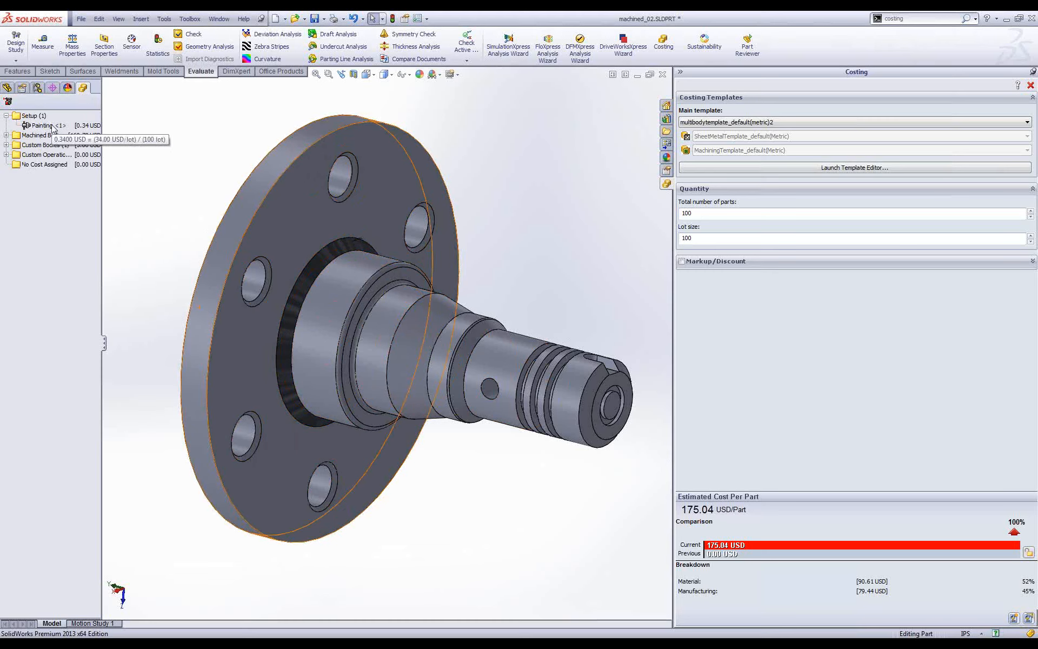
left_click(6, 136)
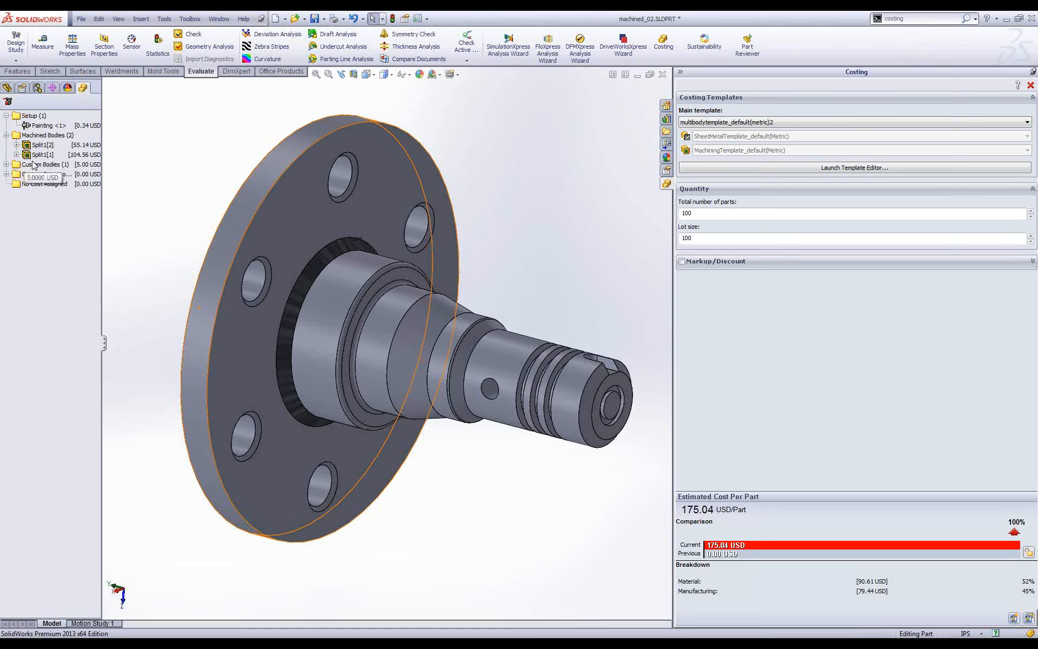
left_click(6, 164)
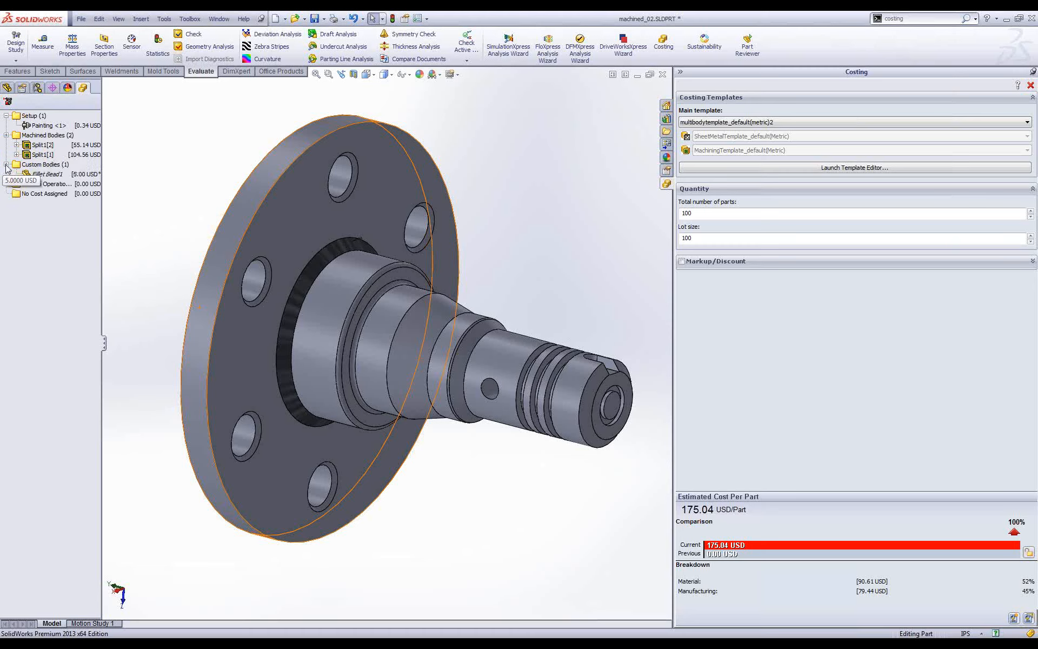
left_click(47, 174)
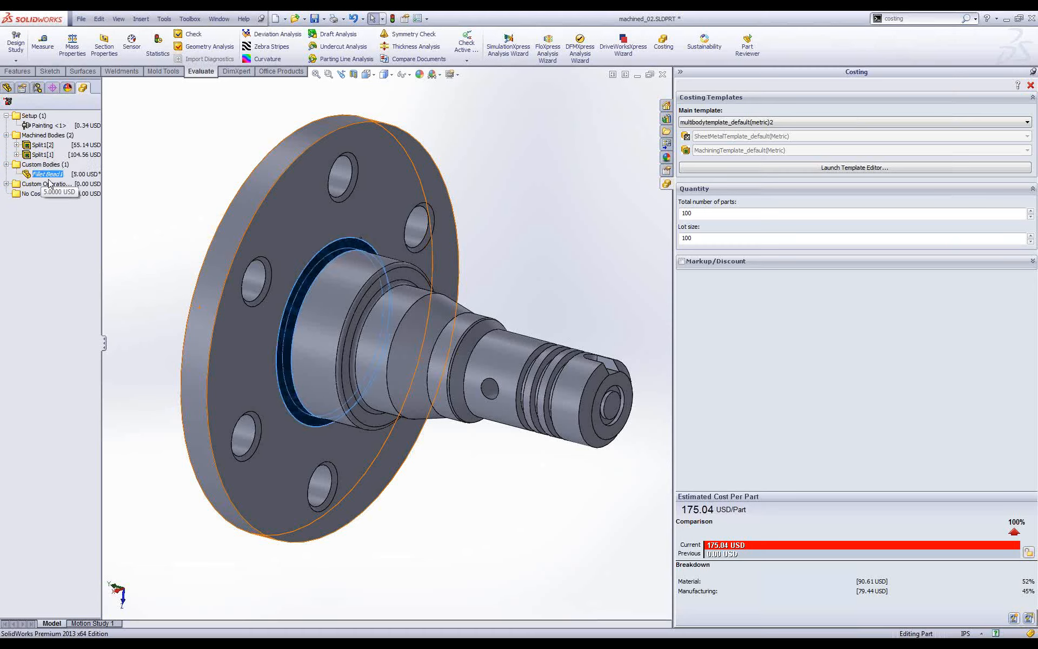
right_click(80, 176)
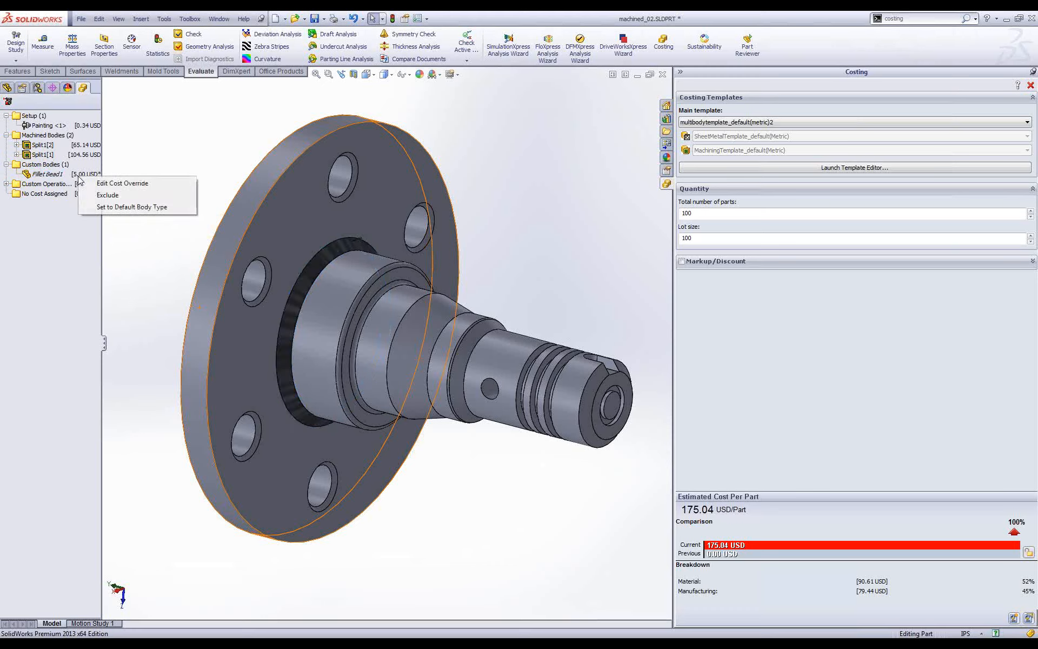
left_click(135, 183)
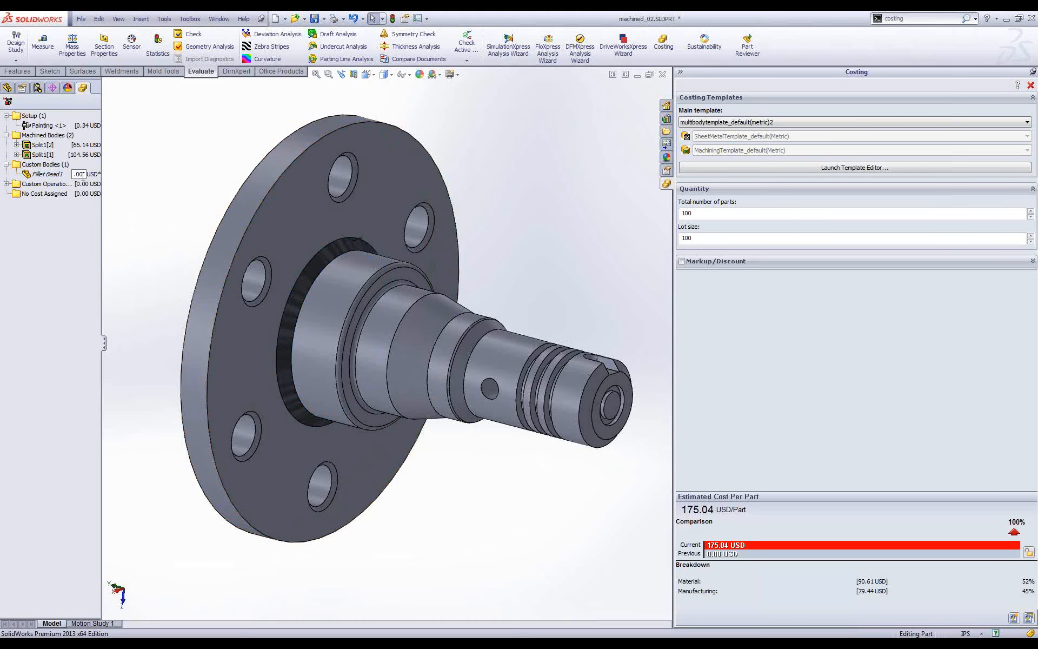
type("40")
type("6")
left_click(124, 168)
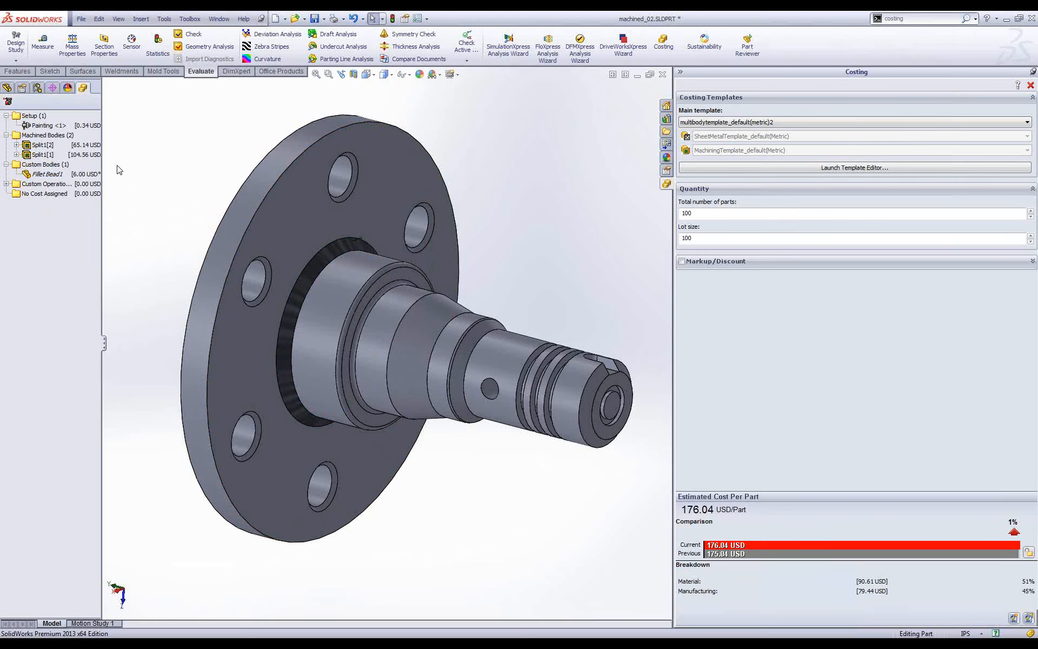
- Open the detailed costing of flange body Split1[2] and examine its setup, mill and hole operations
left_click(42, 145)
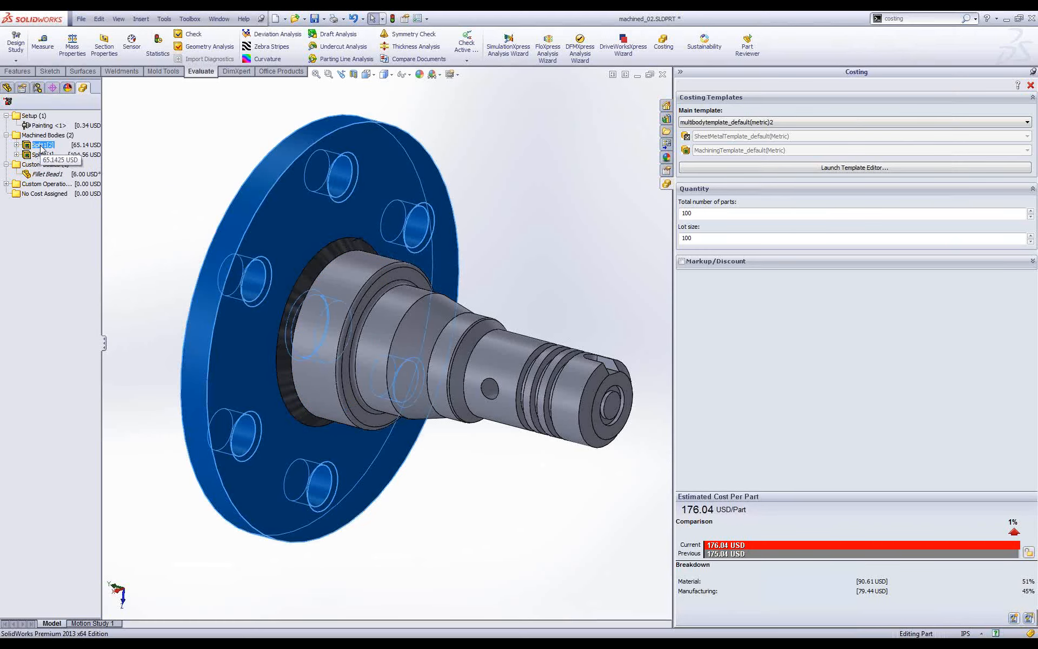
left_click(17, 145)
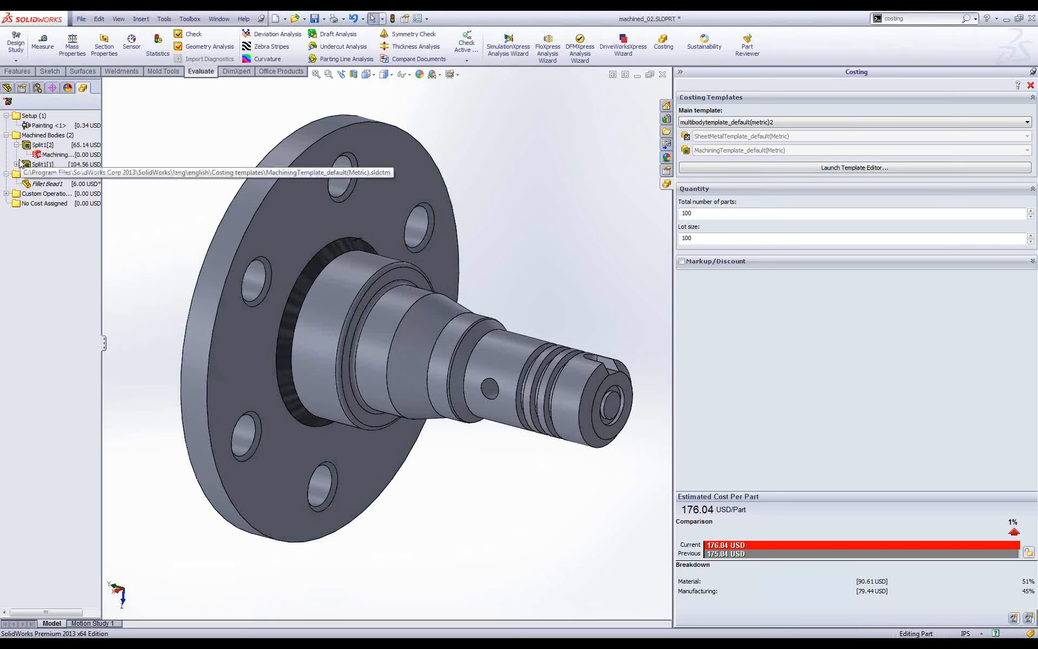
left_click(17, 164)
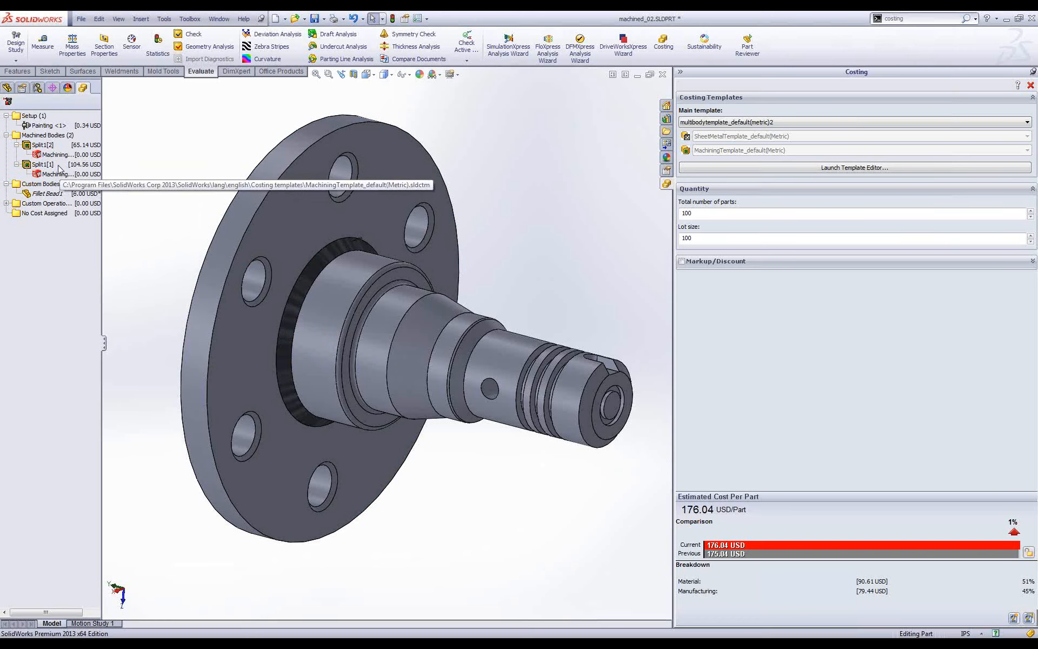
double_click(46, 145)
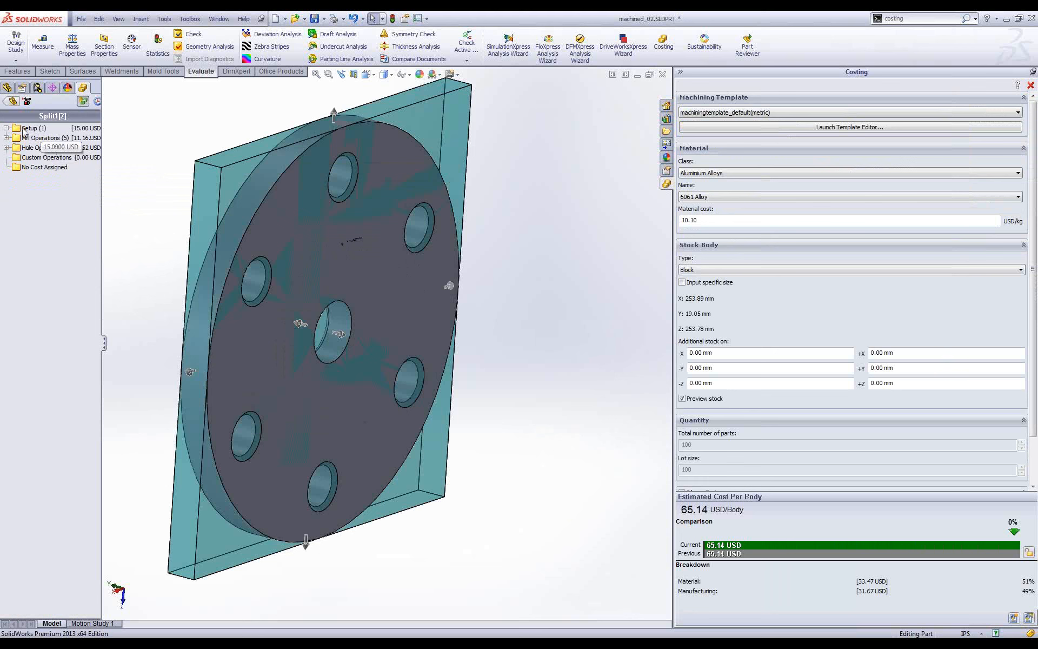
left_click(6, 129)
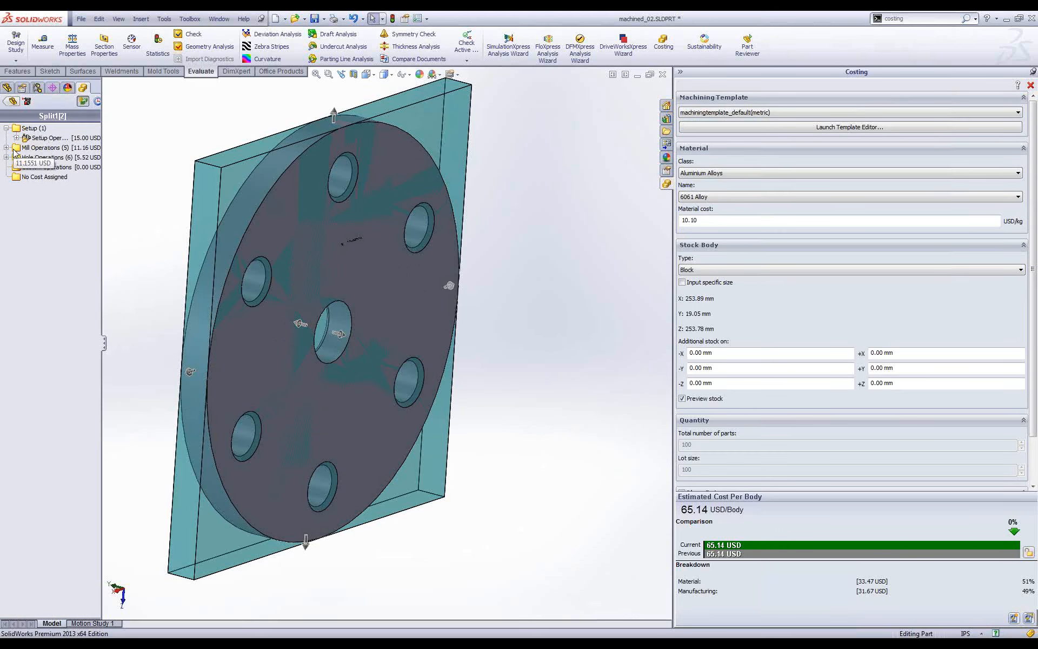
left_click(6, 148)
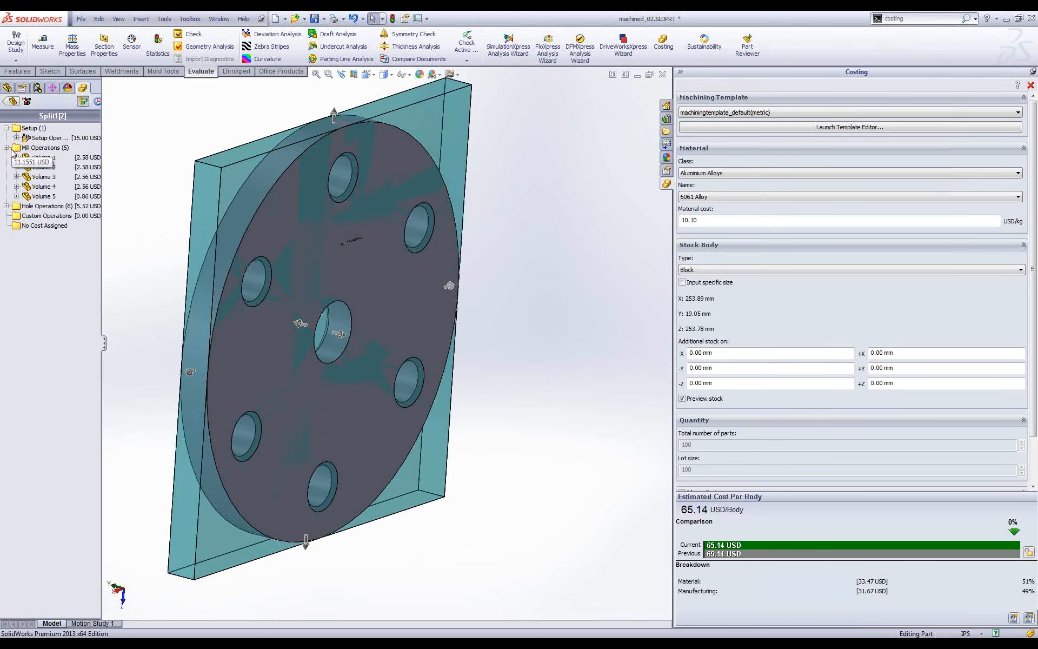
left_click(6, 206)
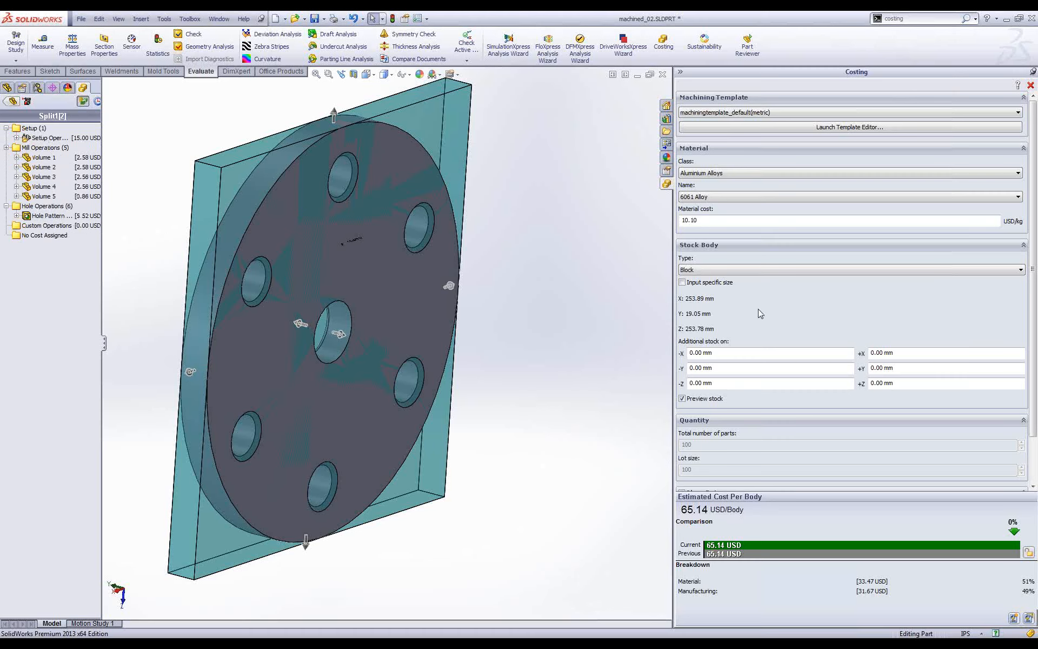
- Change the Split1[2] stock body type to Plate and update its cost estimate
left_click(745, 270)
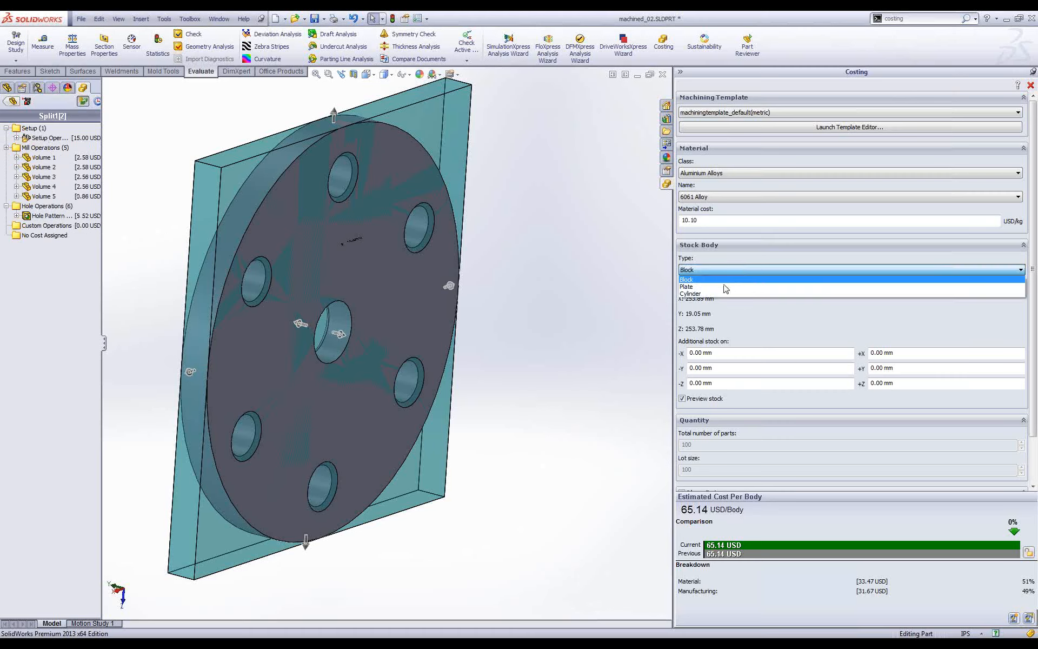
left_click(740, 287)
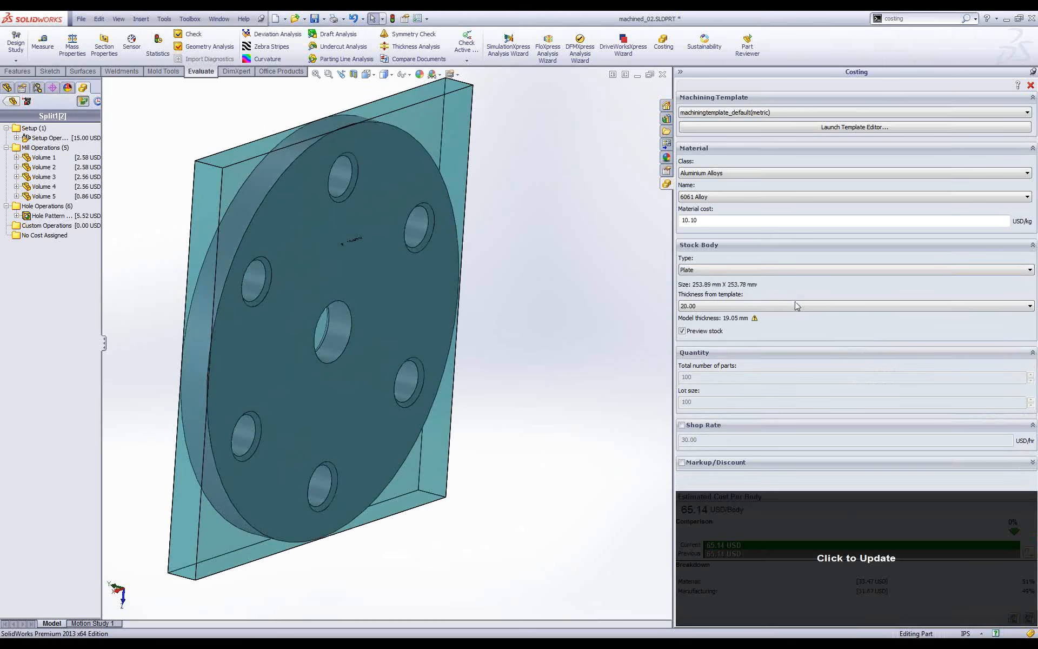
left_click(864, 545)
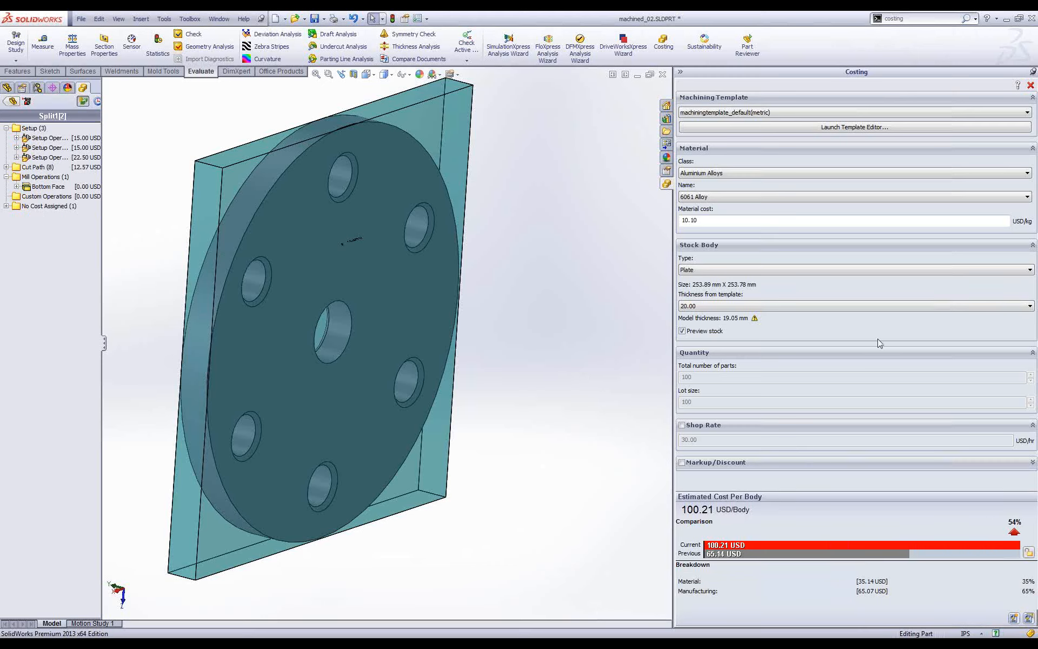
- Set the Split1[2] stock body type back to Block and recalculate its cost
left_click(935, 269)
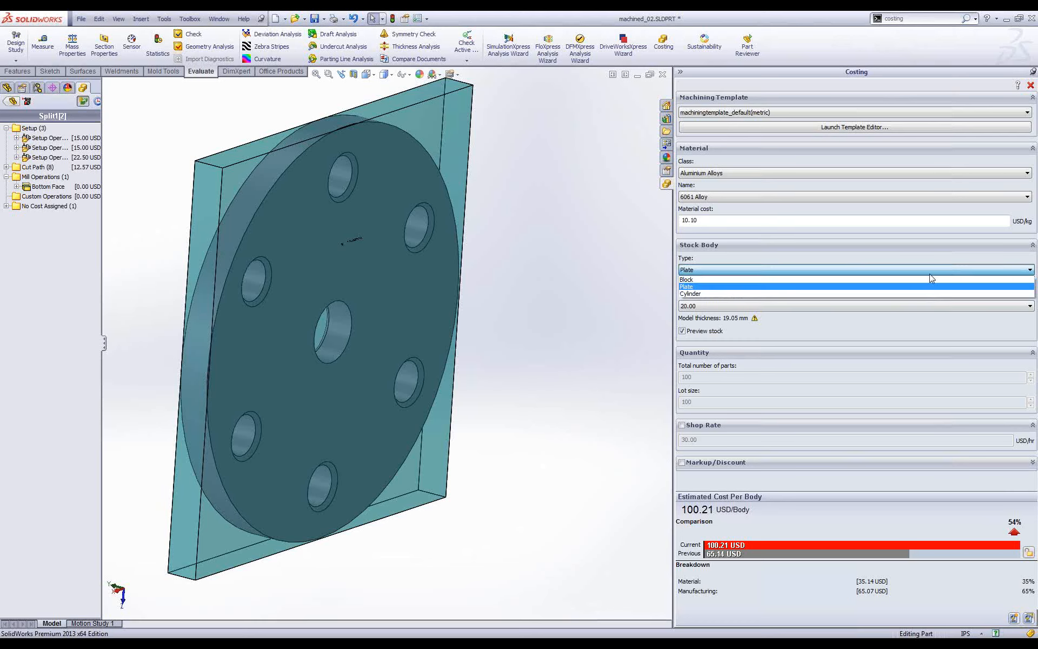
left_click(729, 280)
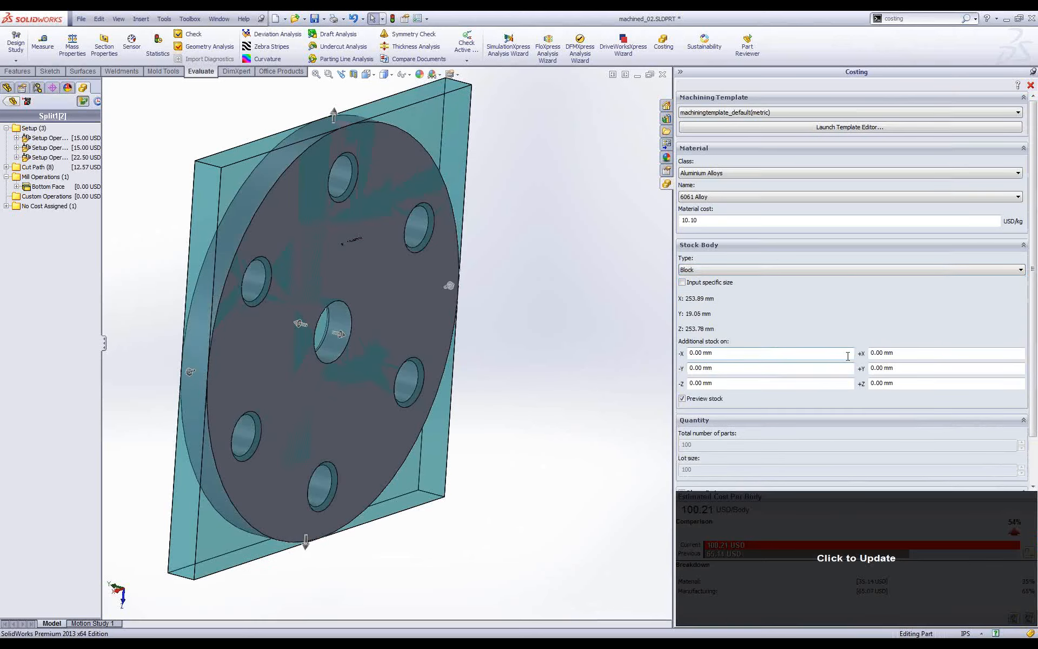
left_click(859, 562)
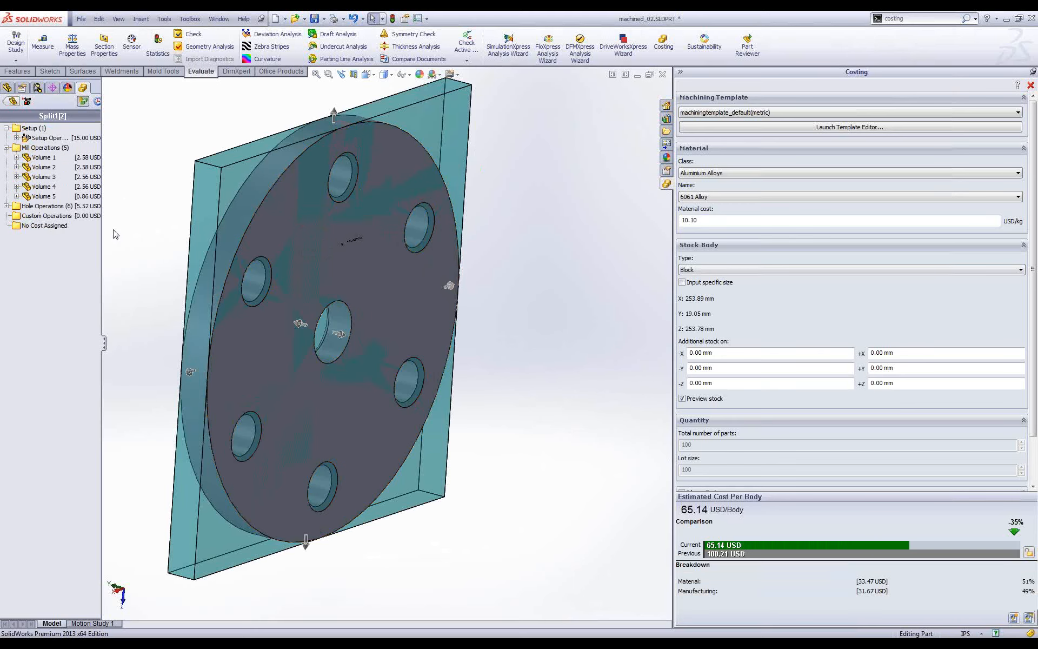
- Open the detailed costing of shaft body Split1[1], set its stock body type to Cylinder and update the estimate
left_click(12, 102)
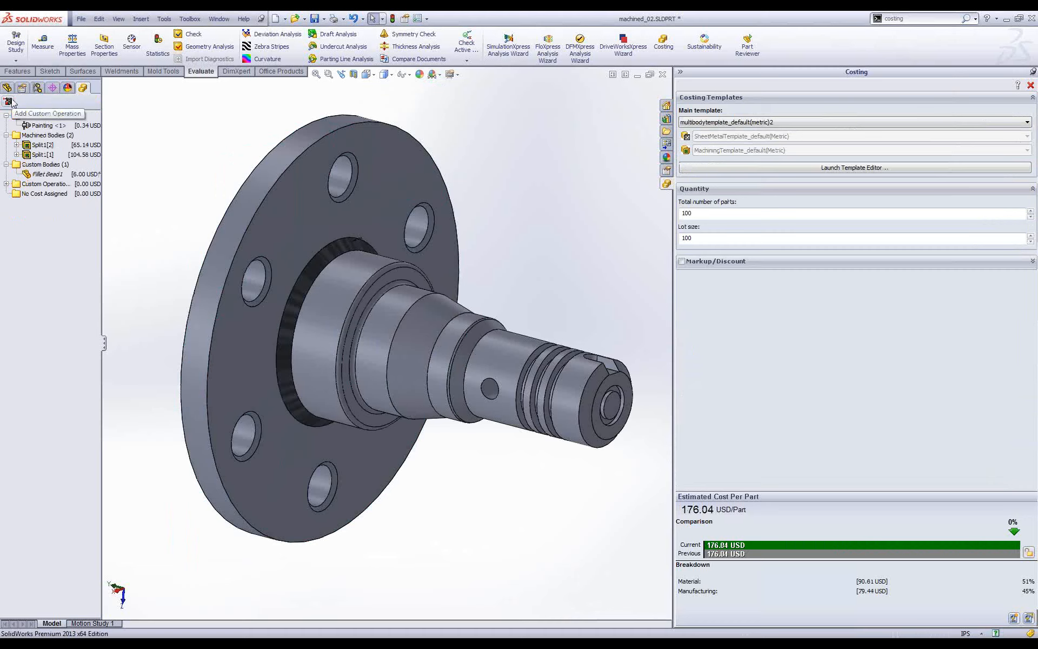
left_click(42, 145)
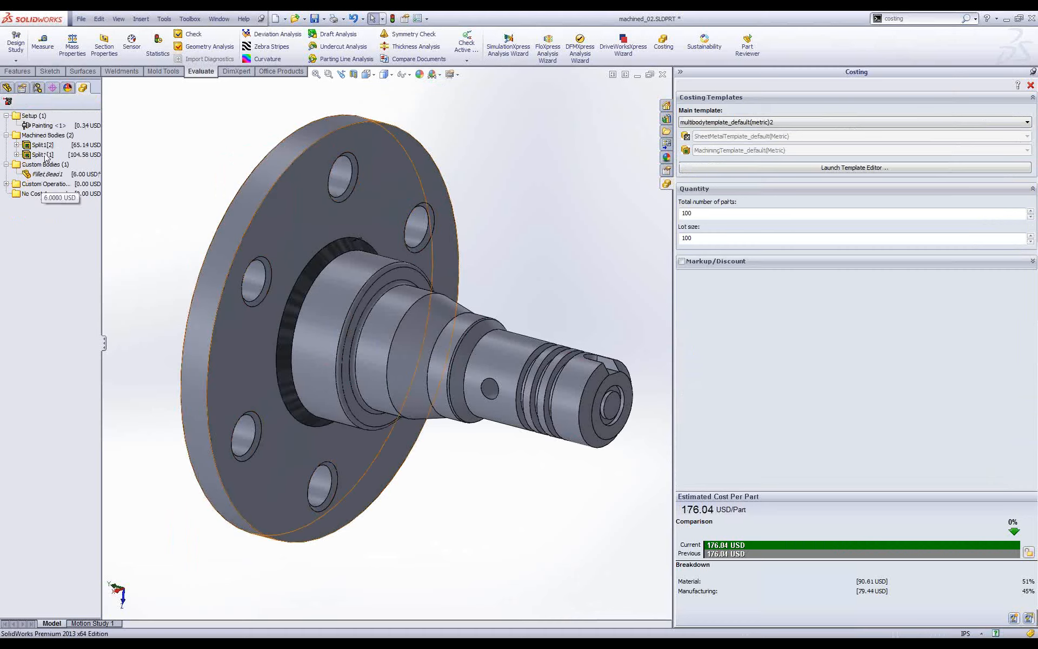
left_click(42, 155)
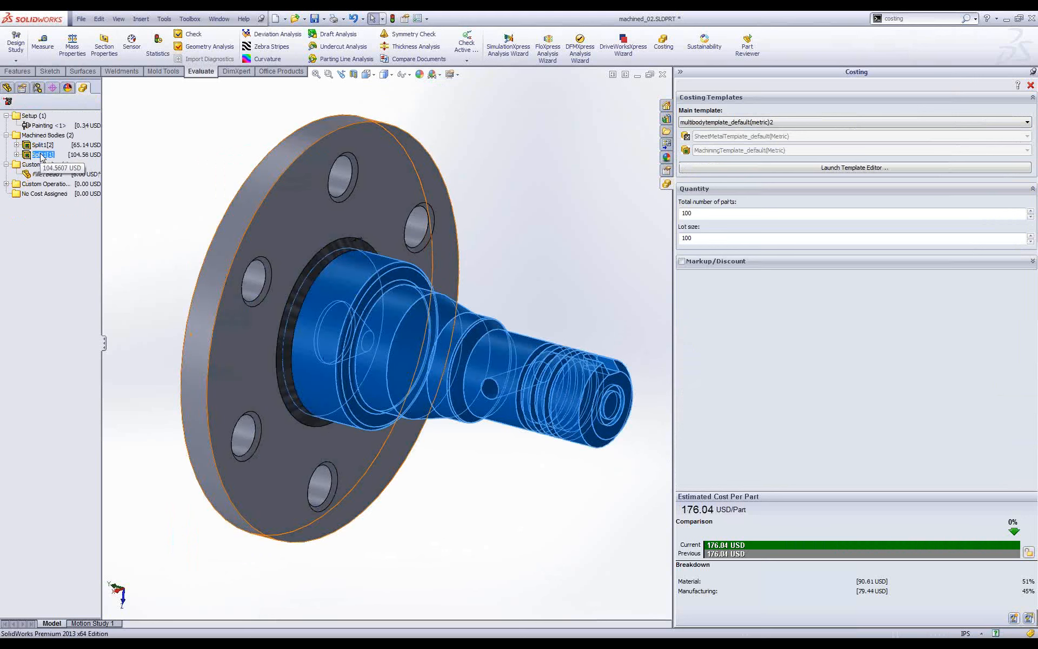
double_click(41, 154)
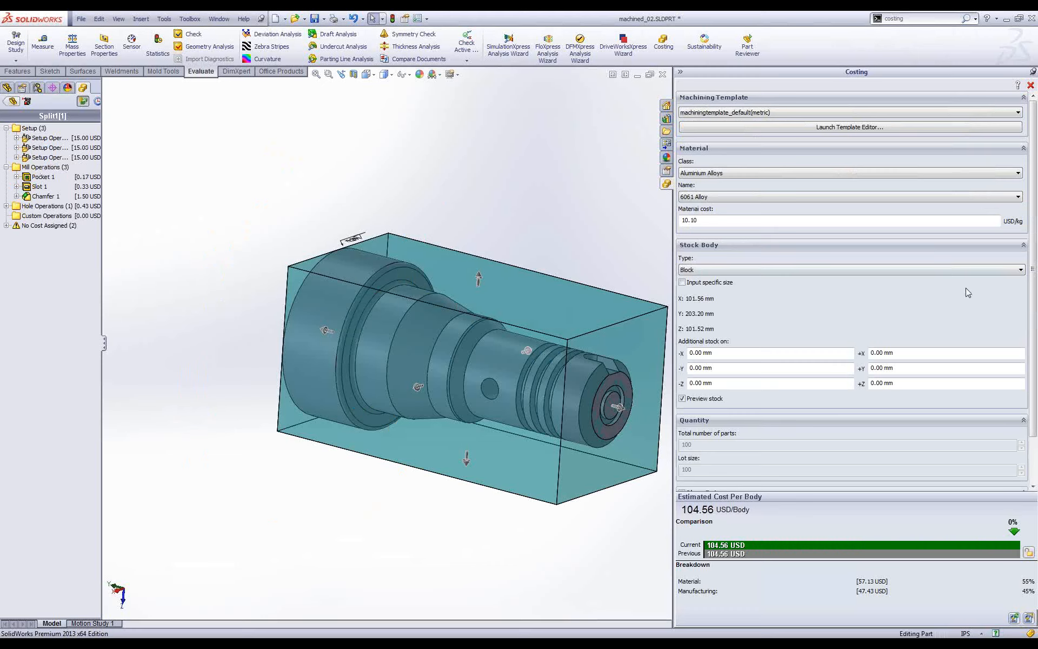
left_click(1020, 270)
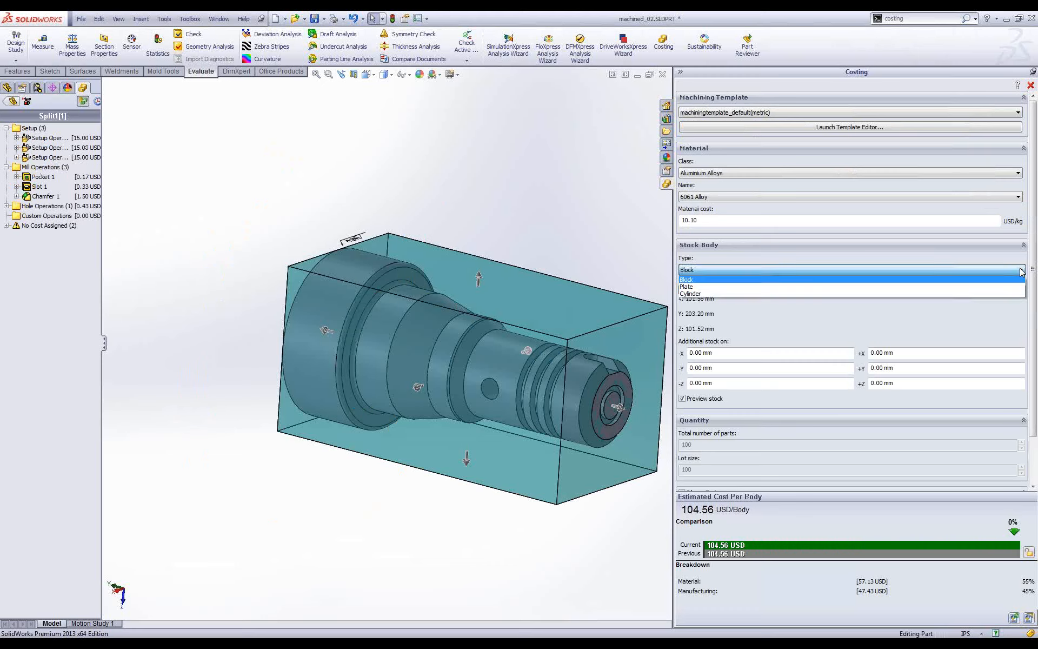
left_click(706, 295)
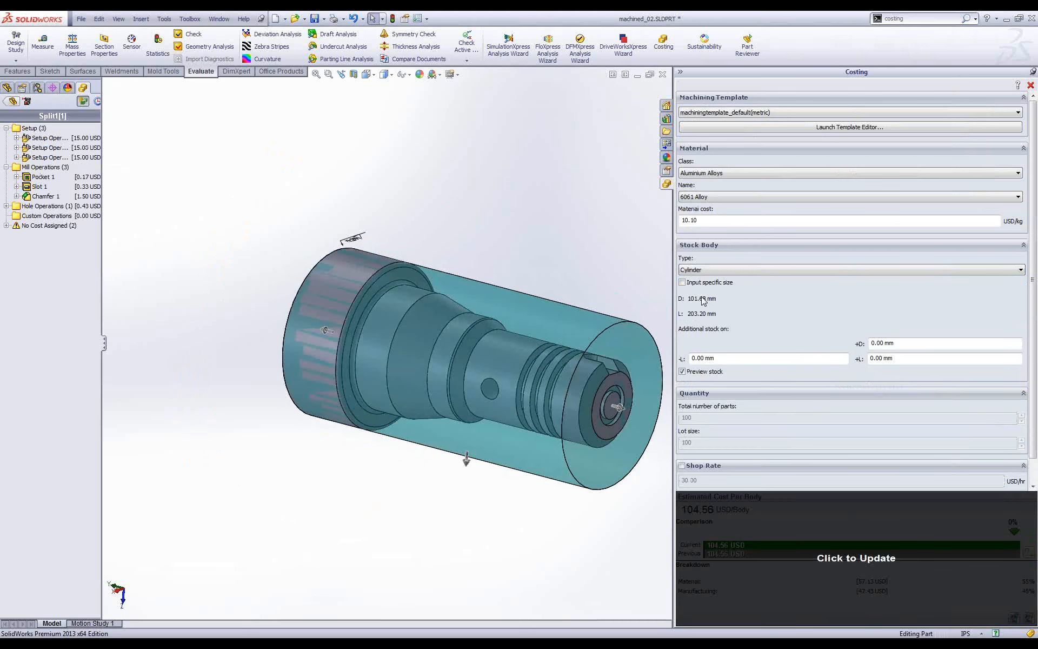
left_click(890, 550)
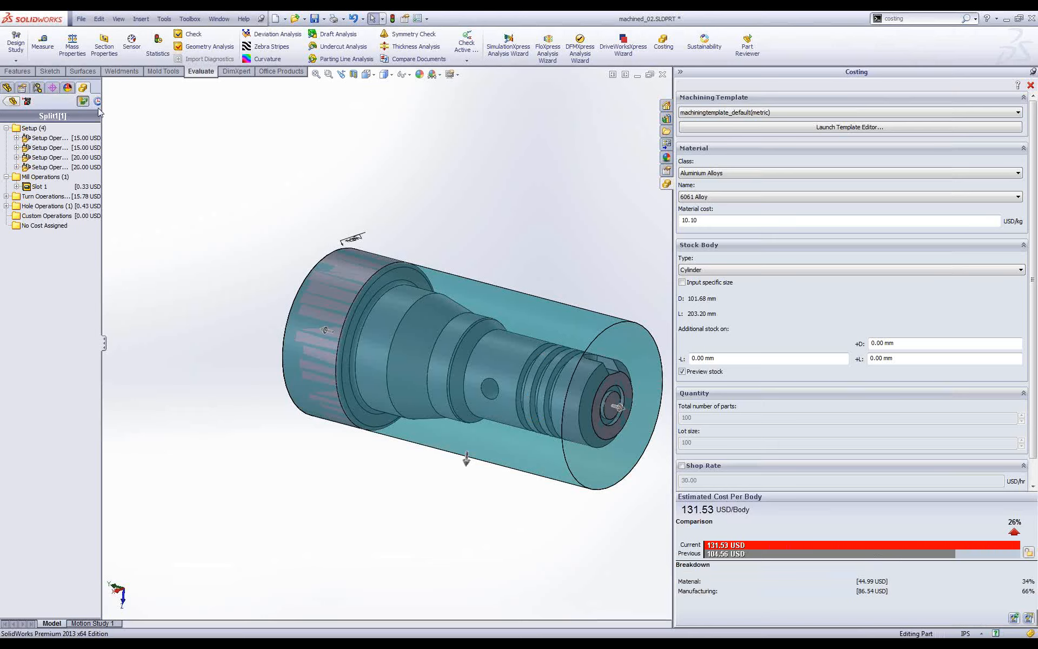
- Widen the cost tree, show operation times instead of costs for Split1[1], and return to the whole part's costing
left_click_drag(104, 349, 162, 350)
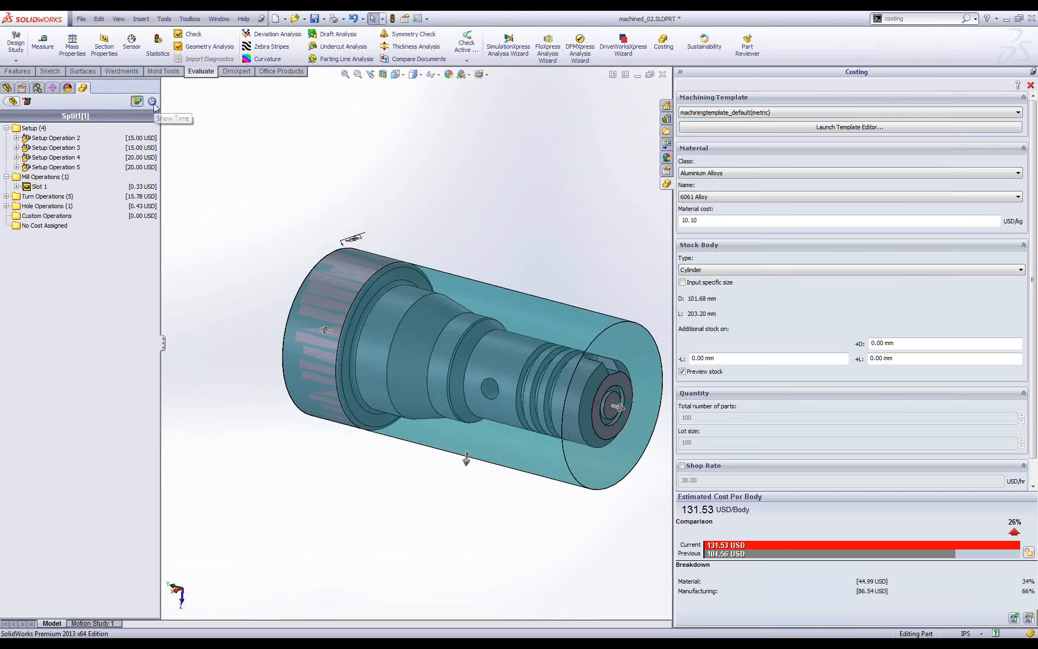
left_click(152, 101)
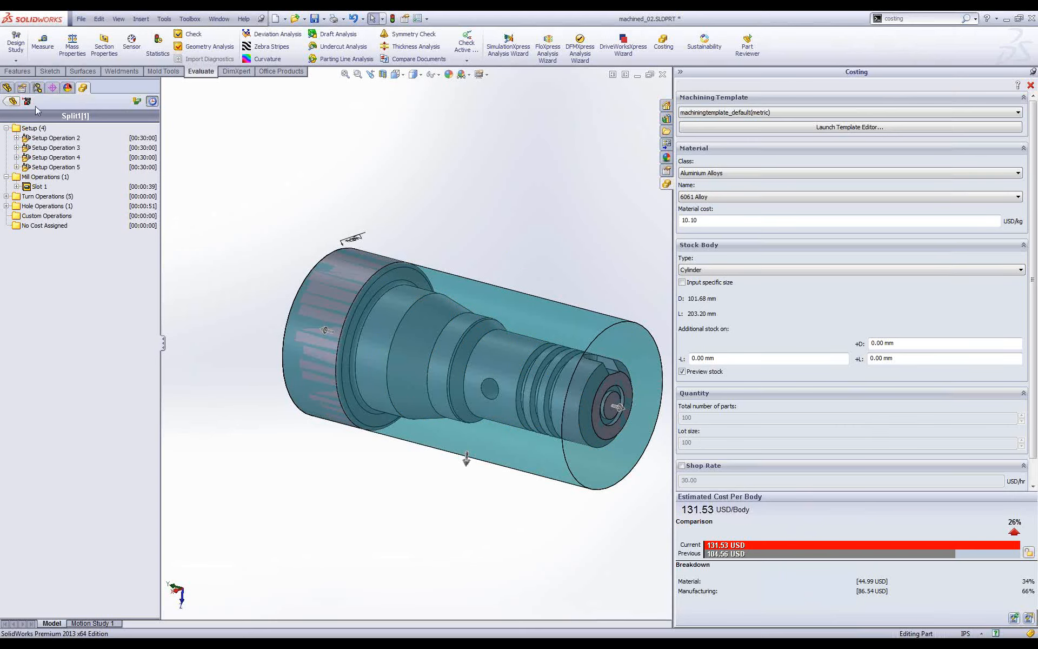
left_click(10, 101)
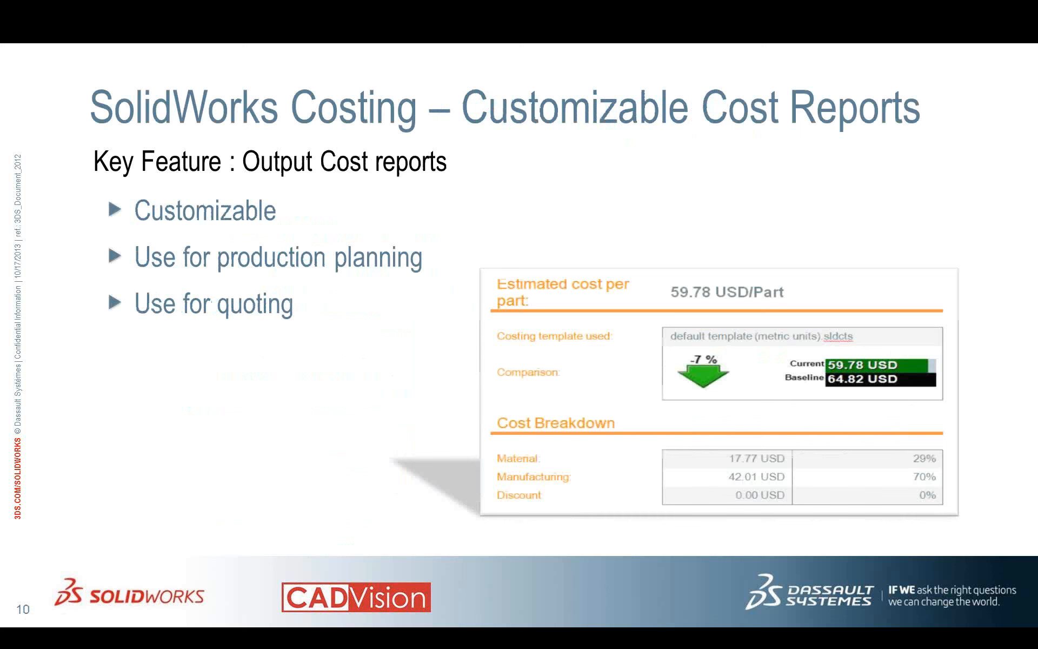
key("Left")
key("Left")
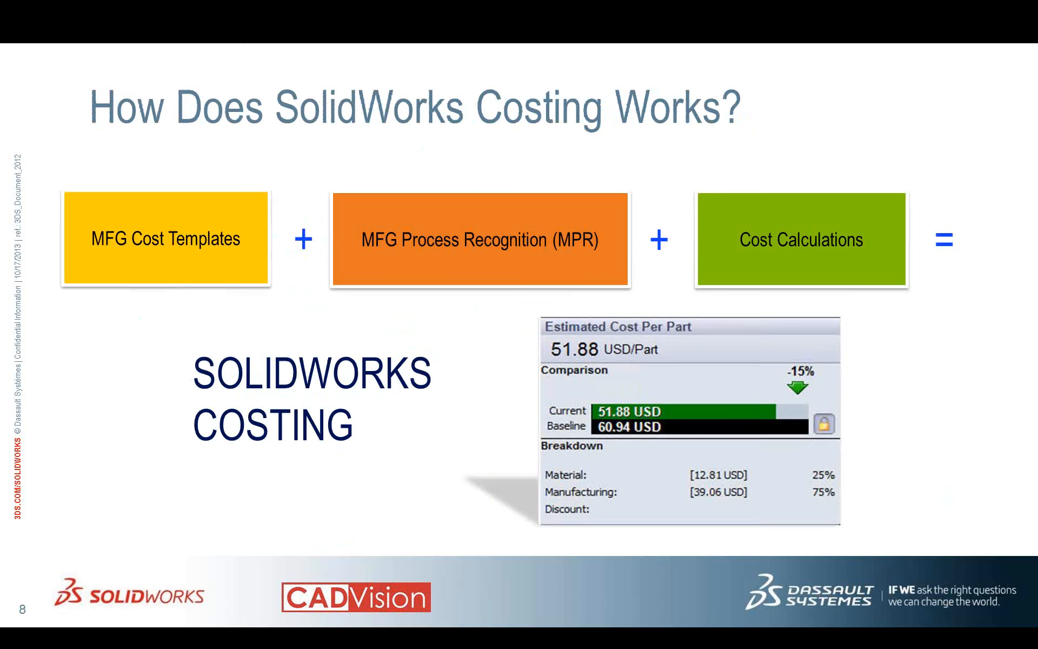